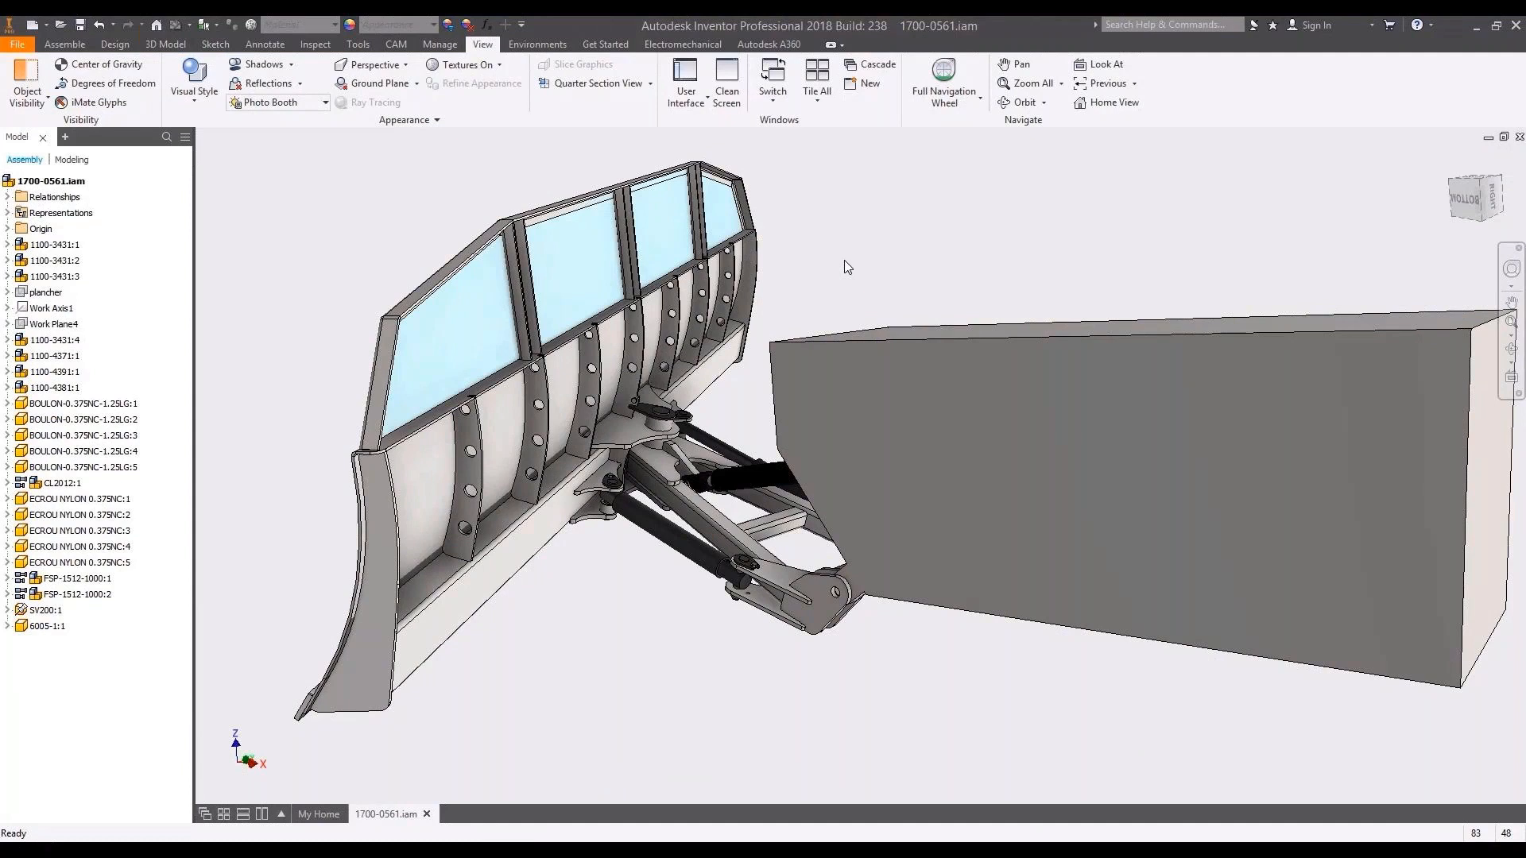
Create a new nest from the 1700-0561.iam assembly using the Standard (in).inest template.
{"action": "left_click", "coordinate": [590, 273]}
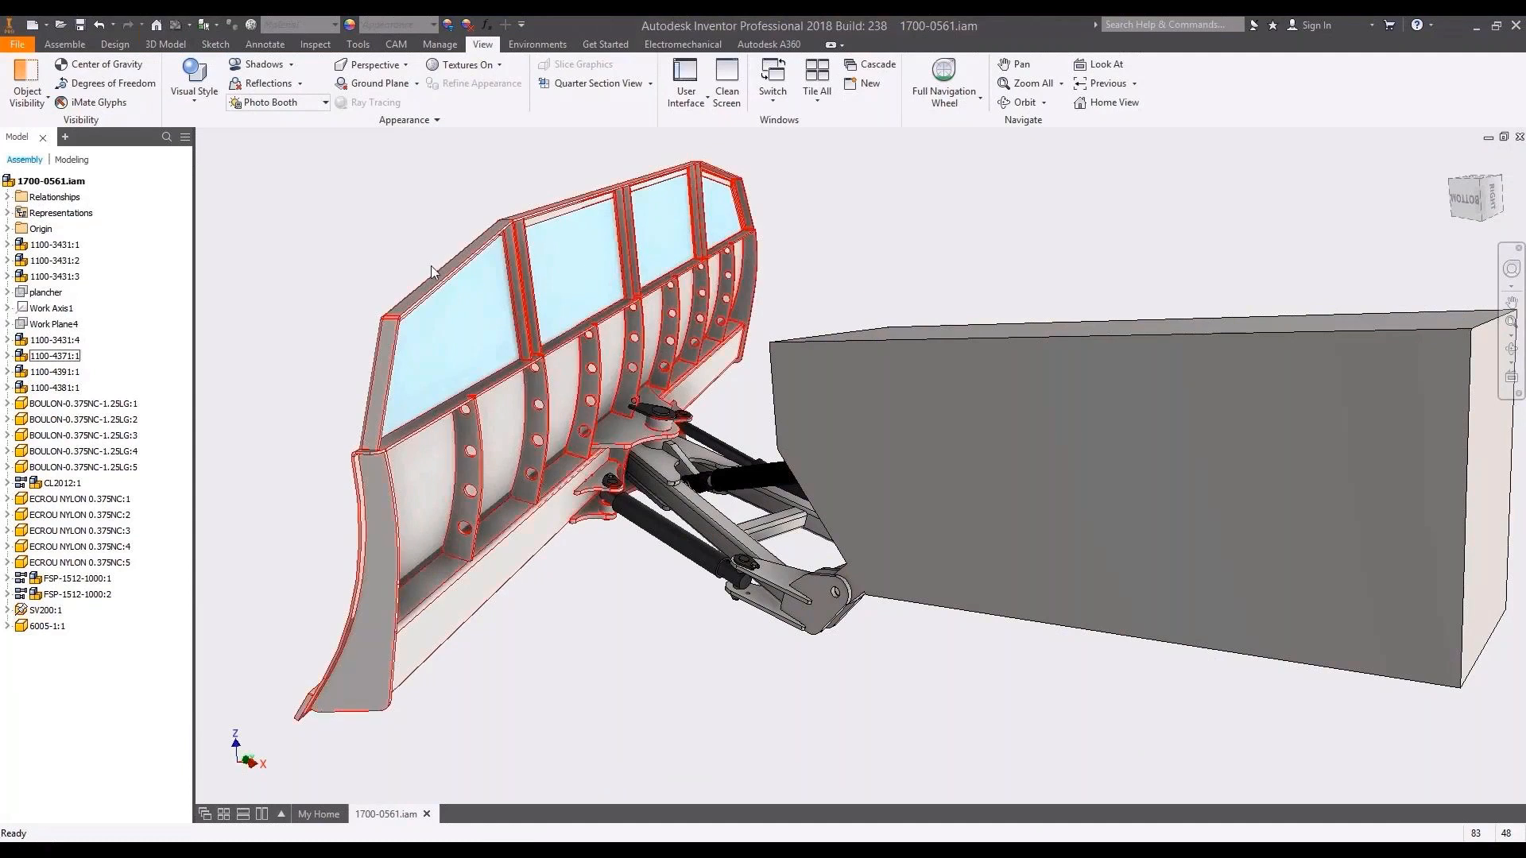
{"action": "left_click", "coordinate": [431, 265]}
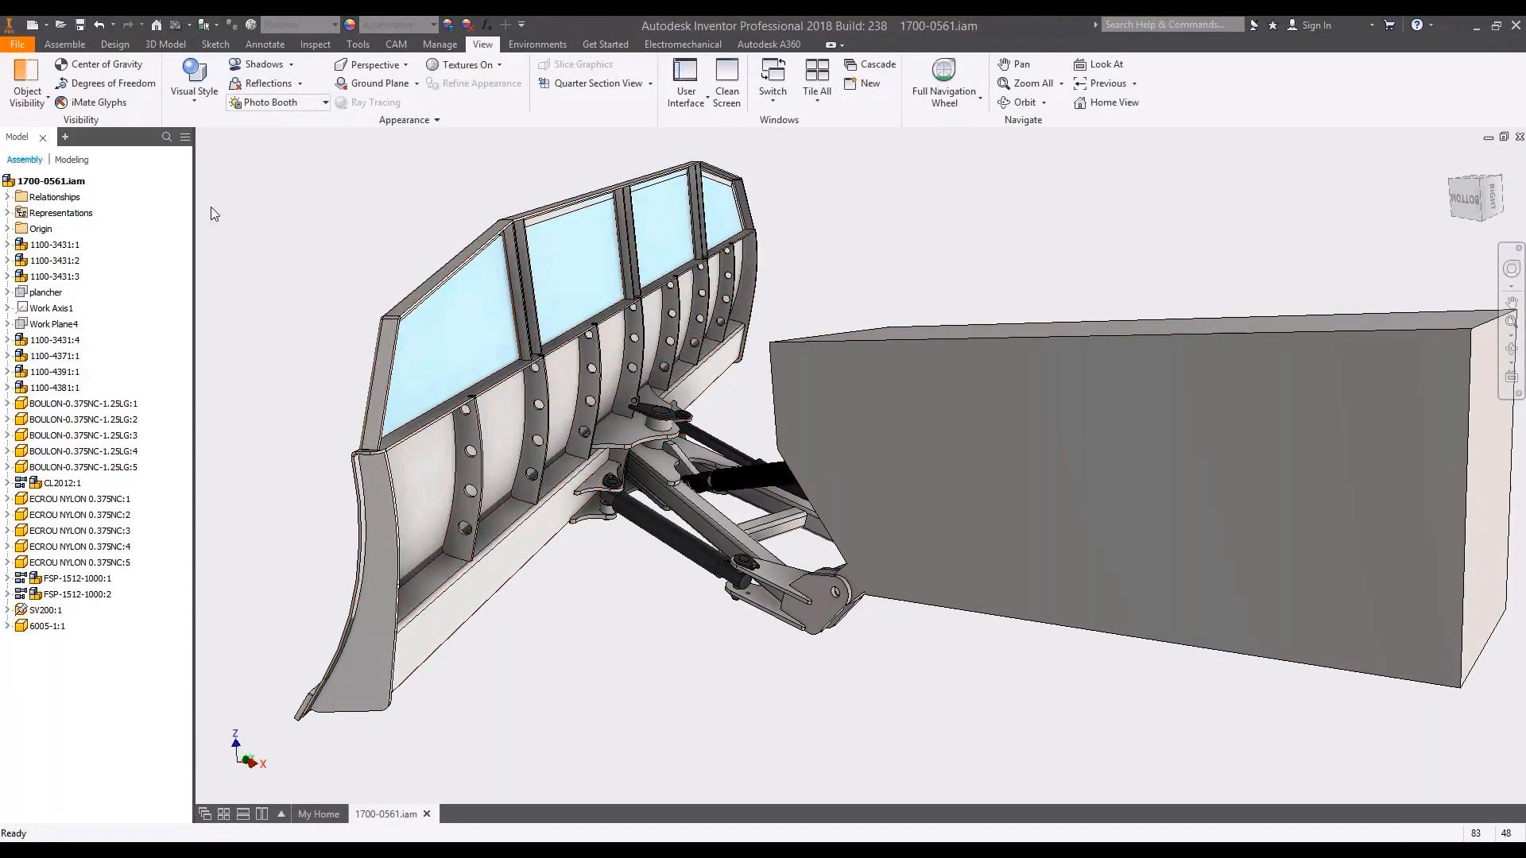
{"action": "left_click", "coordinate": [41, 184]}
{"action": "right_click", "coordinate": [41, 184]}
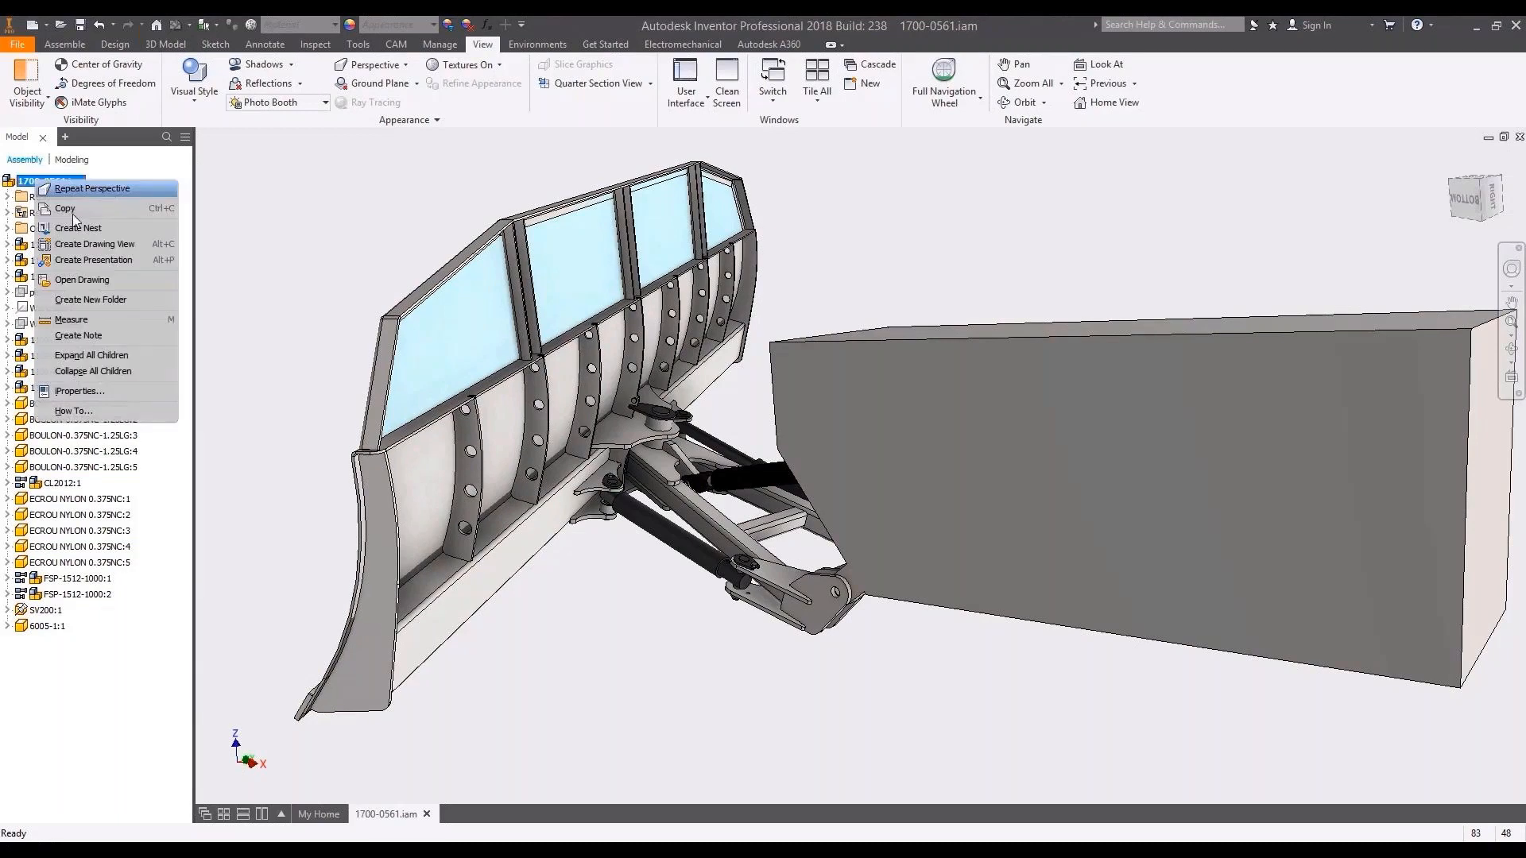
{"action": "left_click", "coordinate": [77, 227]}
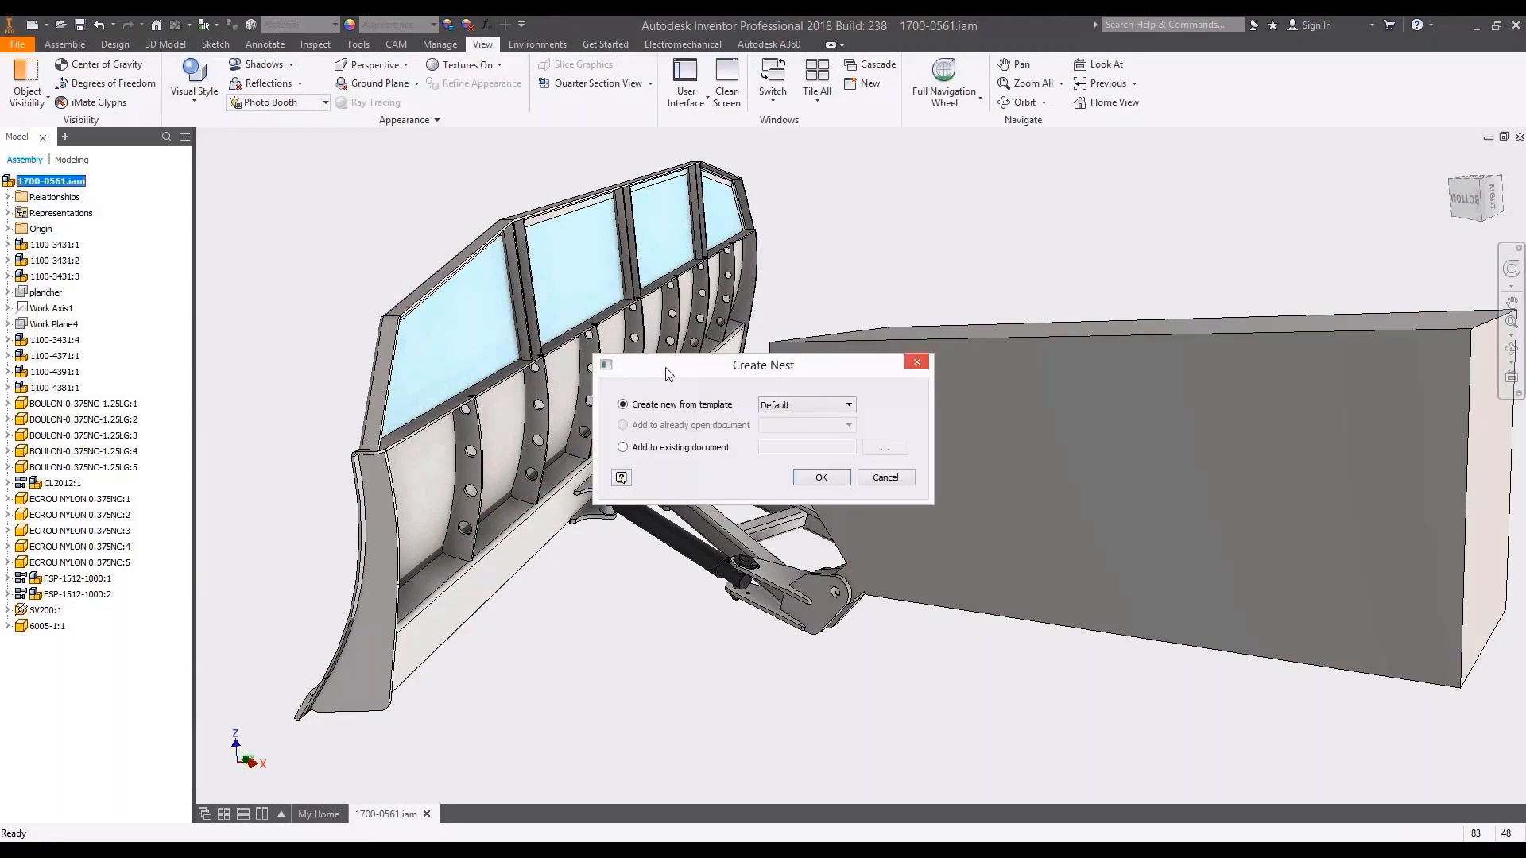
{"action": "left_click", "coordinate": [819, 406]}
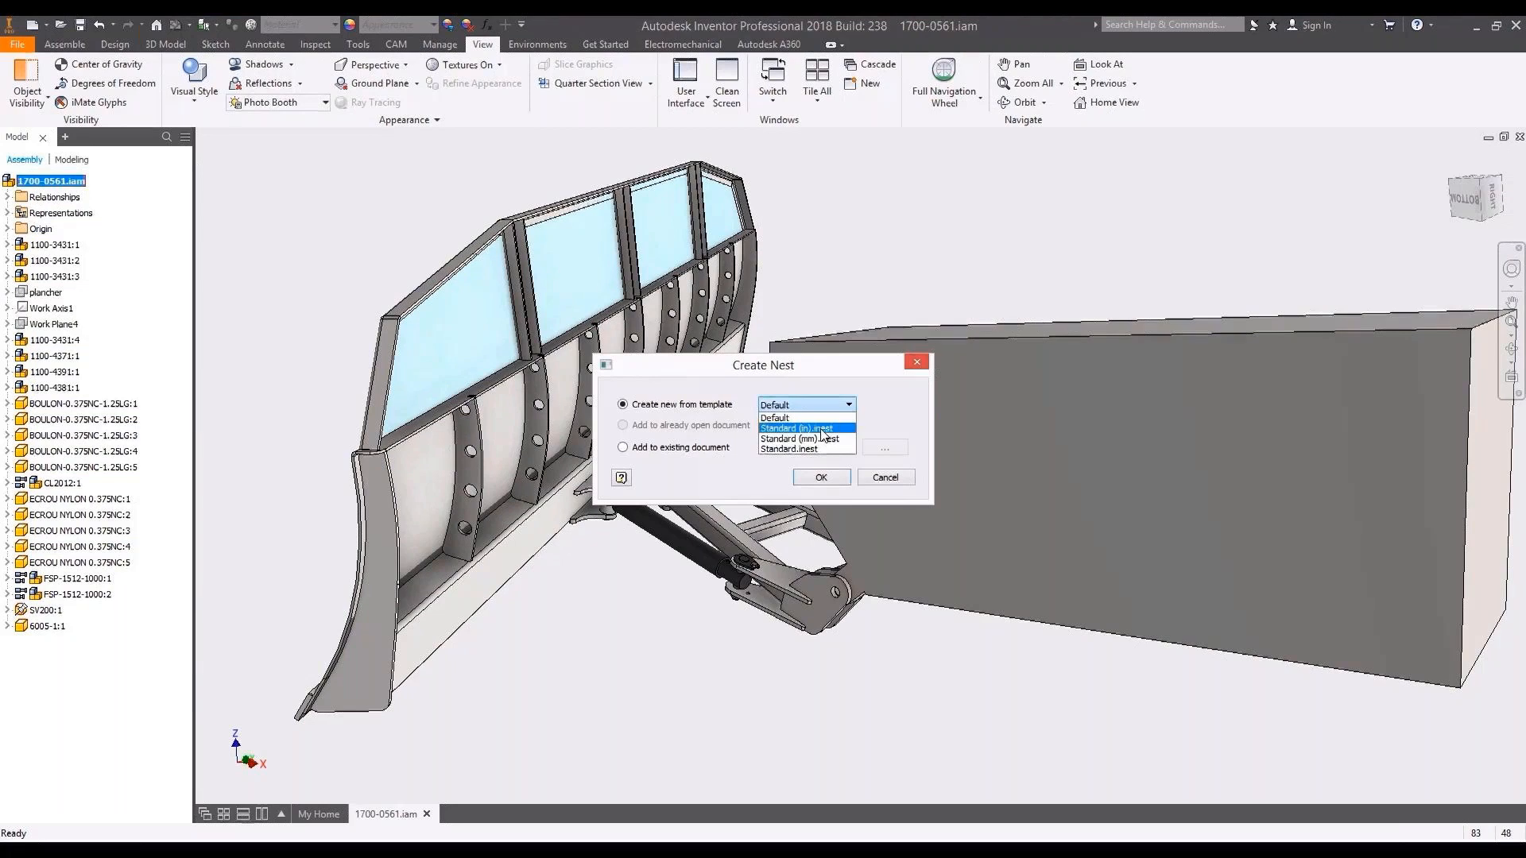
{"action": "left_click", "coordinate": [822, 429]}
{"action": "left_click", "coordinate": [820, 476]}
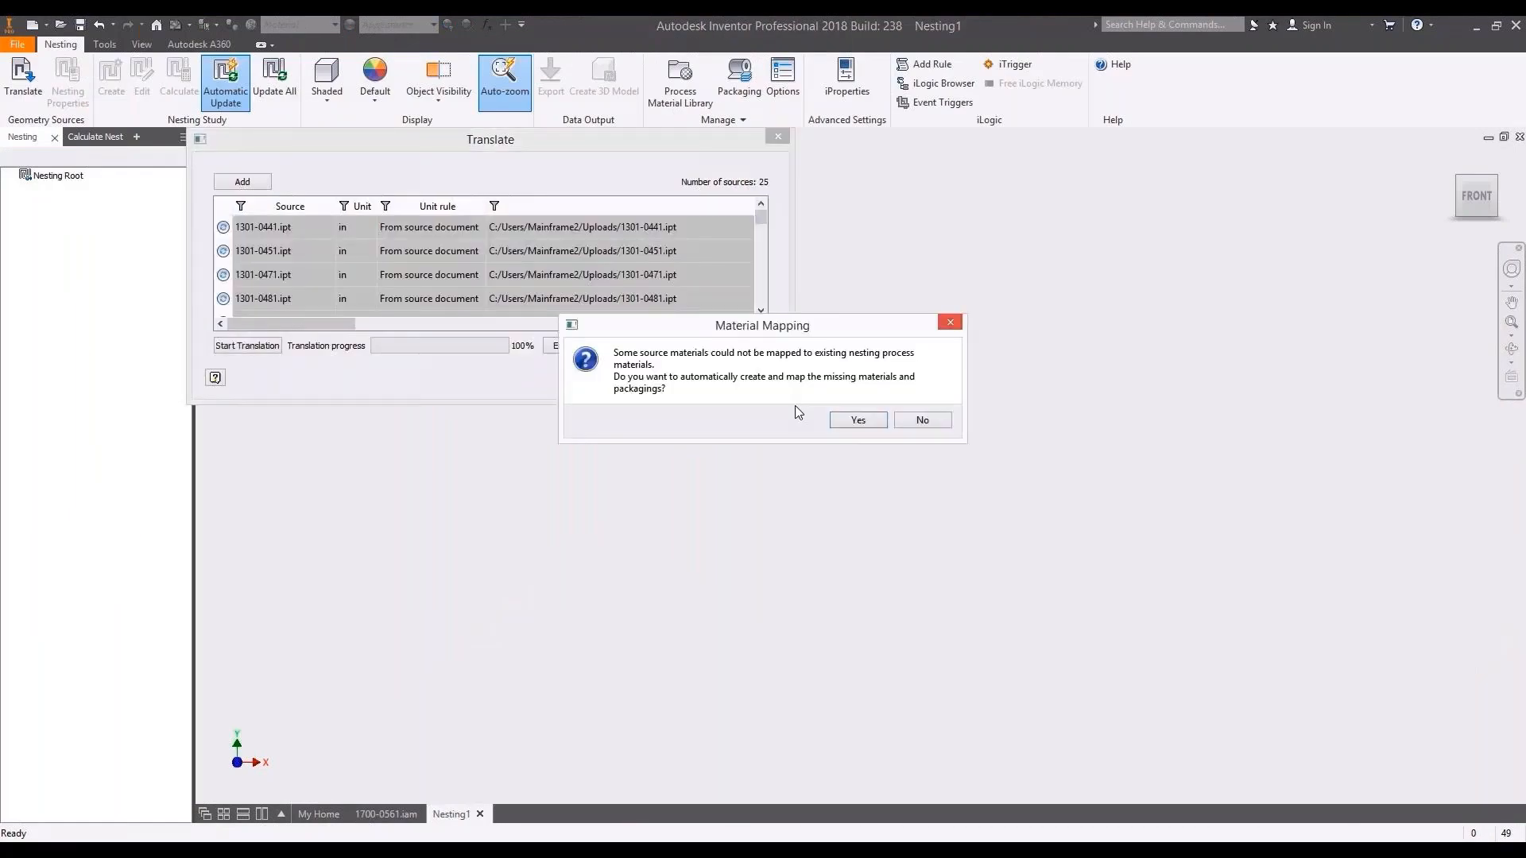
Automatically create and map the missing materials and packagings, and accept the translated source parts.
{"action": "left_click", "coordinate": [857, 422]}
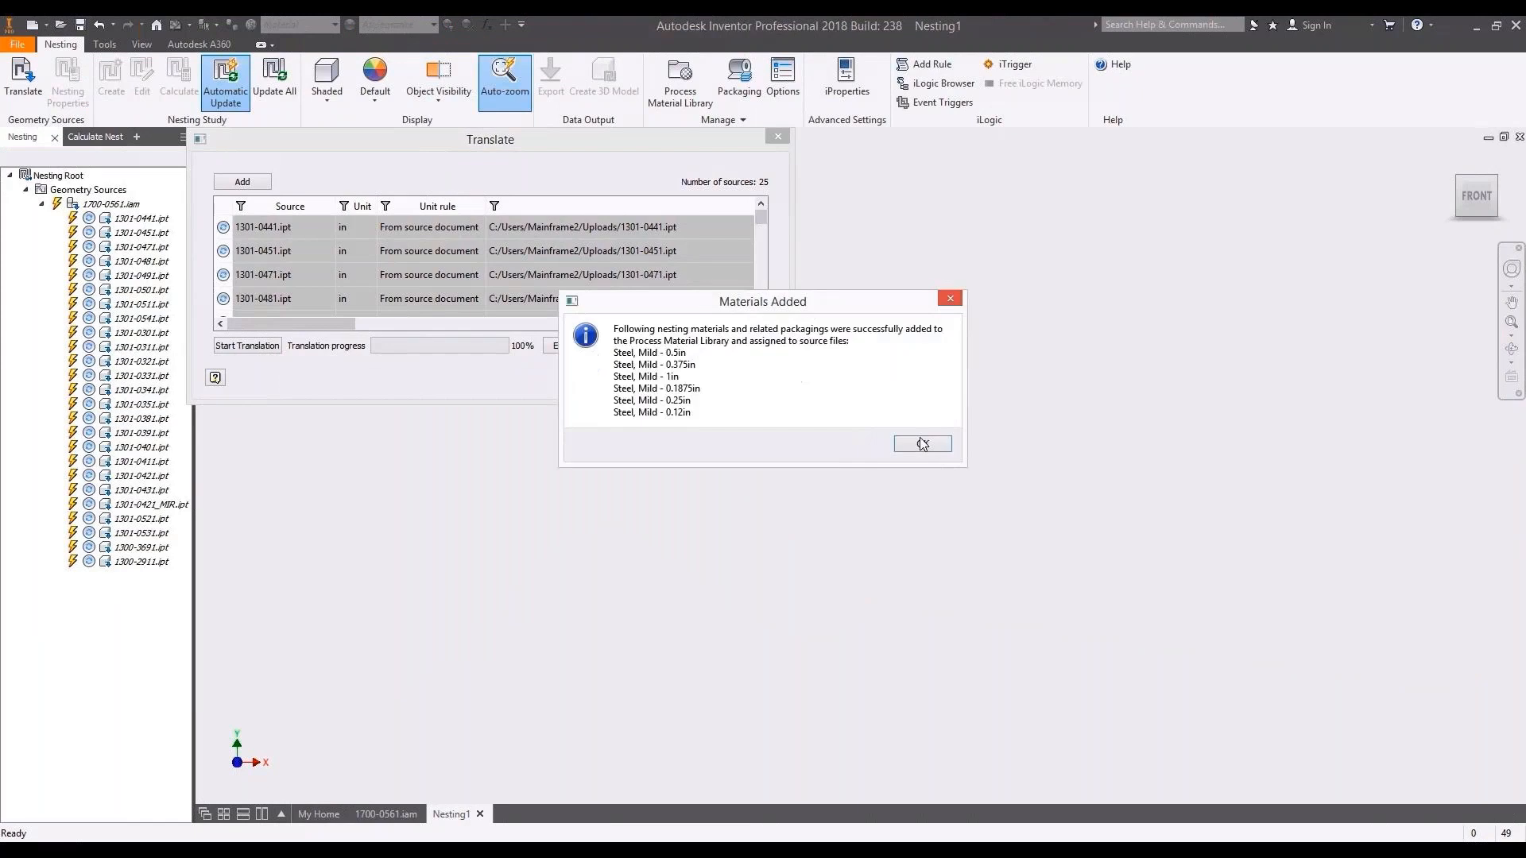
{"action": "left_click", "coordinate": [922, 443]}
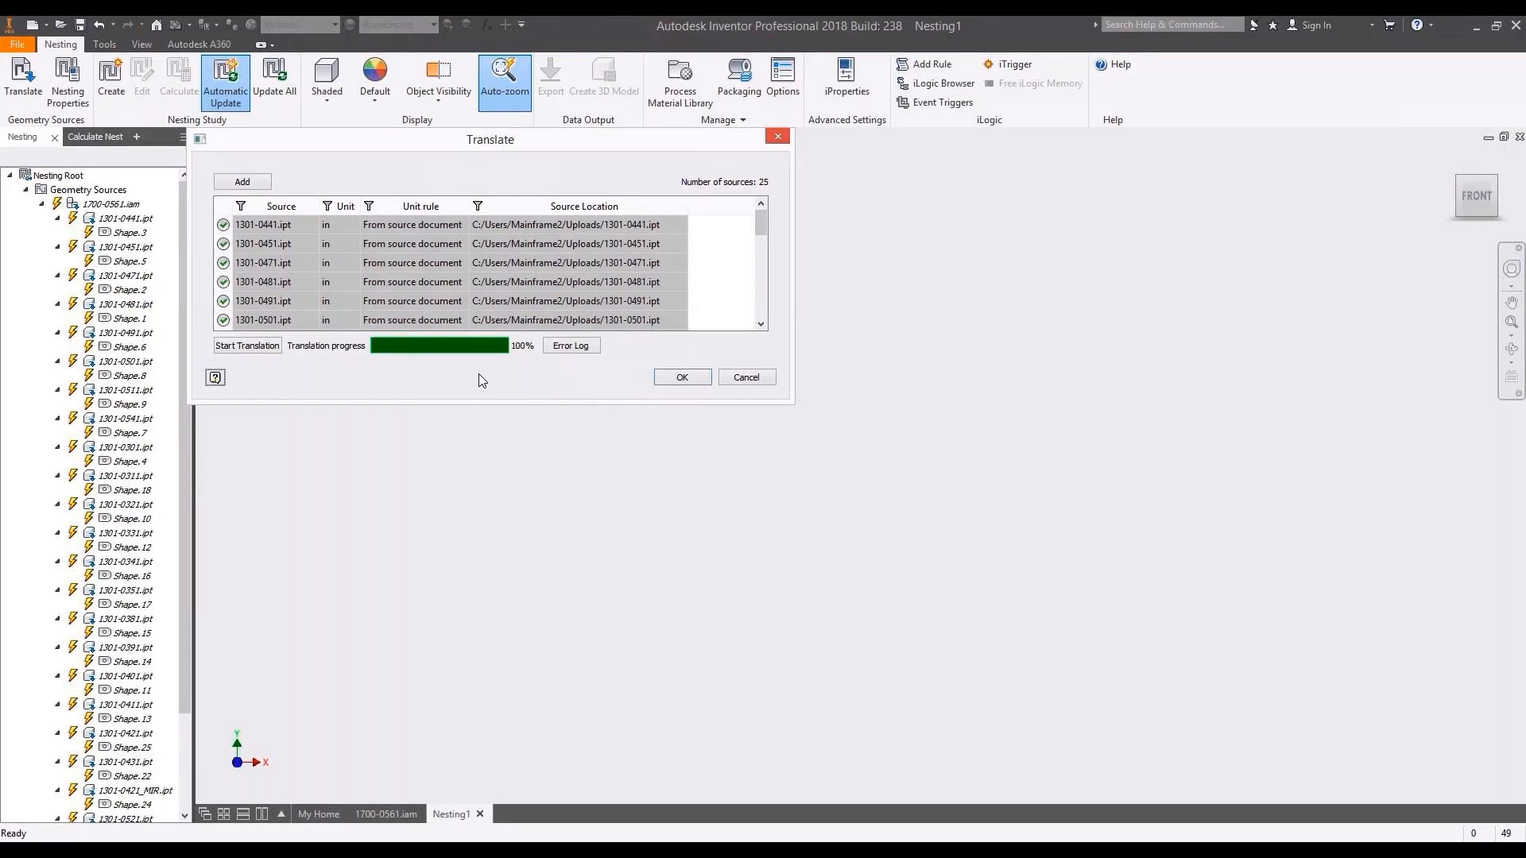
{"action": "left_click", "coordinate": [682, 376]}
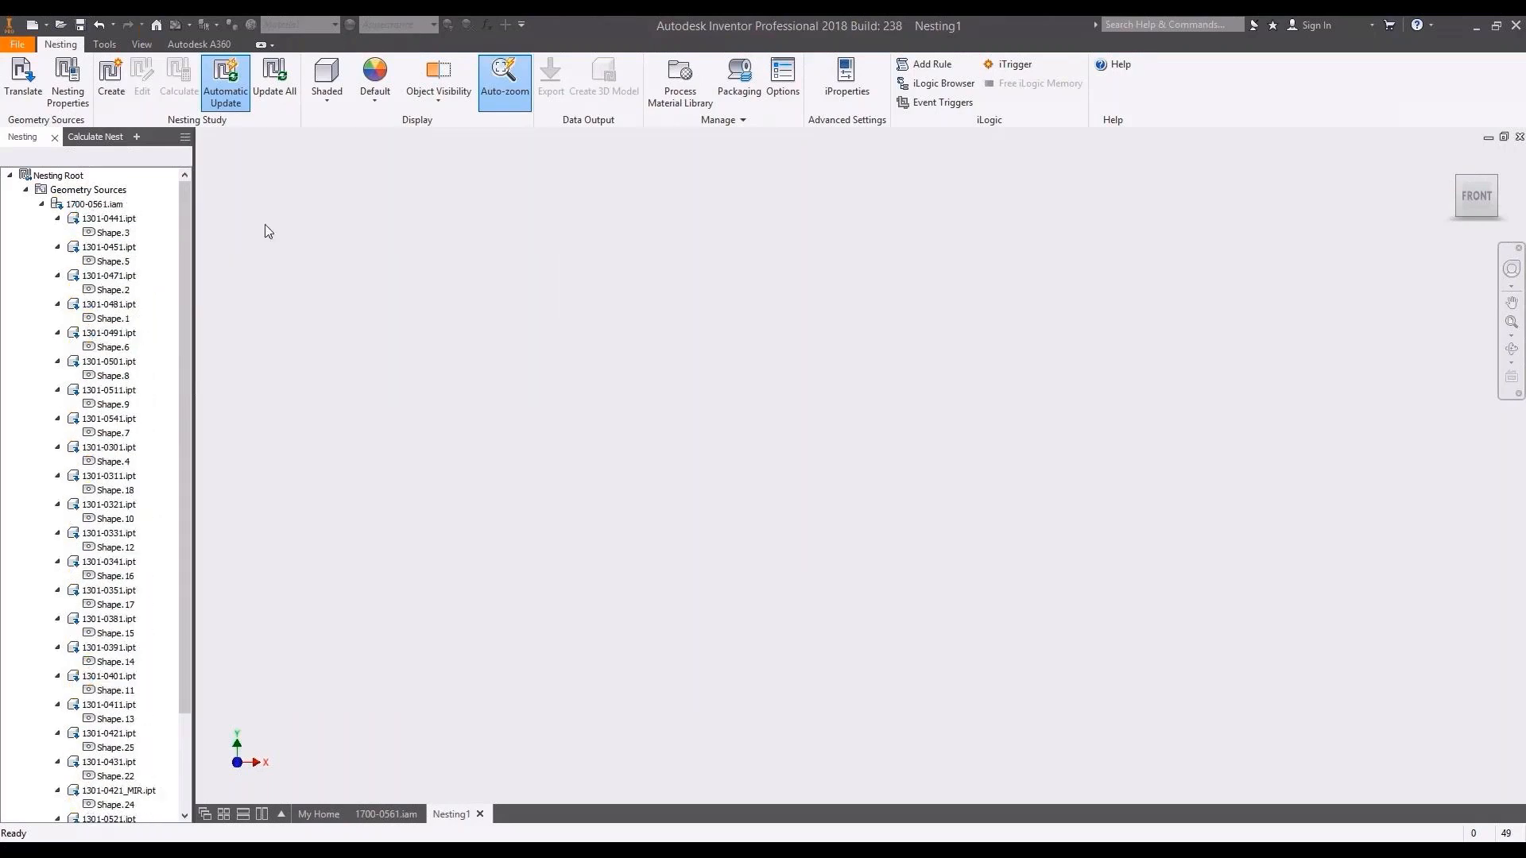
Create a nesting study of all the translated 1700-0561.iam shapes with automatic nest calculation enabled.
{"action": "left_click", "coordinate": [120, 233]}
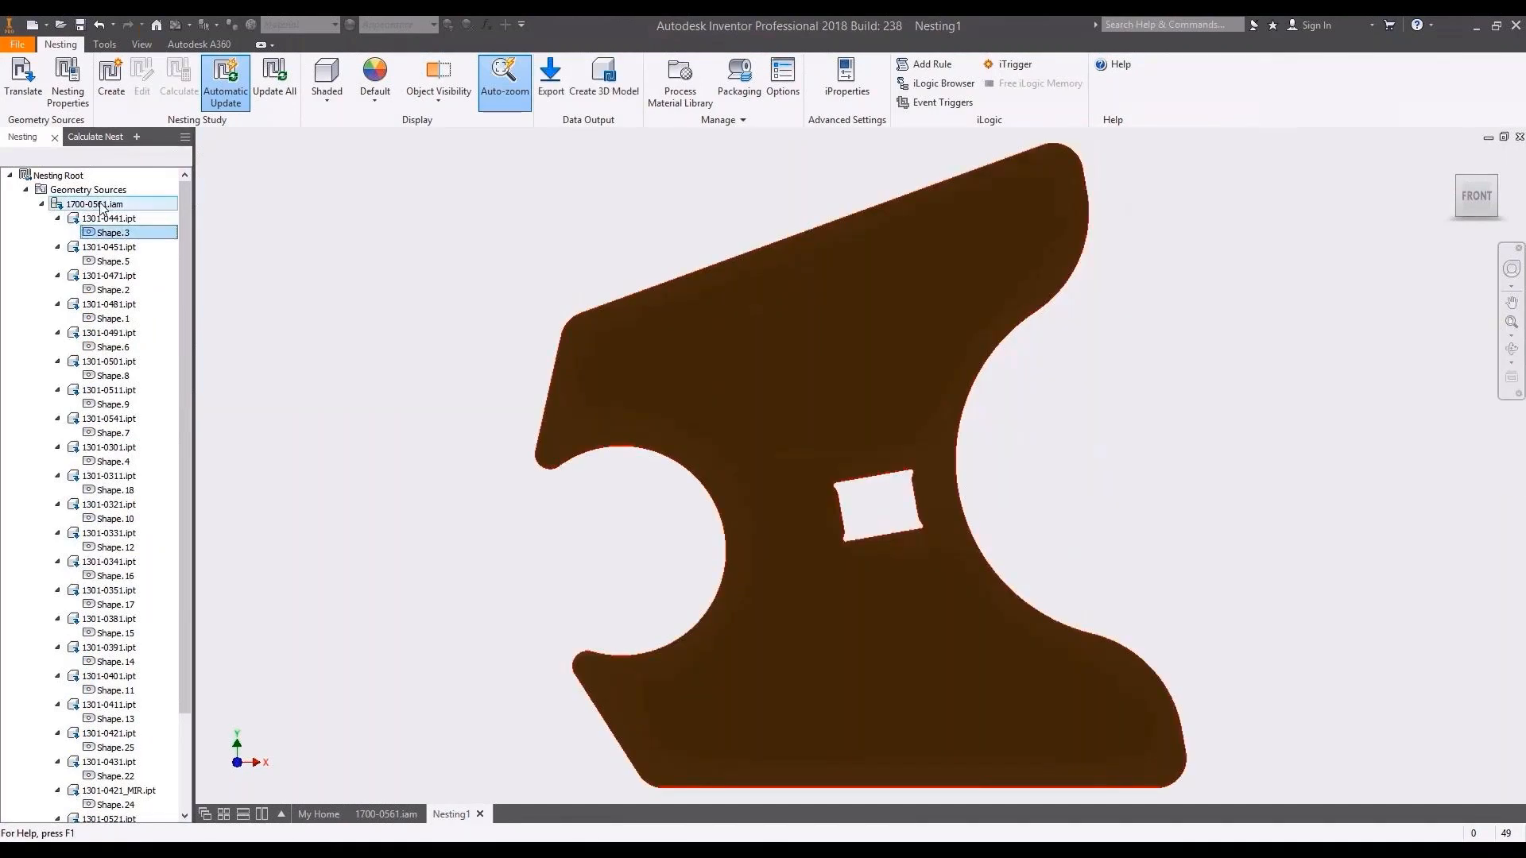
{"action": "left_click", "coordinate": [101, 205]}
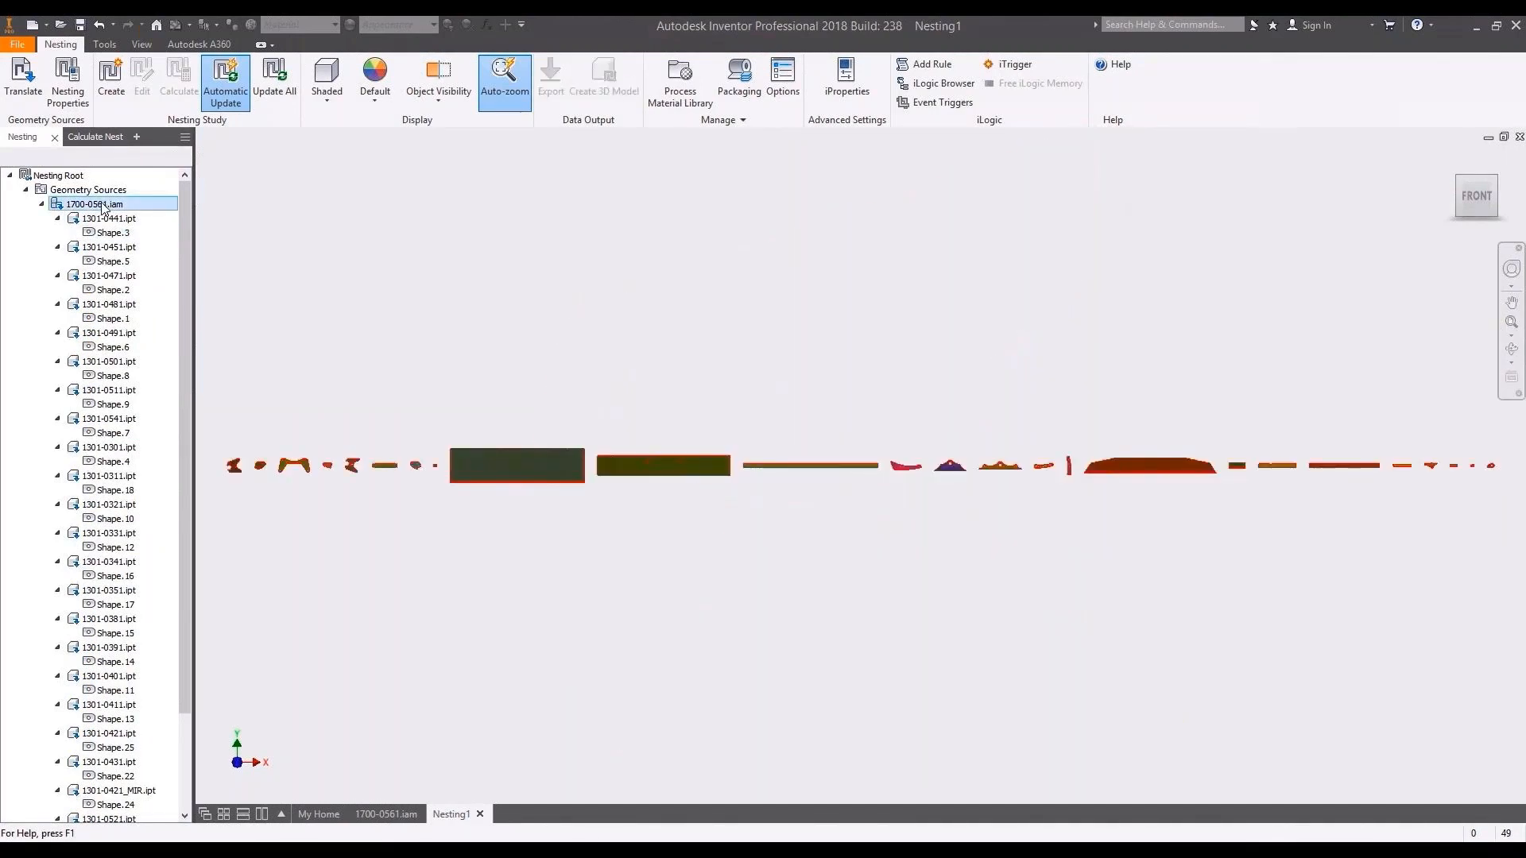
{"action": "left_click", "coordinate": [100, 195]}
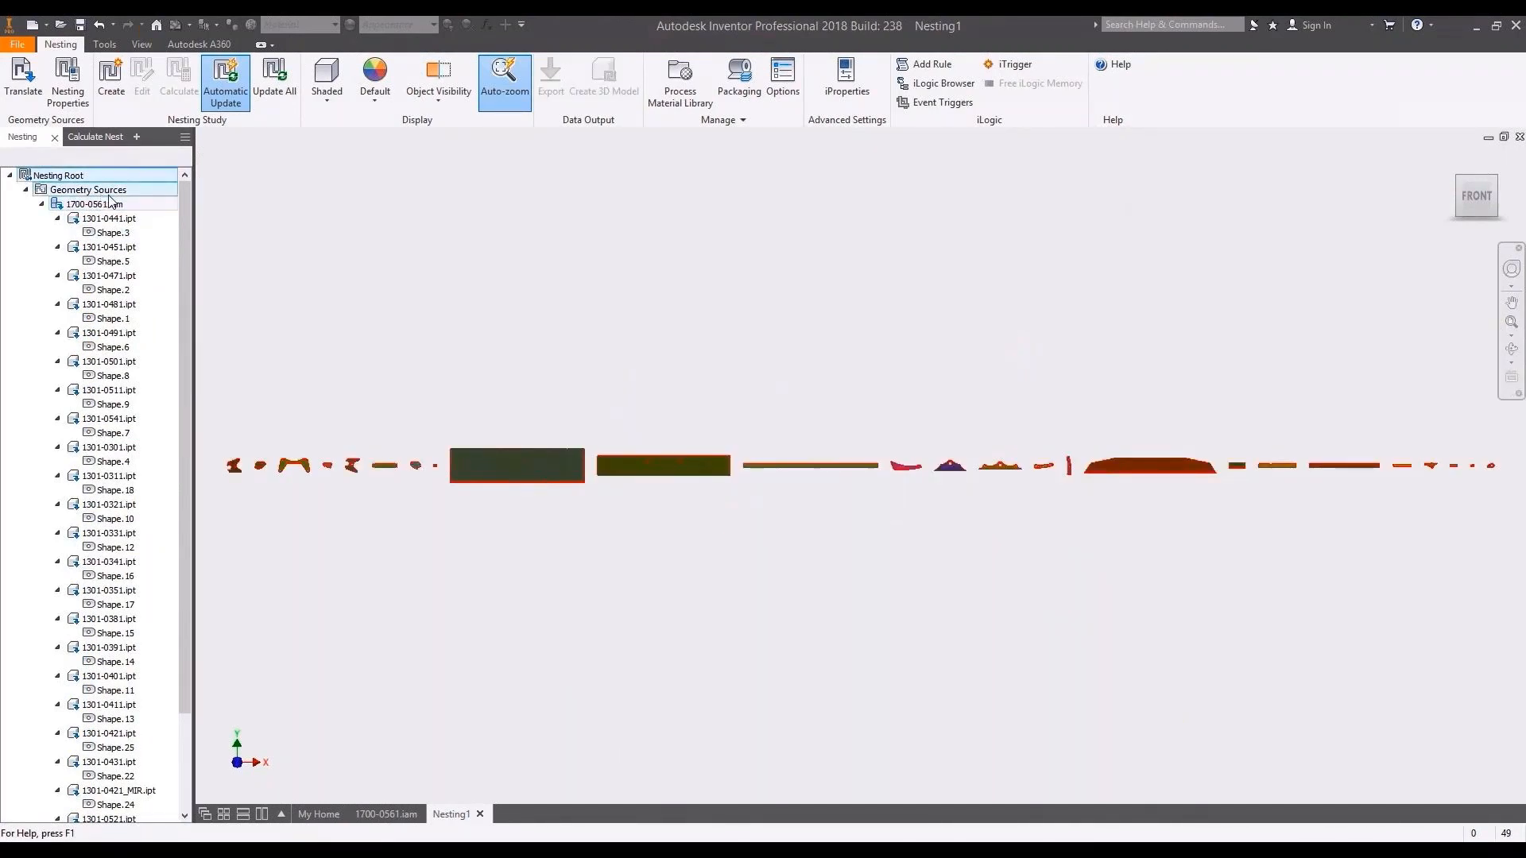
{"action": "left_click", "coordinate": [111, 76]}
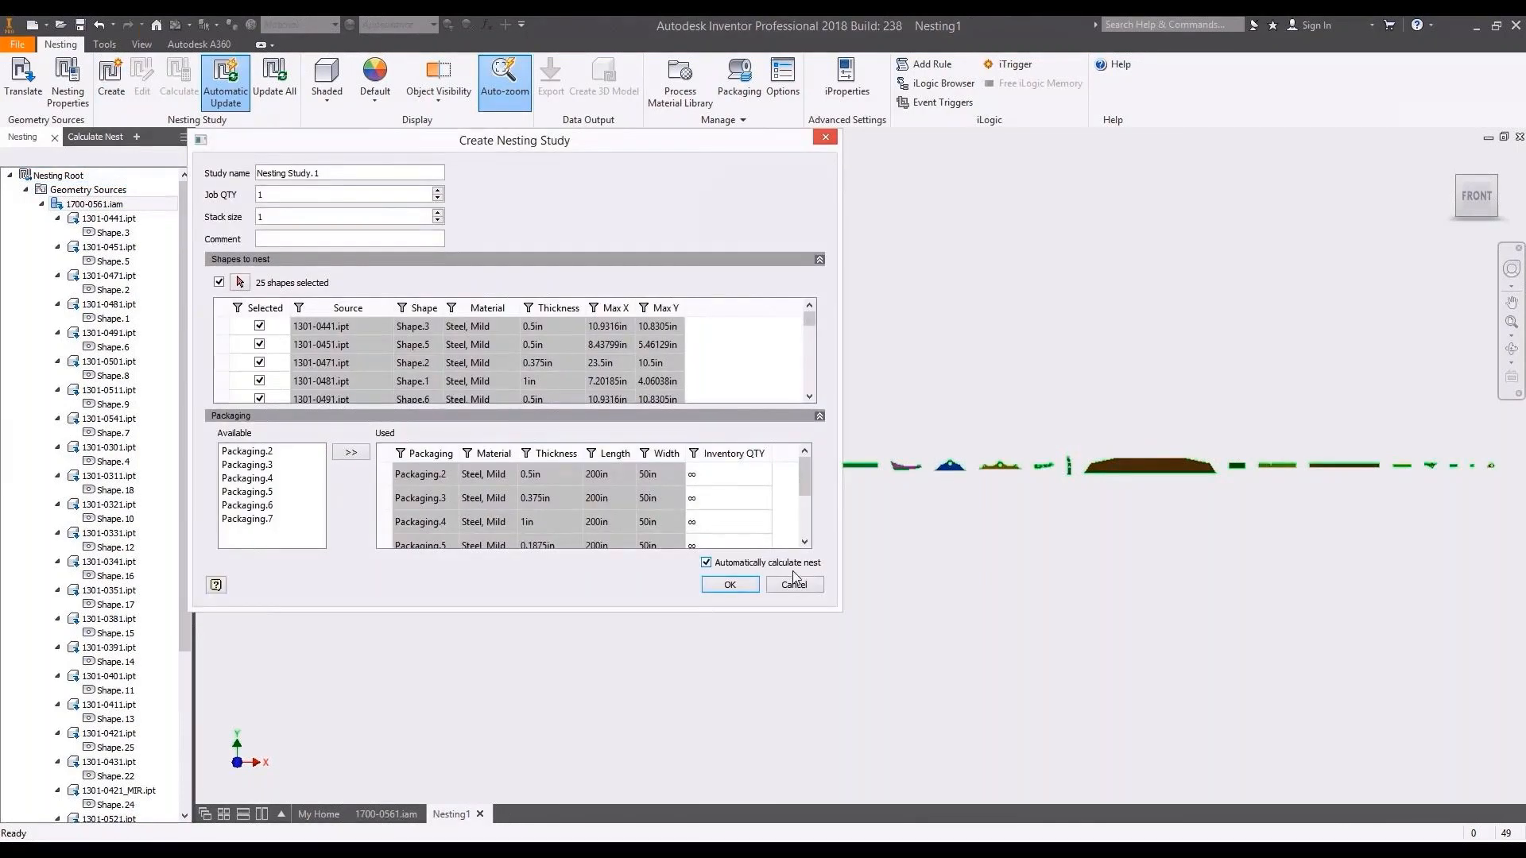
{"action": "left_click_drag", "start_coordinate": [842, 611], "coordinate": [901, 735]}
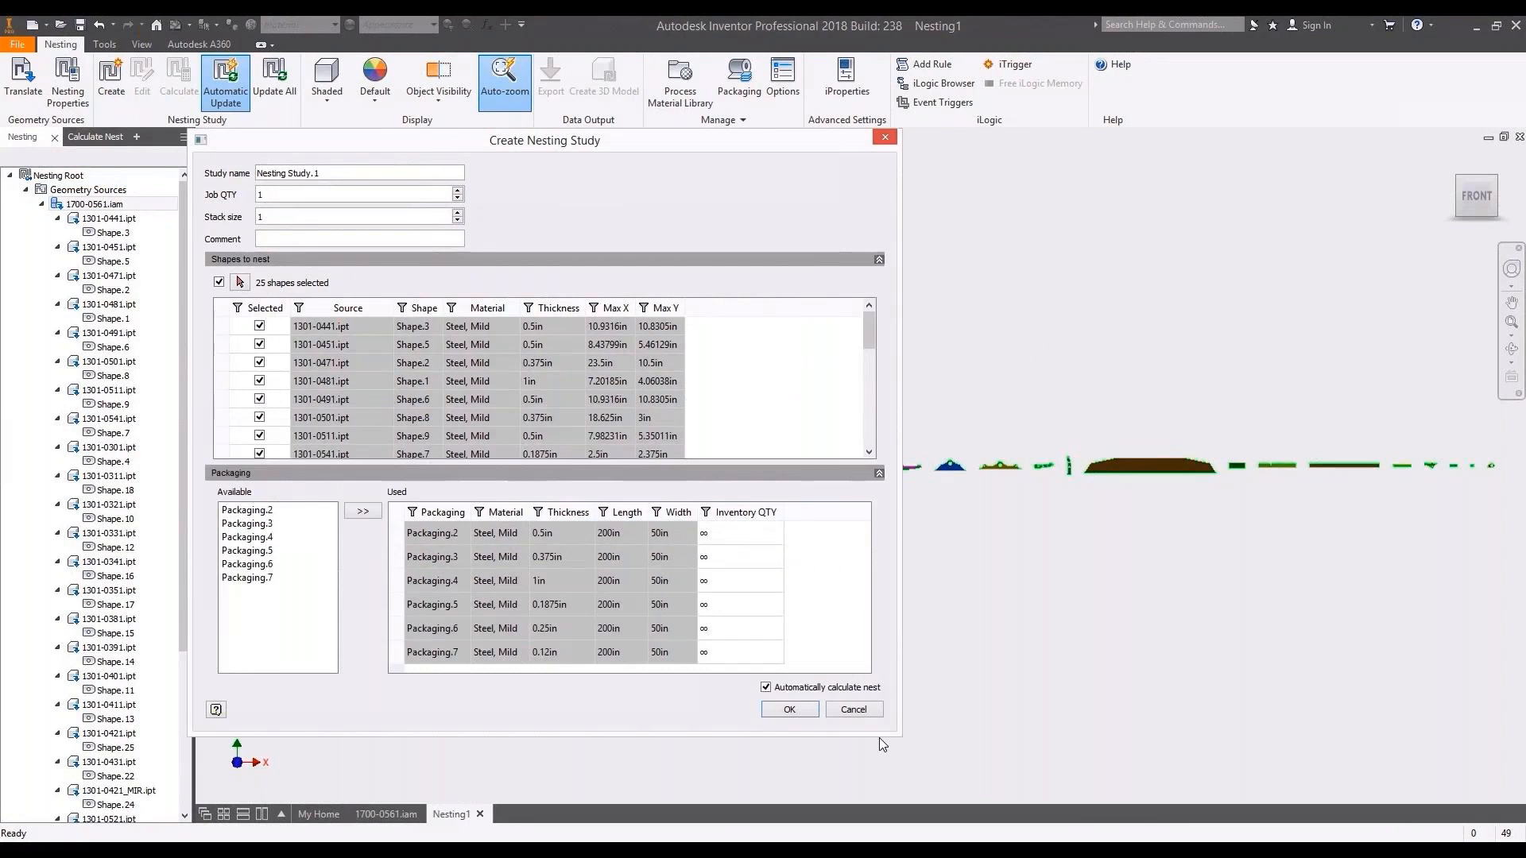
{"action": "left_click", "coordinate": [789, 710]}
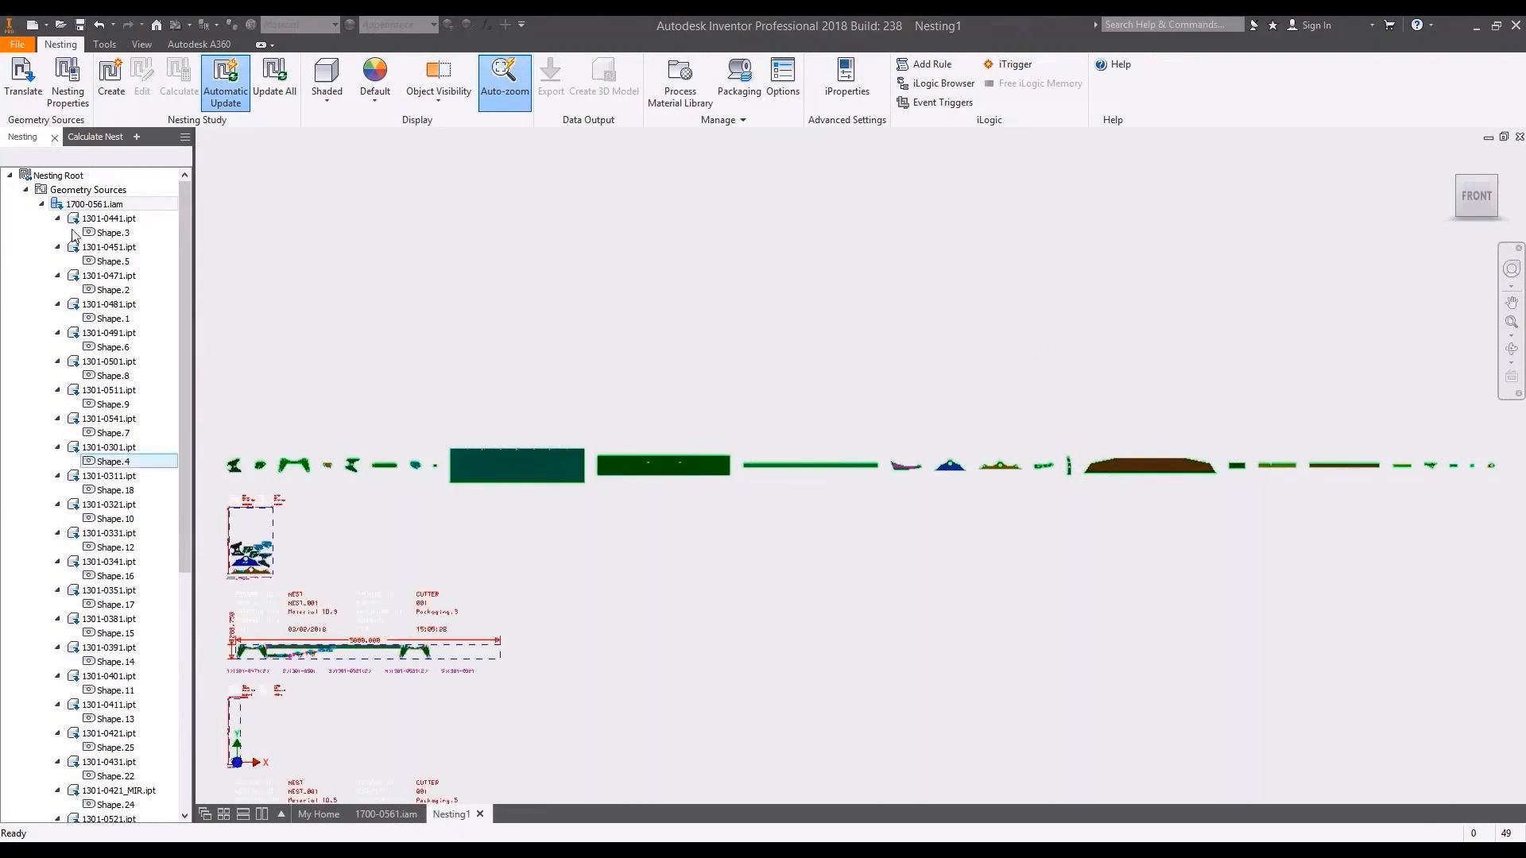
Collapse the 1700-0561.iam sources and examine the sheet layouts of the nests in Nesting Study.1.
{"action": "left_click", "coordinate": [53, 208]}
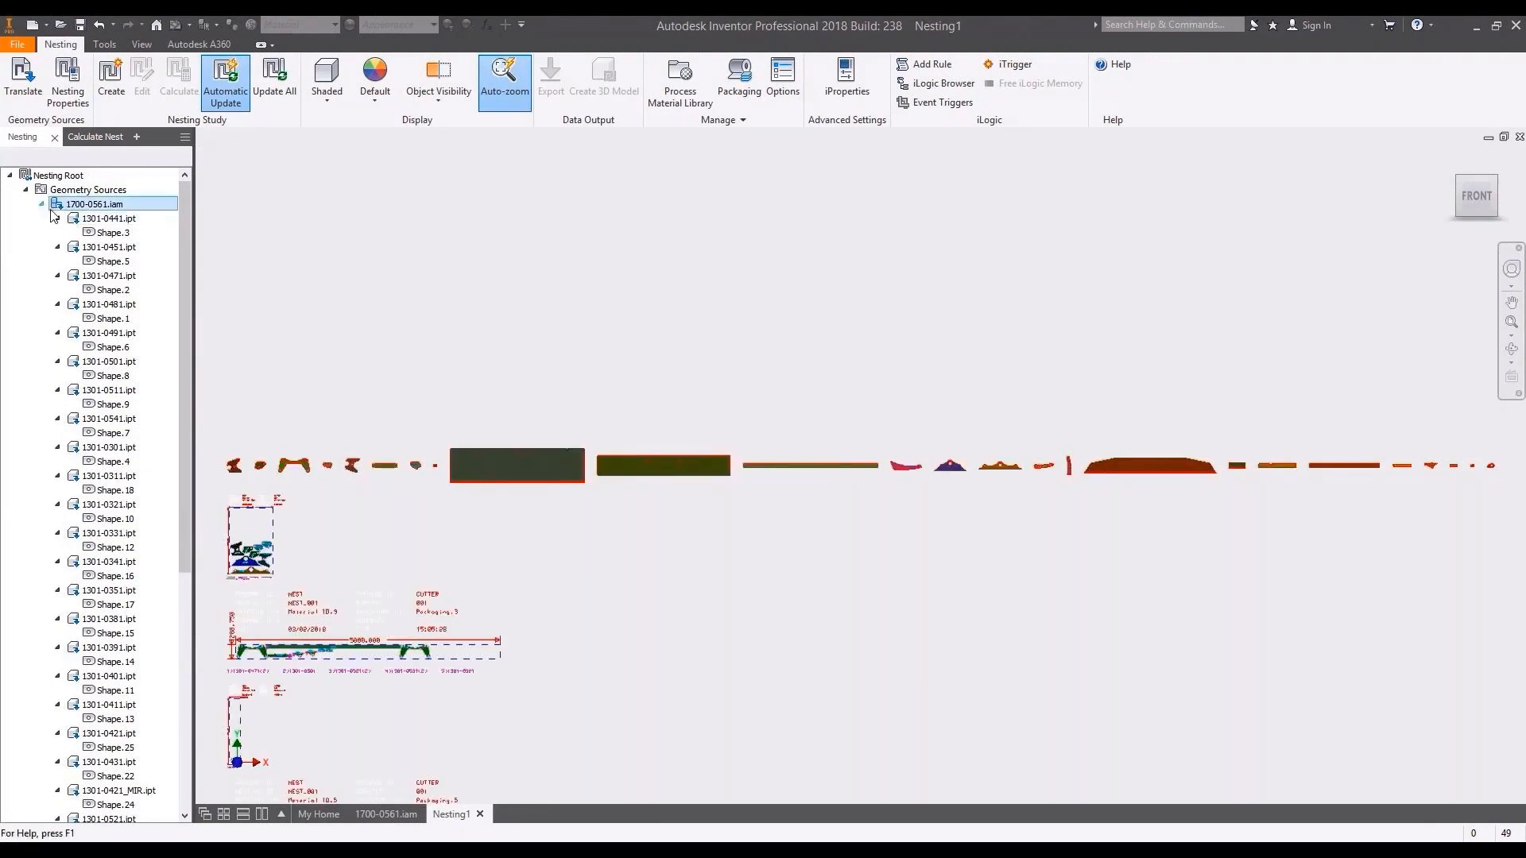
{"action": "left_click", "coordinate": [42, 204]}
{"action": "left_click", "coordinate": [81, 235]}
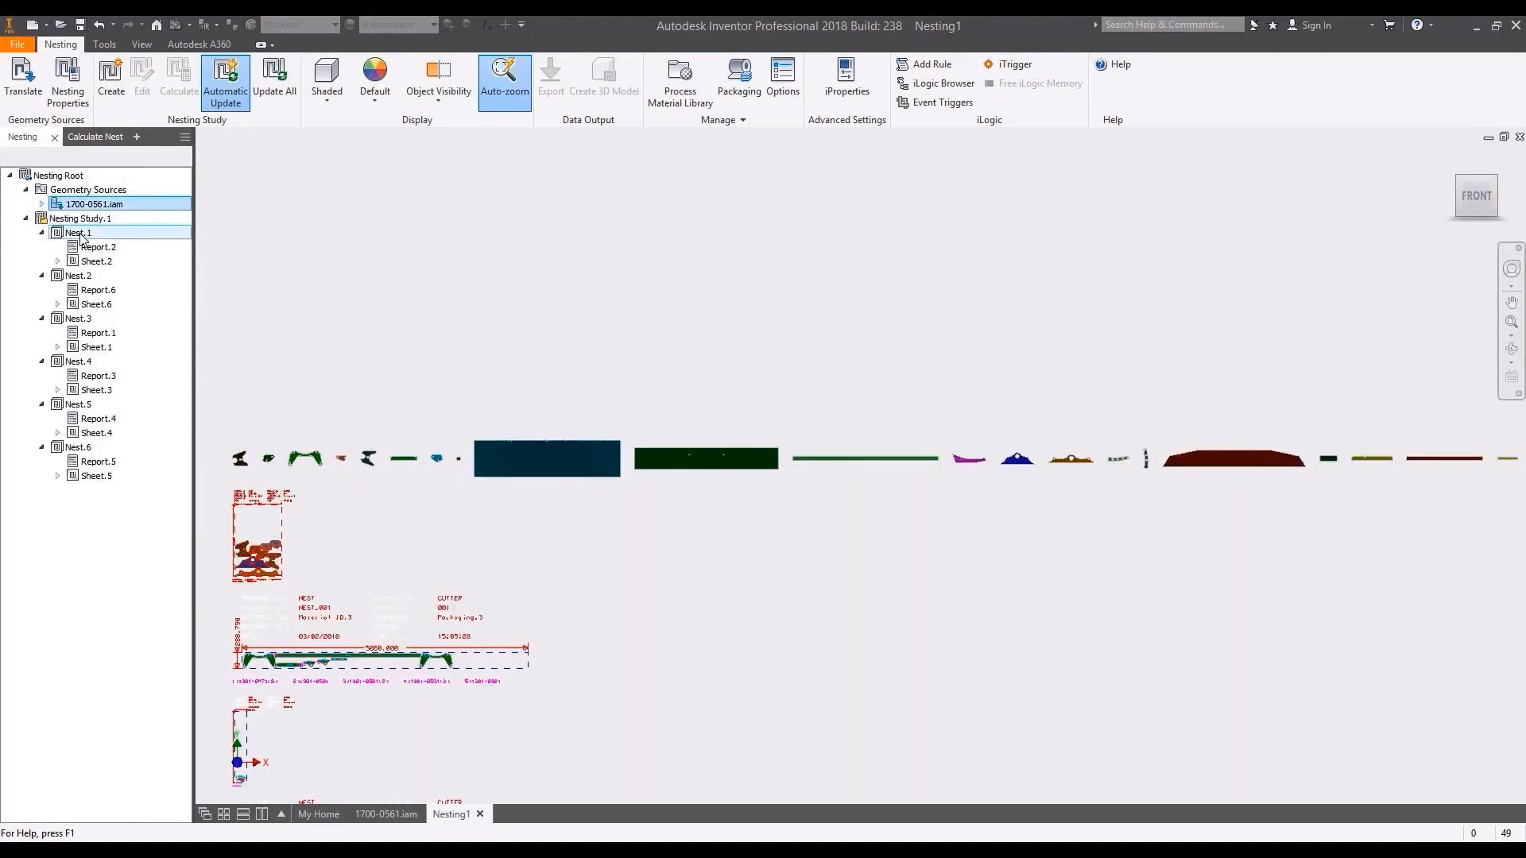
{"action": "left_click", "coordinate": [89, 234]}
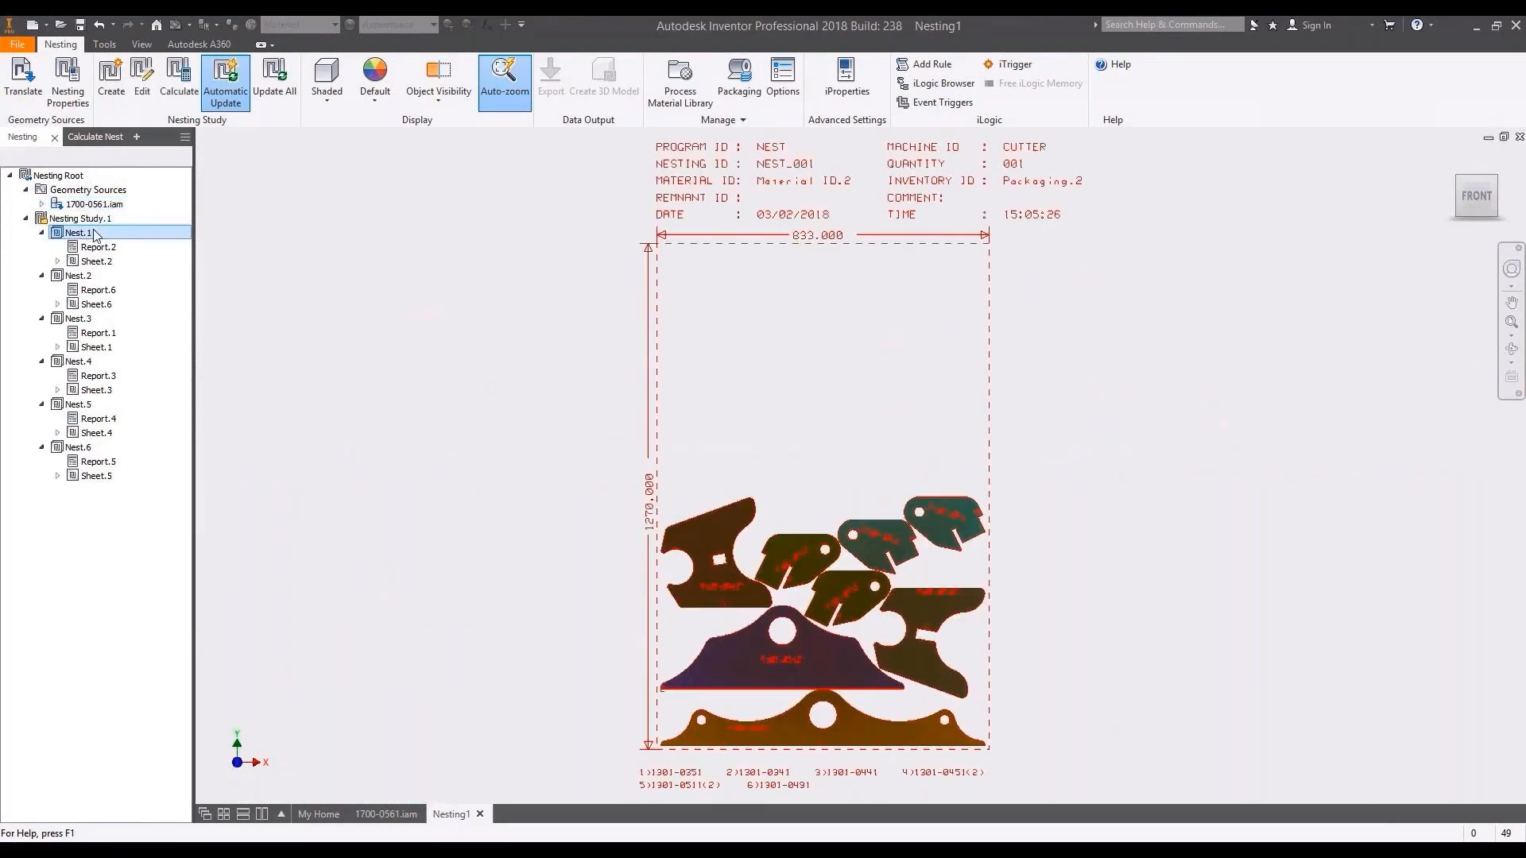
{"action": "left_click", "coordinate": [79, 277]}
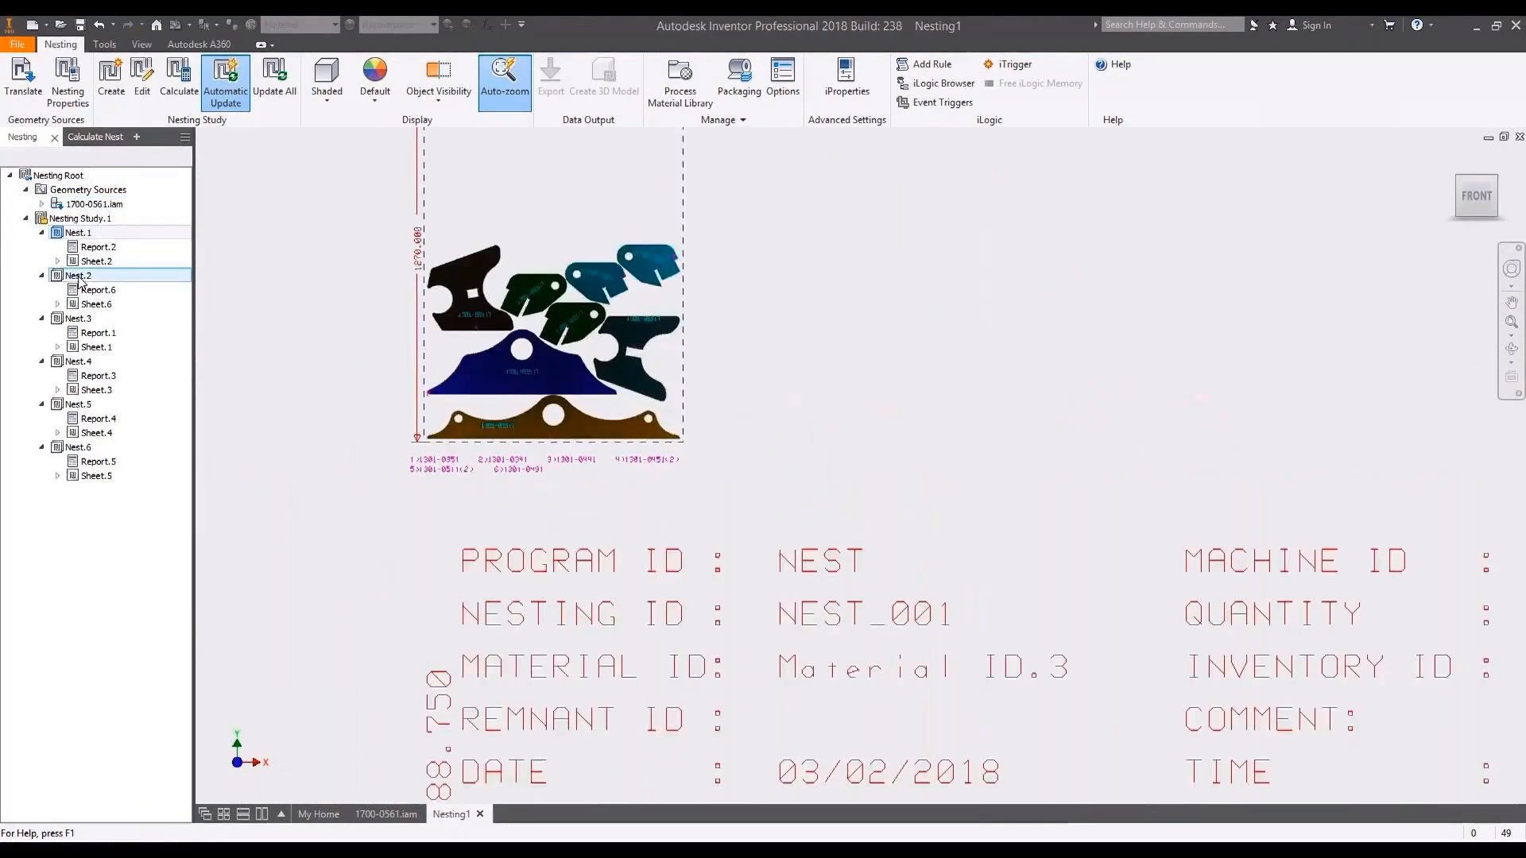
{"action": "left_click", "coordinate": [94, 389]}
{"action": "left_click", "coordinate": [79, 405]}
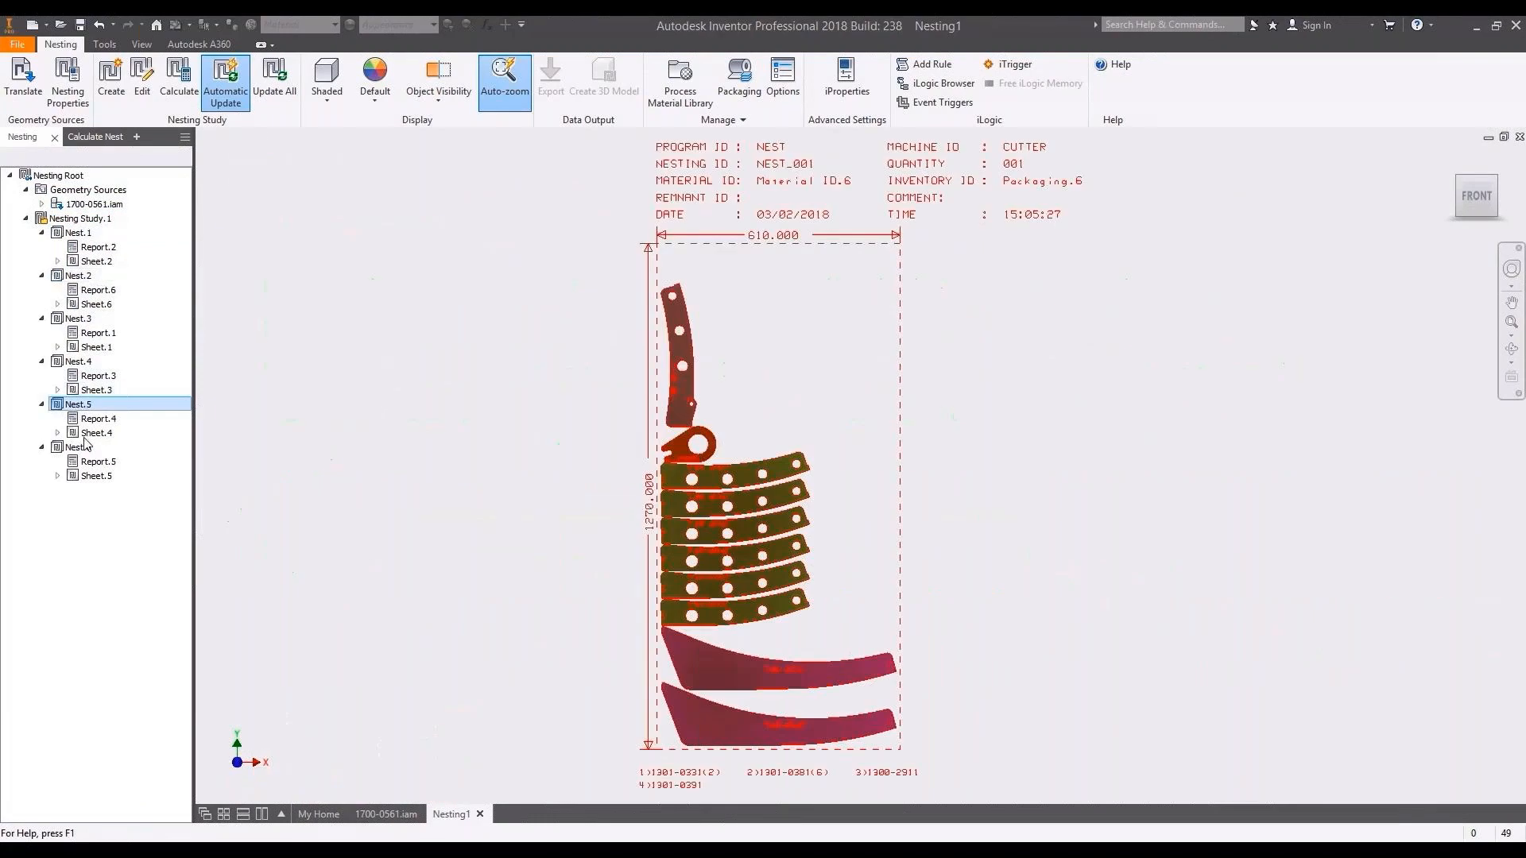
{"action": "left_click", "coordinate": [83, 447]}
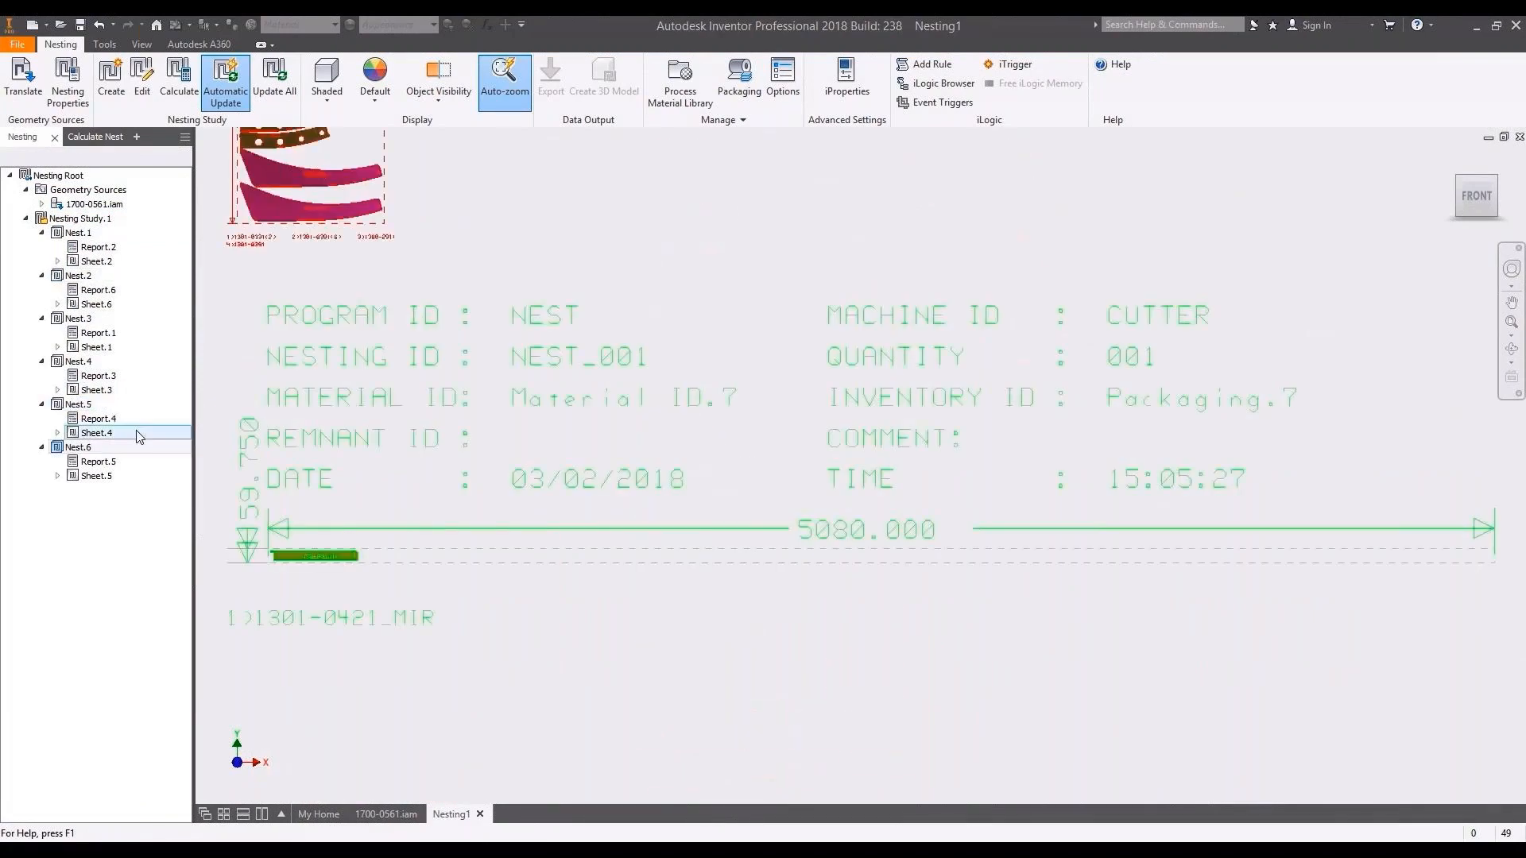
{"action": "left_click", "coordinate": [132, 361]}
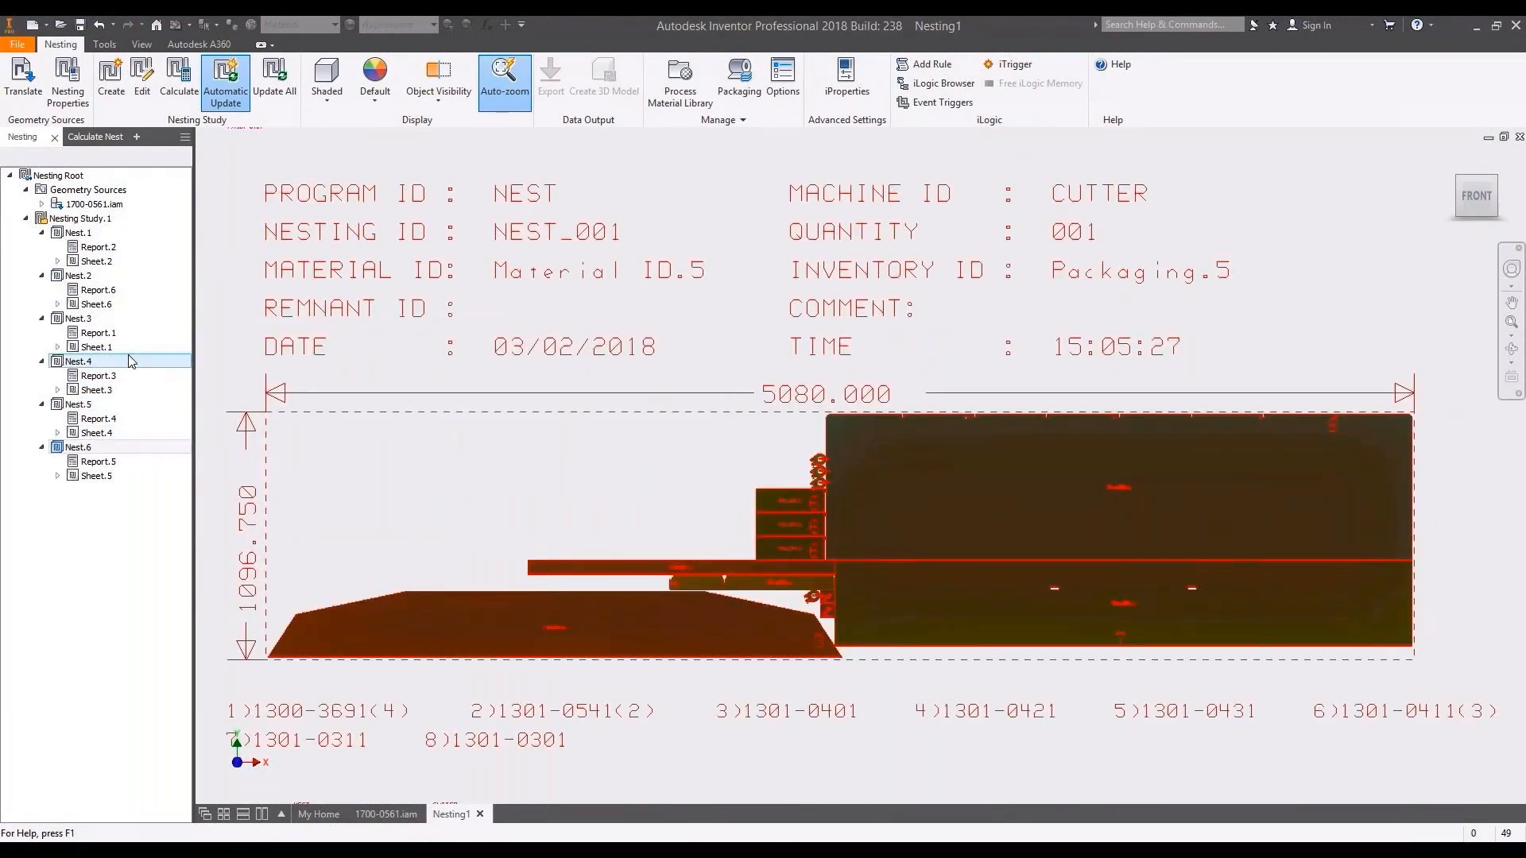
{"action": "left_click", "coordinate": [79, 318]}
{"action": "left_click", "coordinate": [77, 276]}
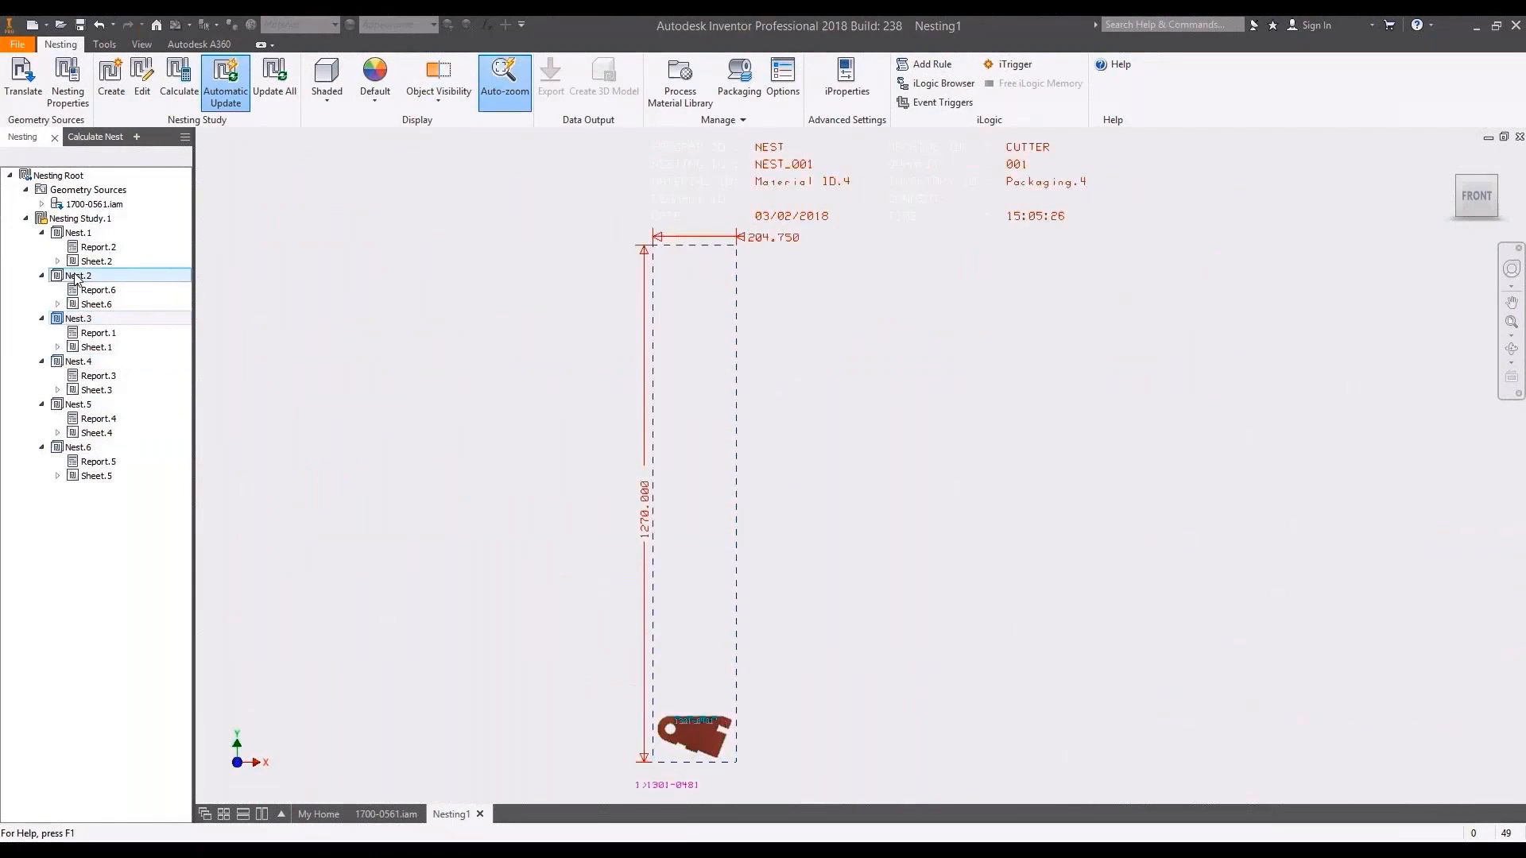
{"action": "left_click", "coordinate": [67, 290]}
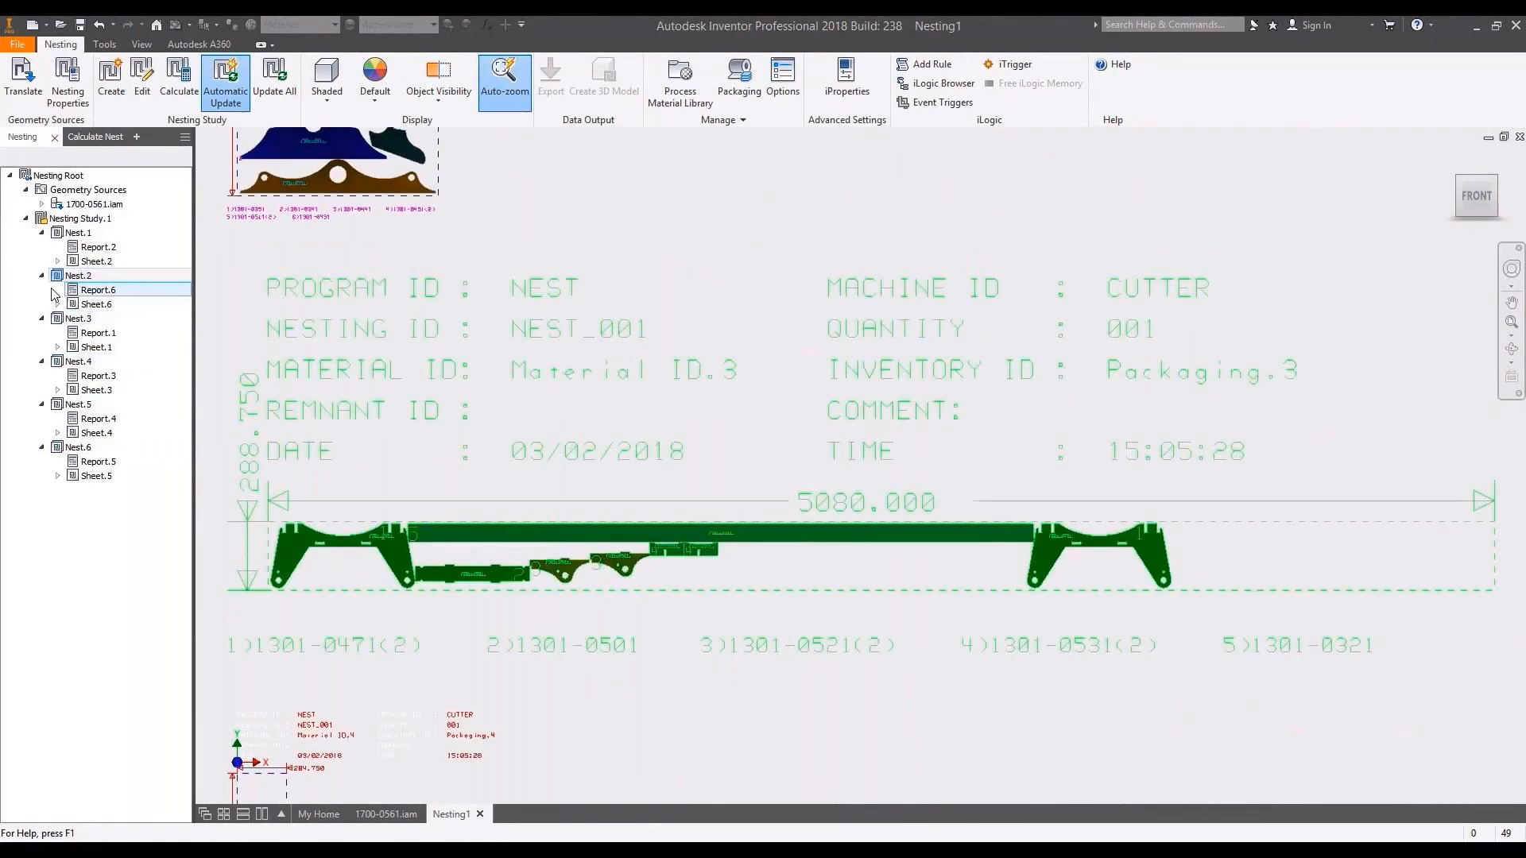
{"action": "left_click", "coordinate": [80, 233]}
{"action": "left_click", "coordinate": [99, 247]}
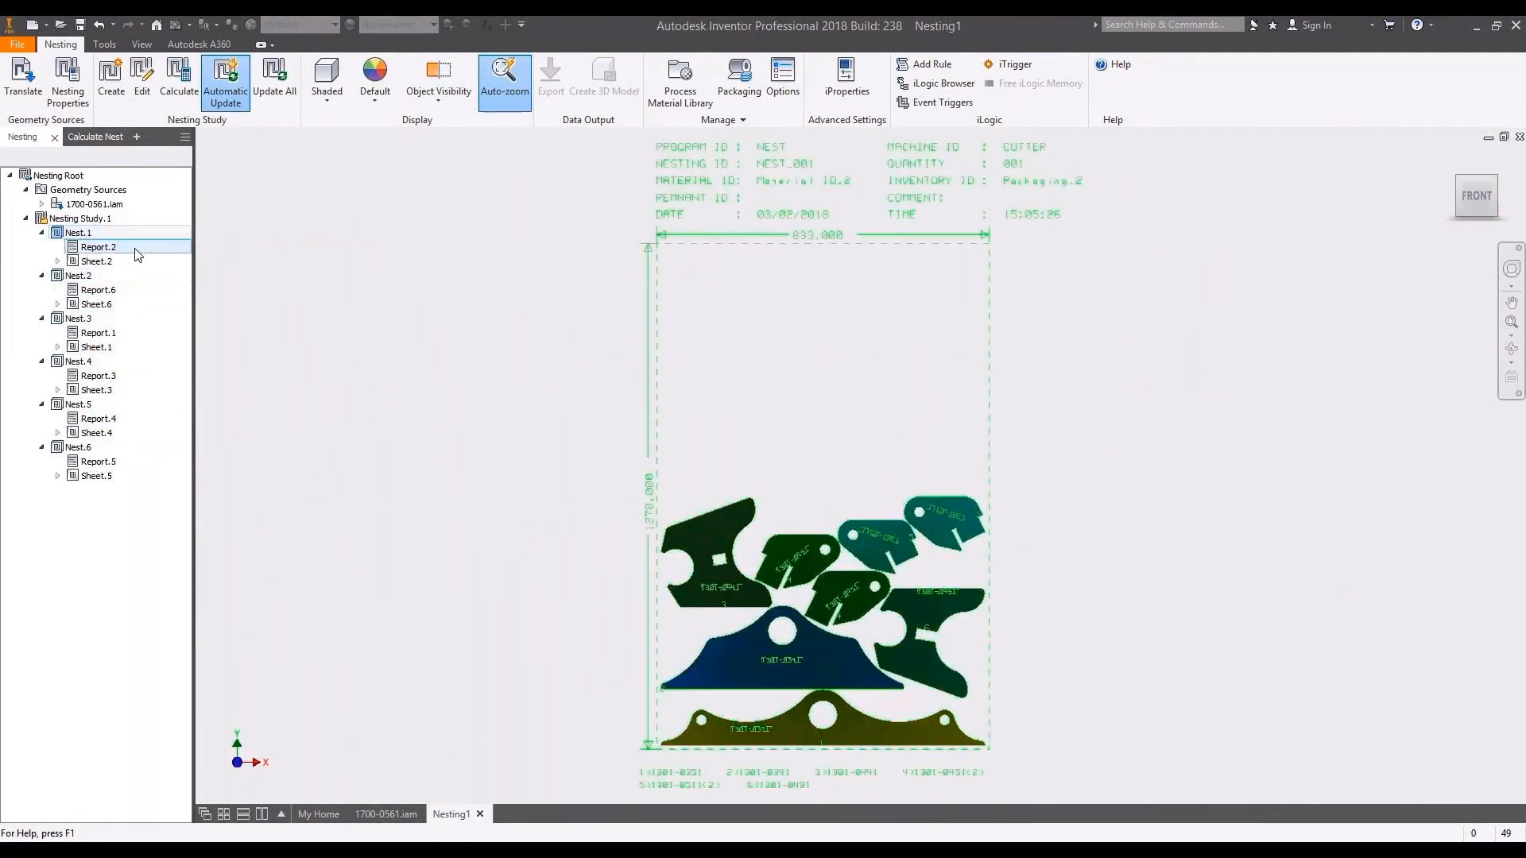
Review the plate, remnant and total usage information in Nest.5's report.
{"action": "left_click", "coordinate": [101, 419]}
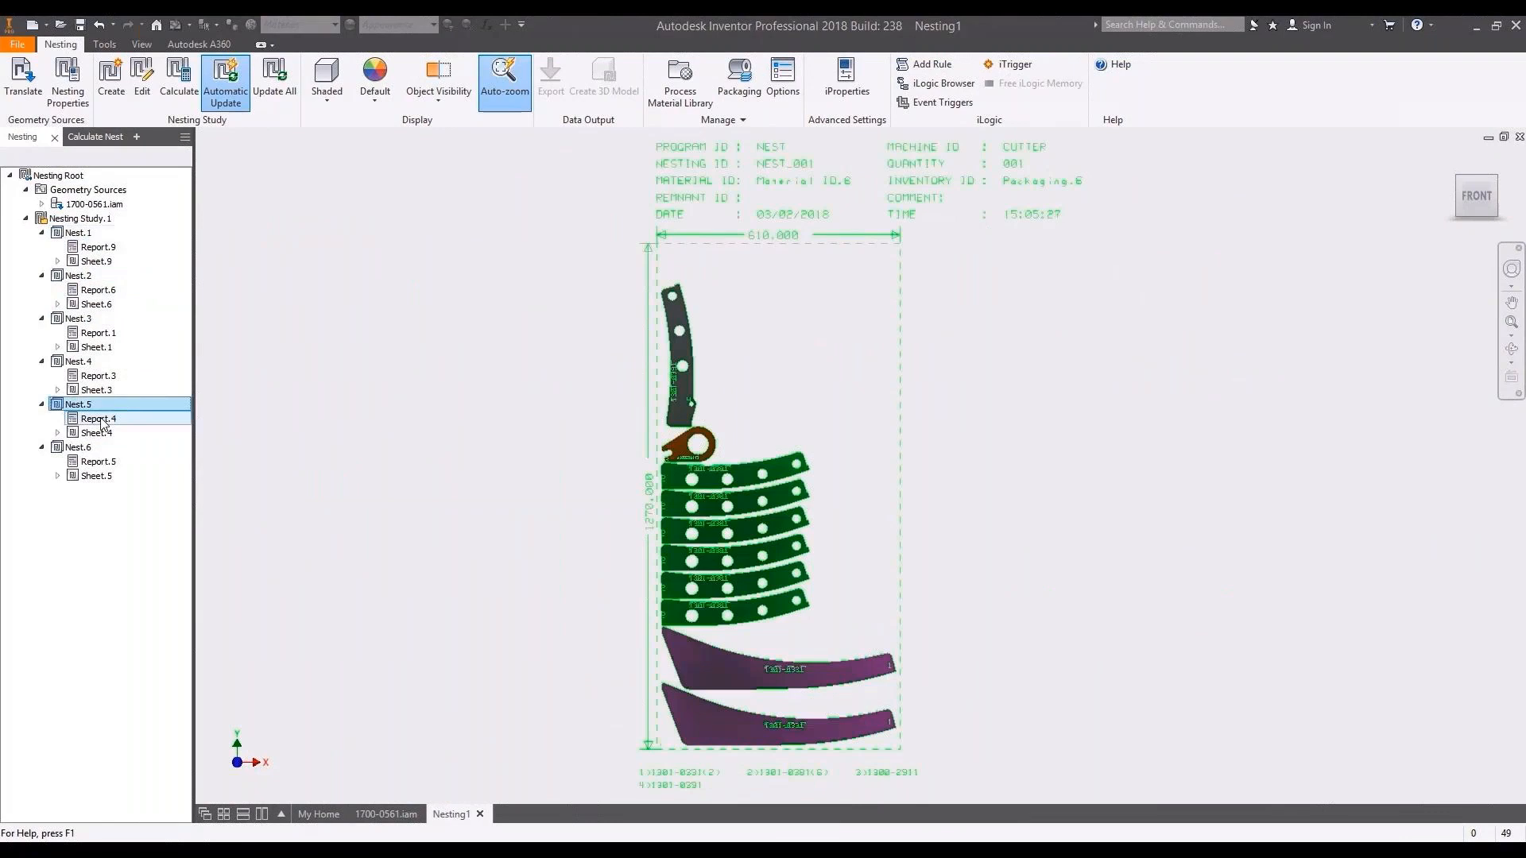
{"action": "double_click", "coordinate": [100, 419]}
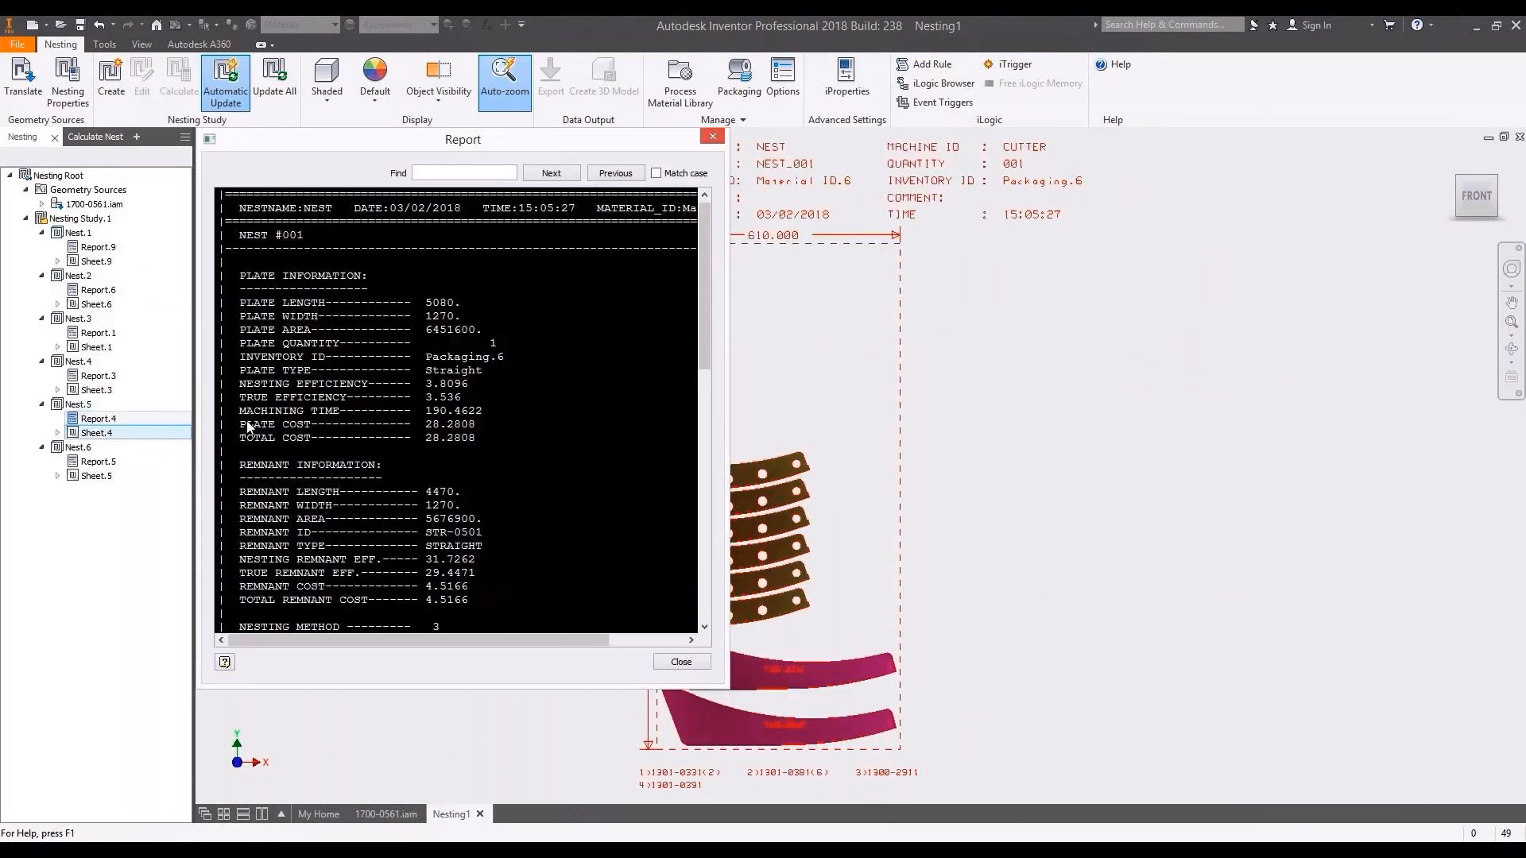
{"action": "left_click_drag", "start_coordinate": [705, 317], "coordinate": [722, 621]}
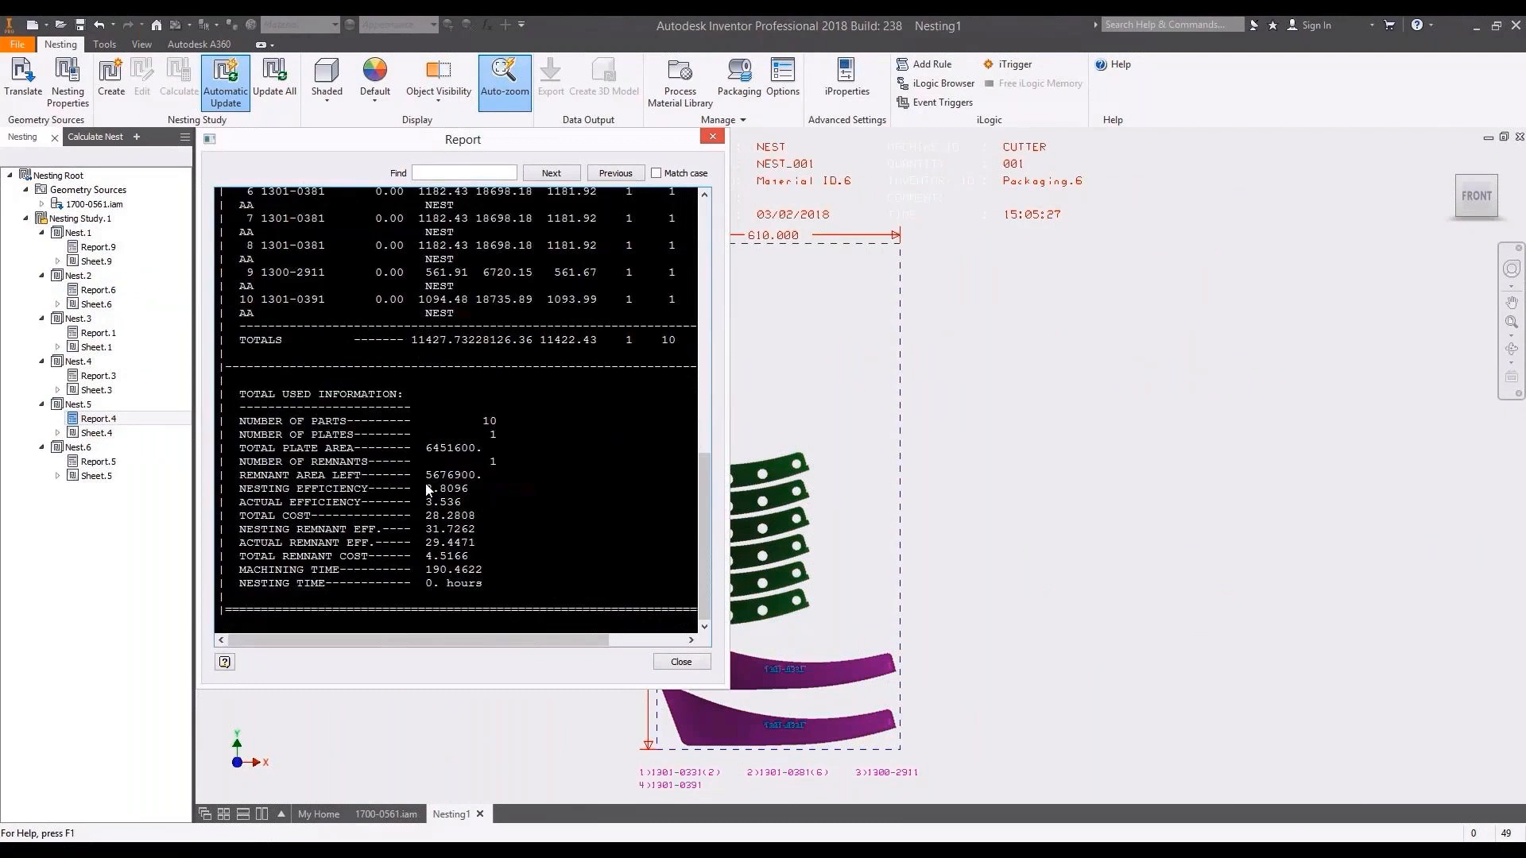
{"action": "left_click", "coordinate": [679, 661]}
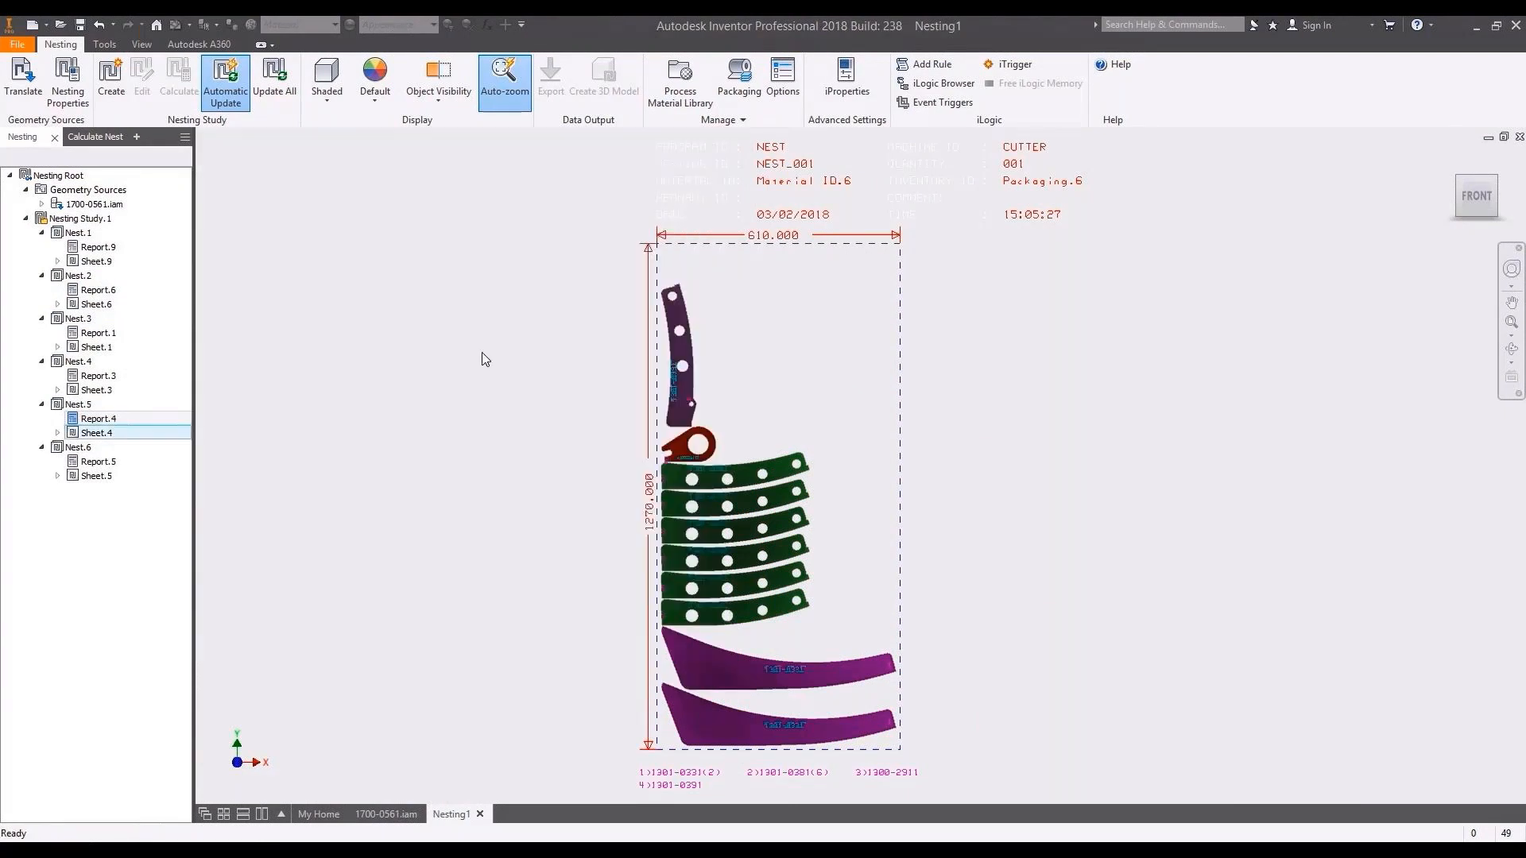
{"action": "left_click", "coordinate": [99, 418]}
Set the length of Packaging.6 under Material ID.6 to 50in and bring up Nest.5.
{"action": "left_click", "coordinate": [739, 79]}
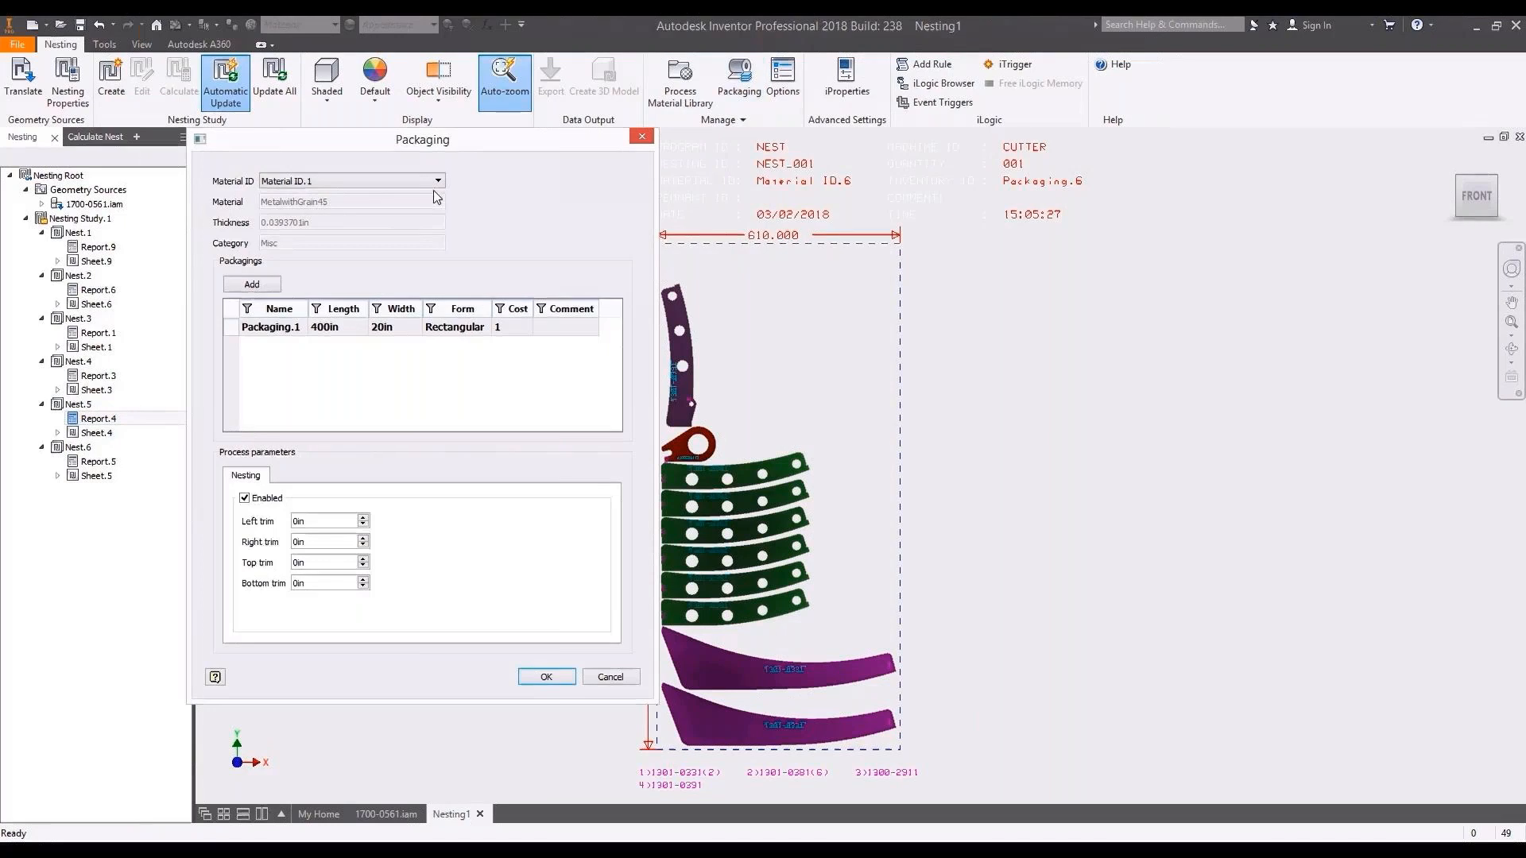
{"action": "left_click", "coordinate": [438, 182]}
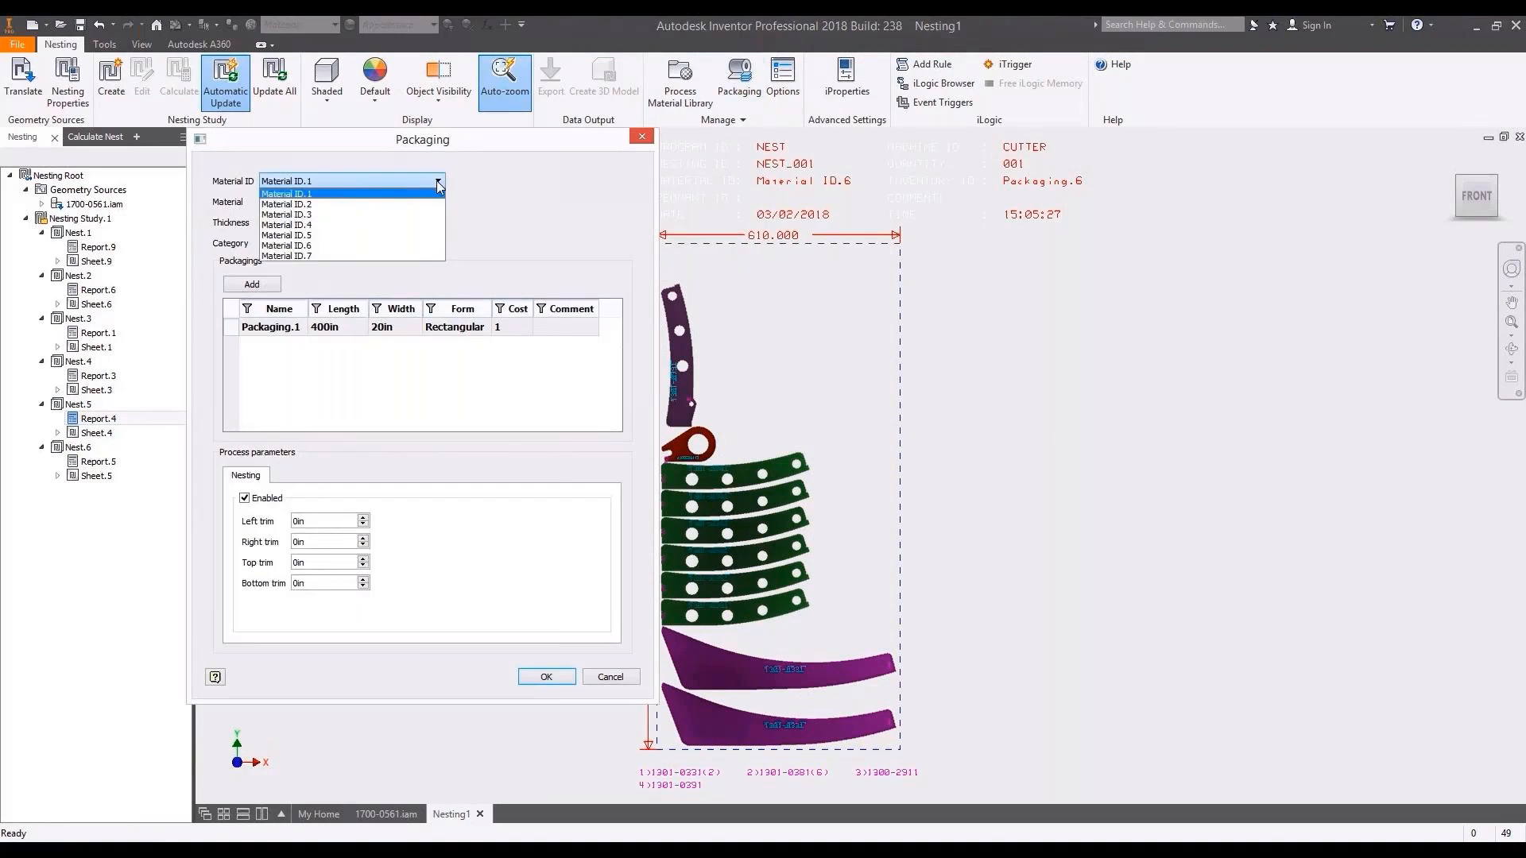
{"action": "left_click", "coordinate": [418, 193]}
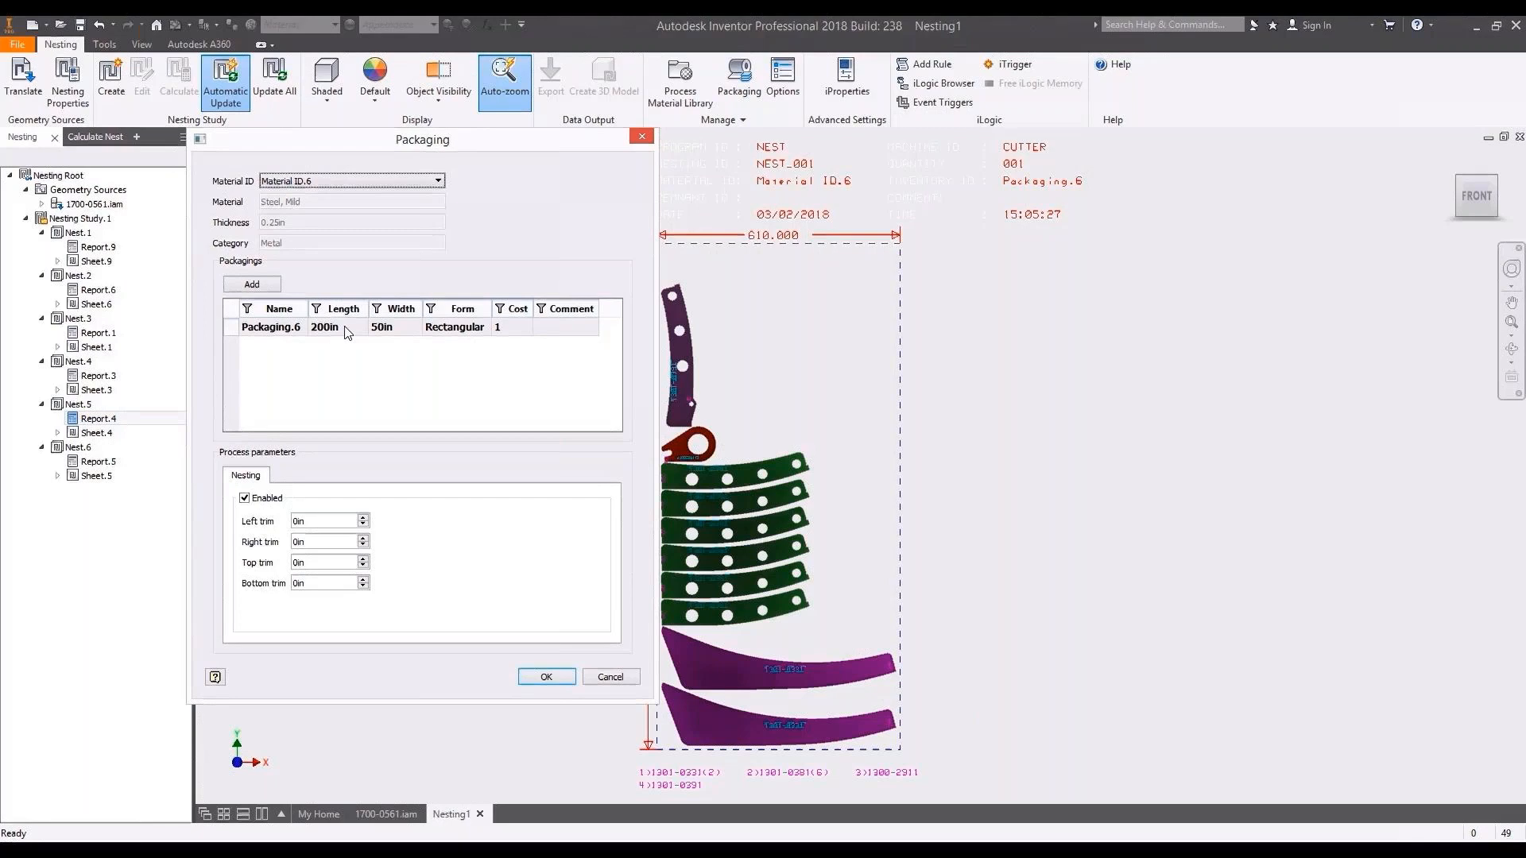
{"action": "double_click", "coordinate": [346, 330]}
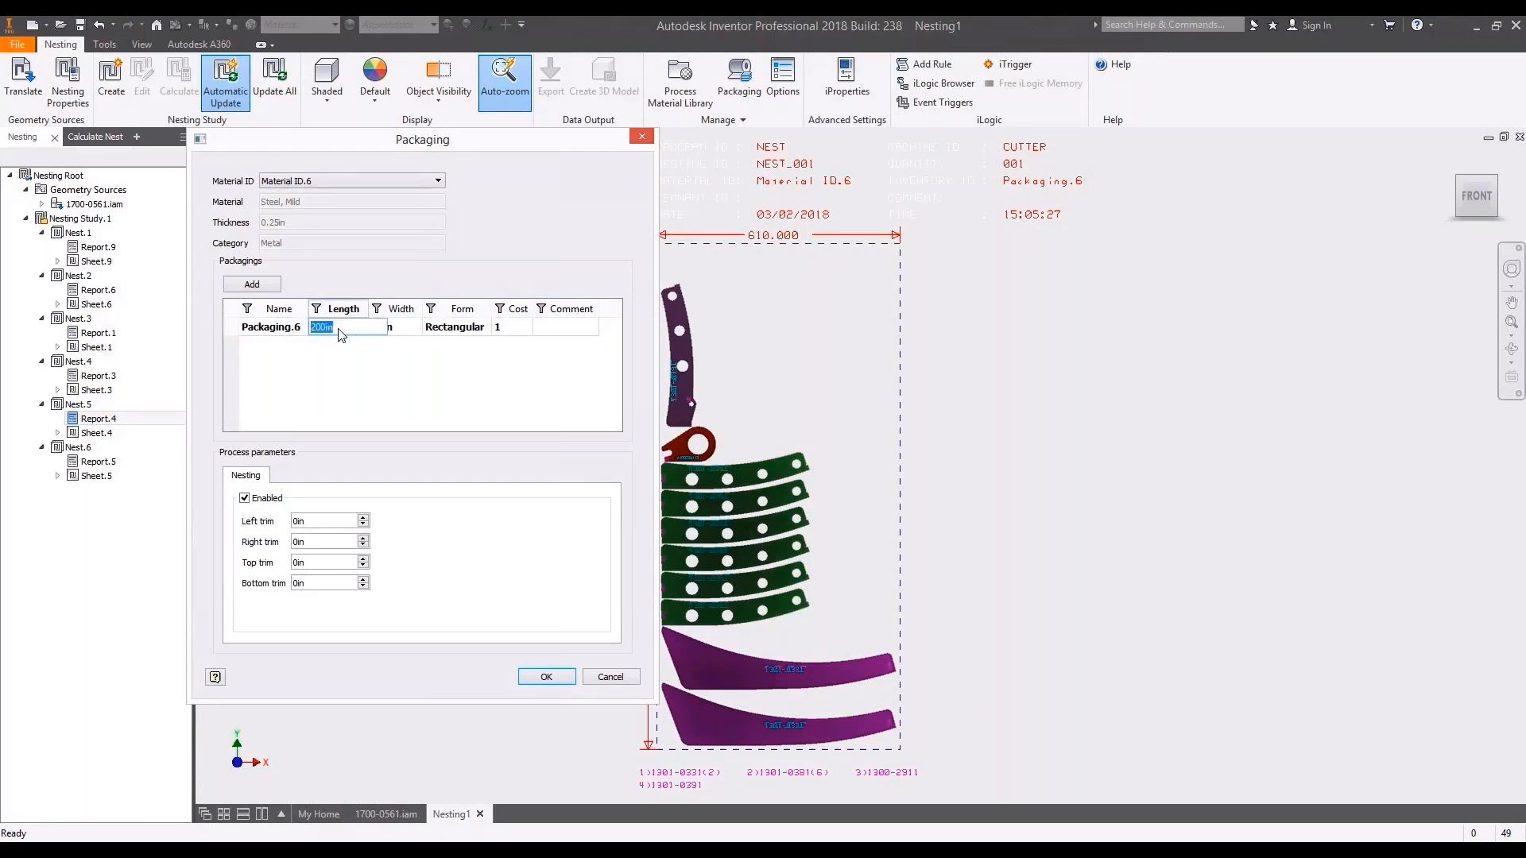
{"action": "type", "text": "50in"}
{"action": "left_click", "coordinate": [548, 677]}
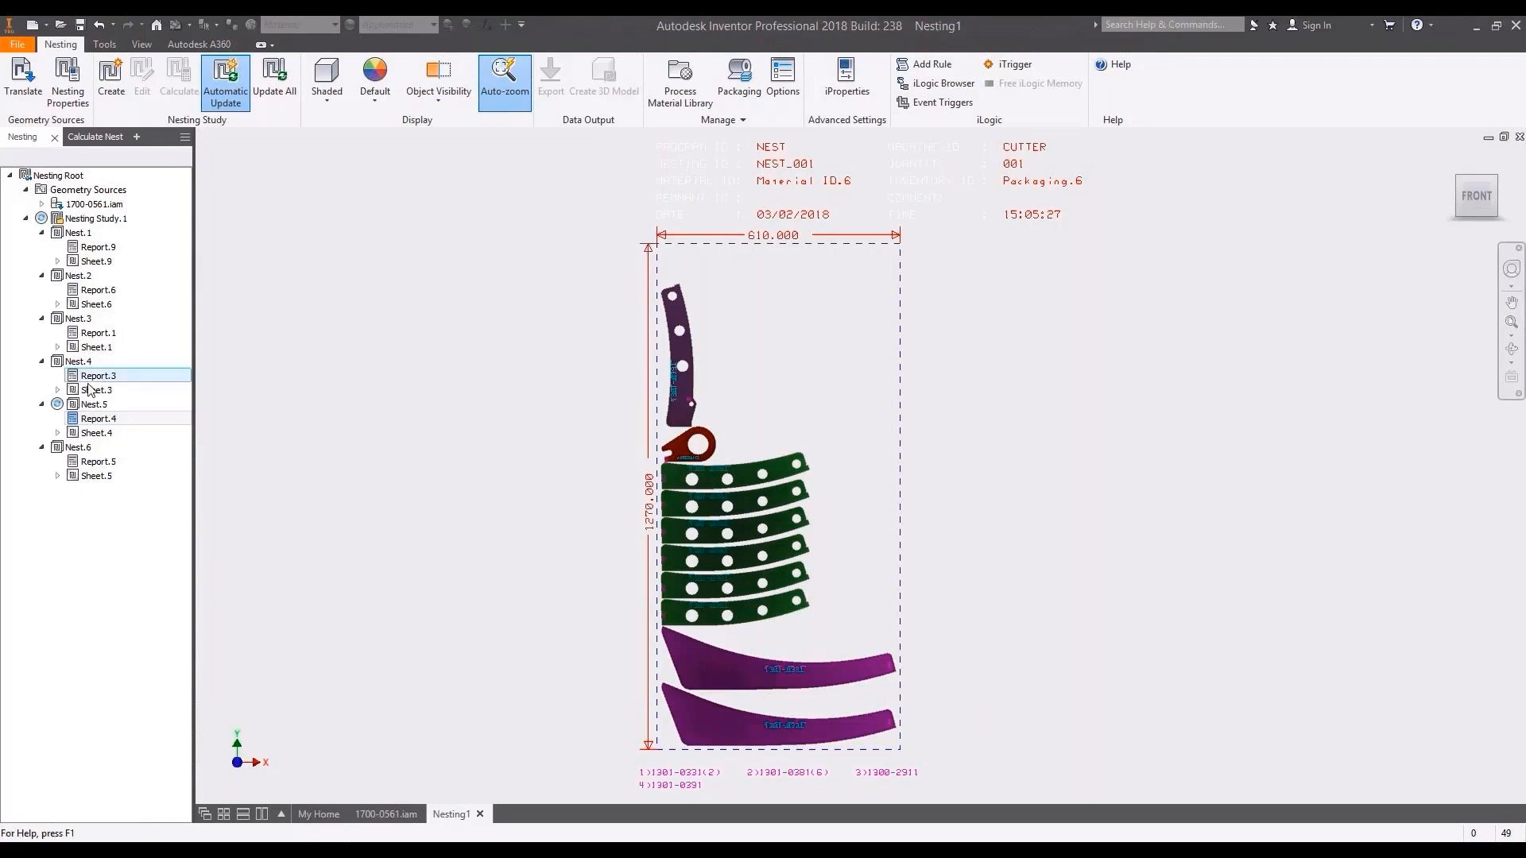
{"action": "left_click", "coordinate": [87, 405]}
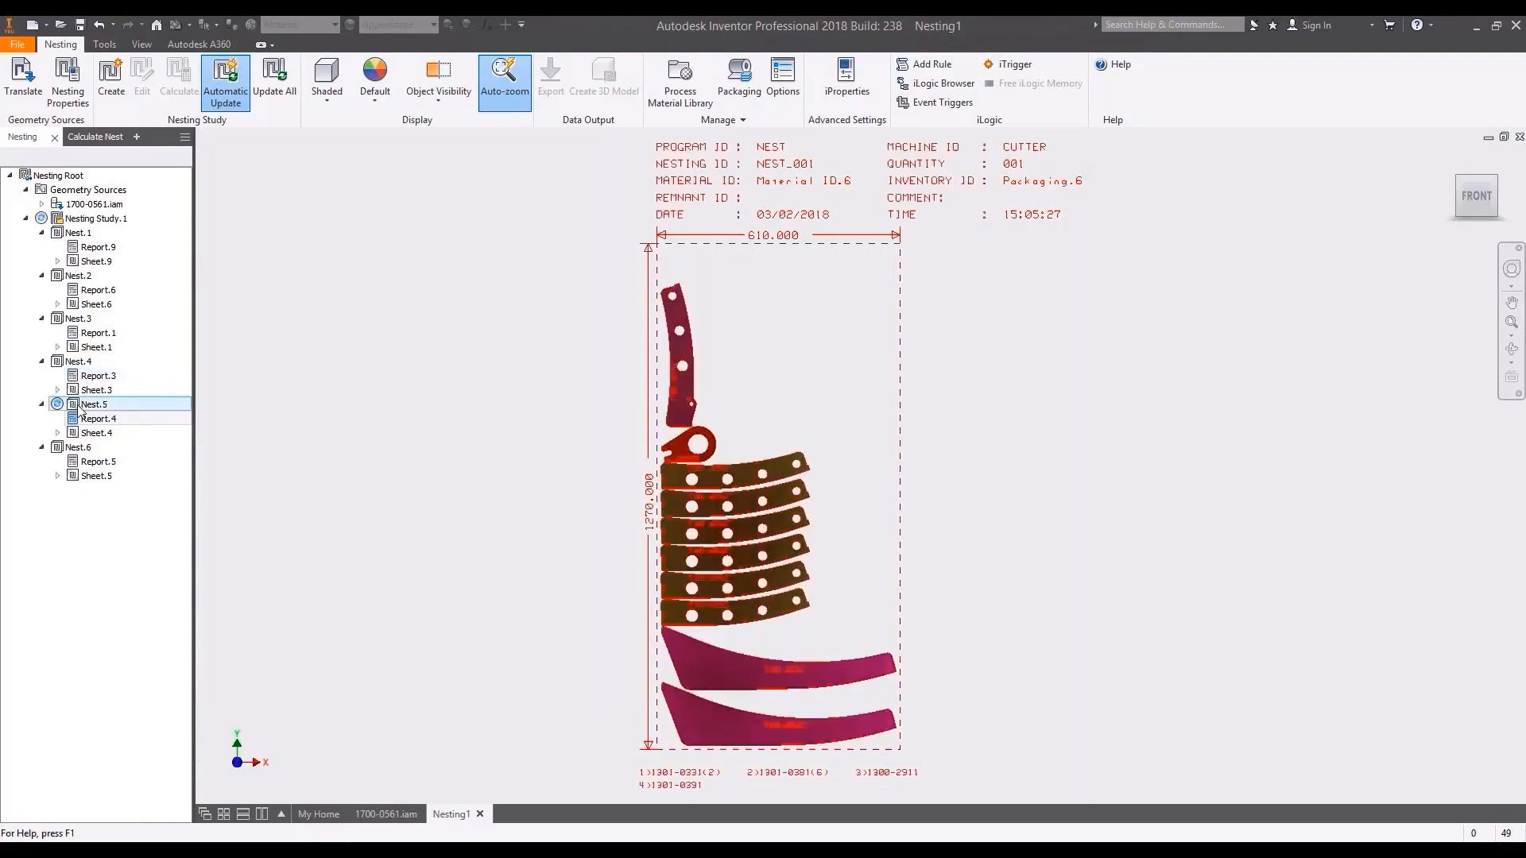
Edit the properties of Nest.5 to allow Mirror and Flip for all four shapes to nest.
{"action": "right_click", "coordinate": [82, 407]}
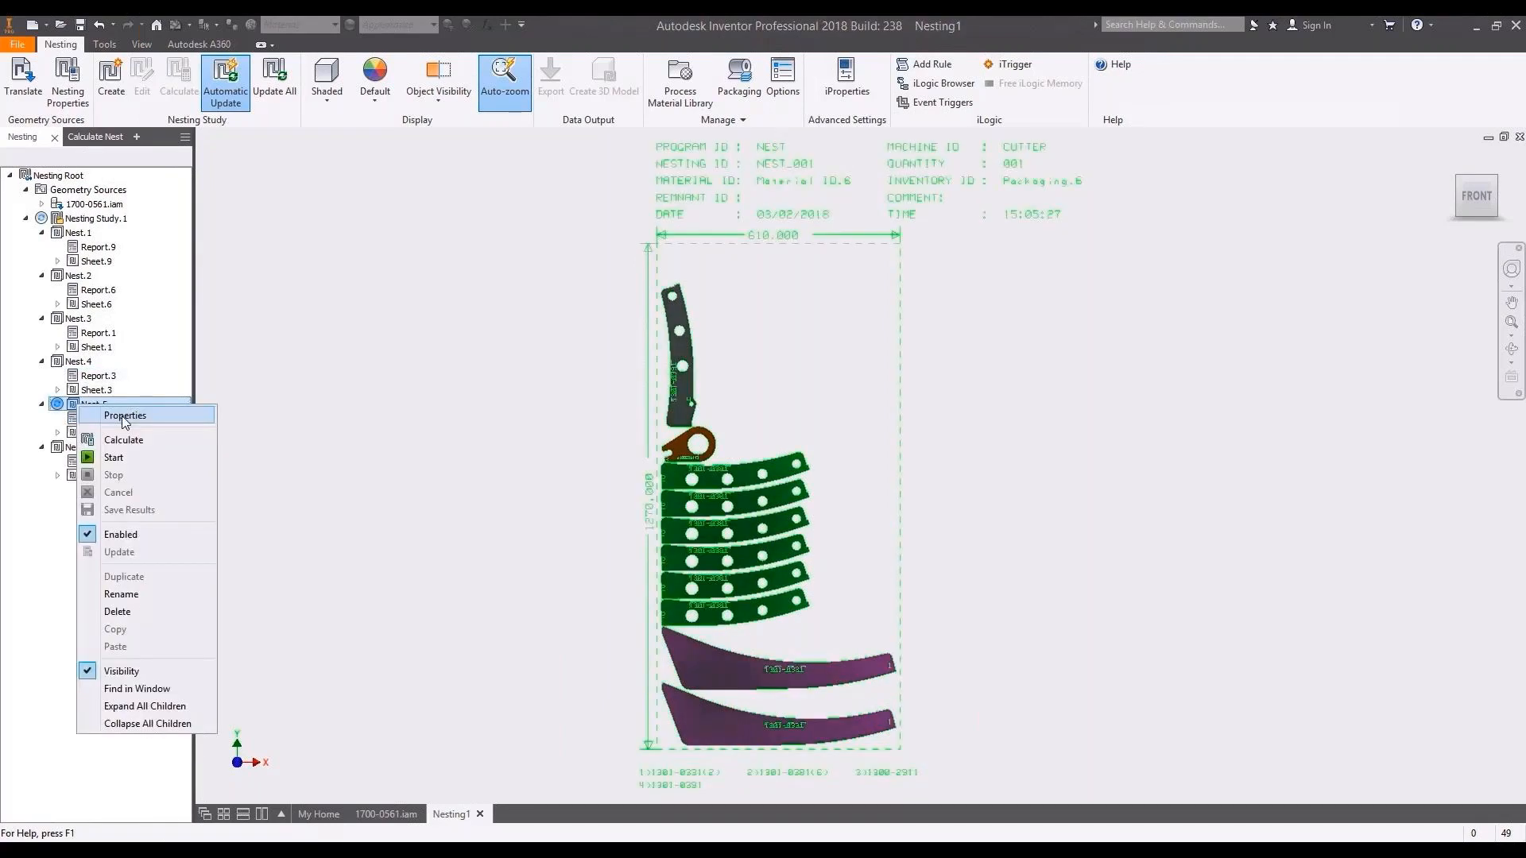
{"action": "left_click", "coordinate": [125, 416]}
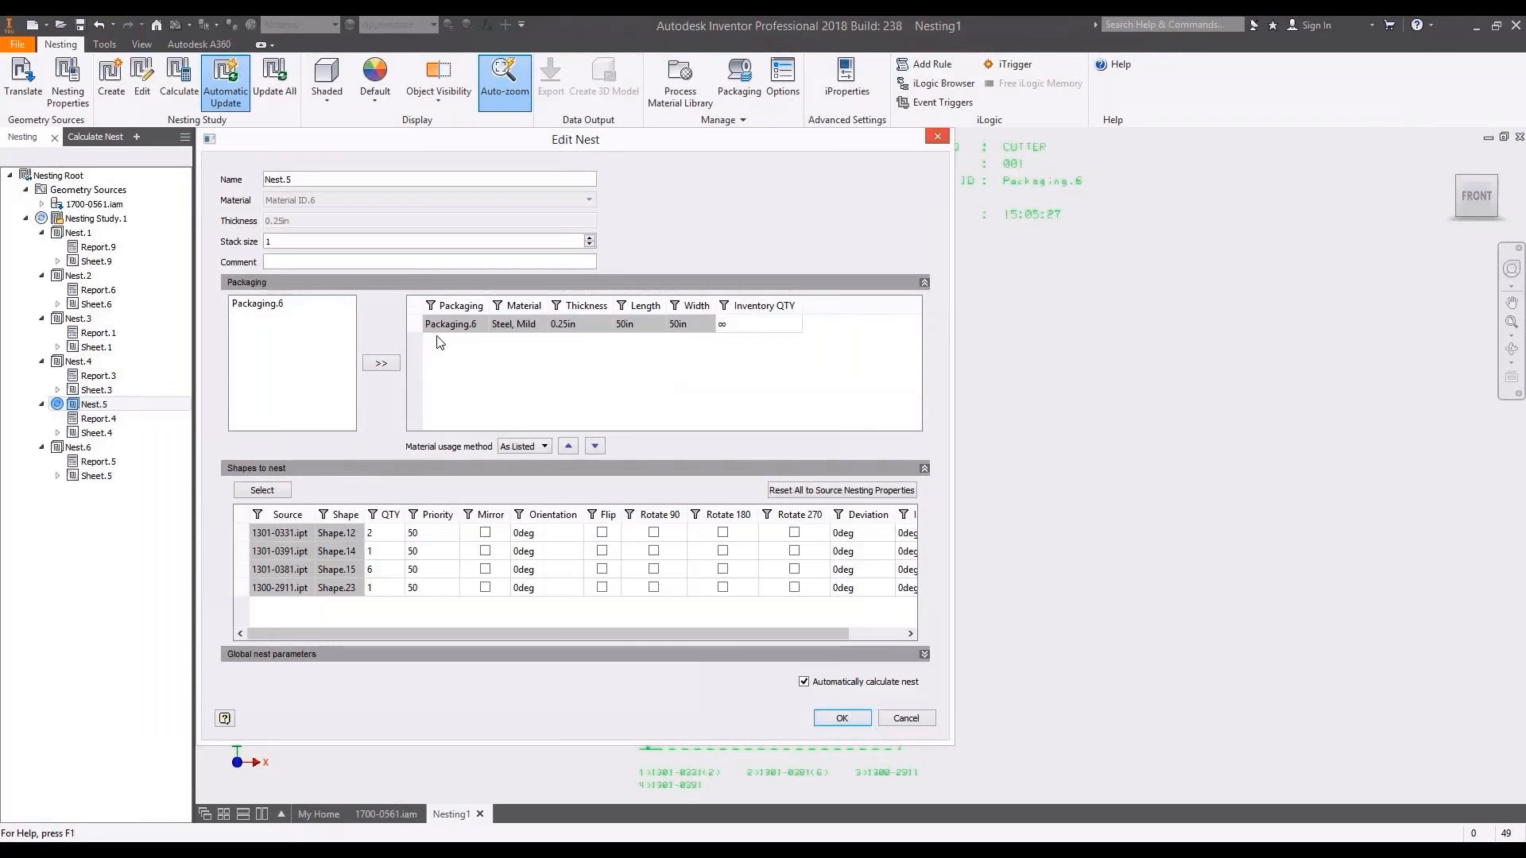
{"action": "left_click", "coordinate": [484, 532]}
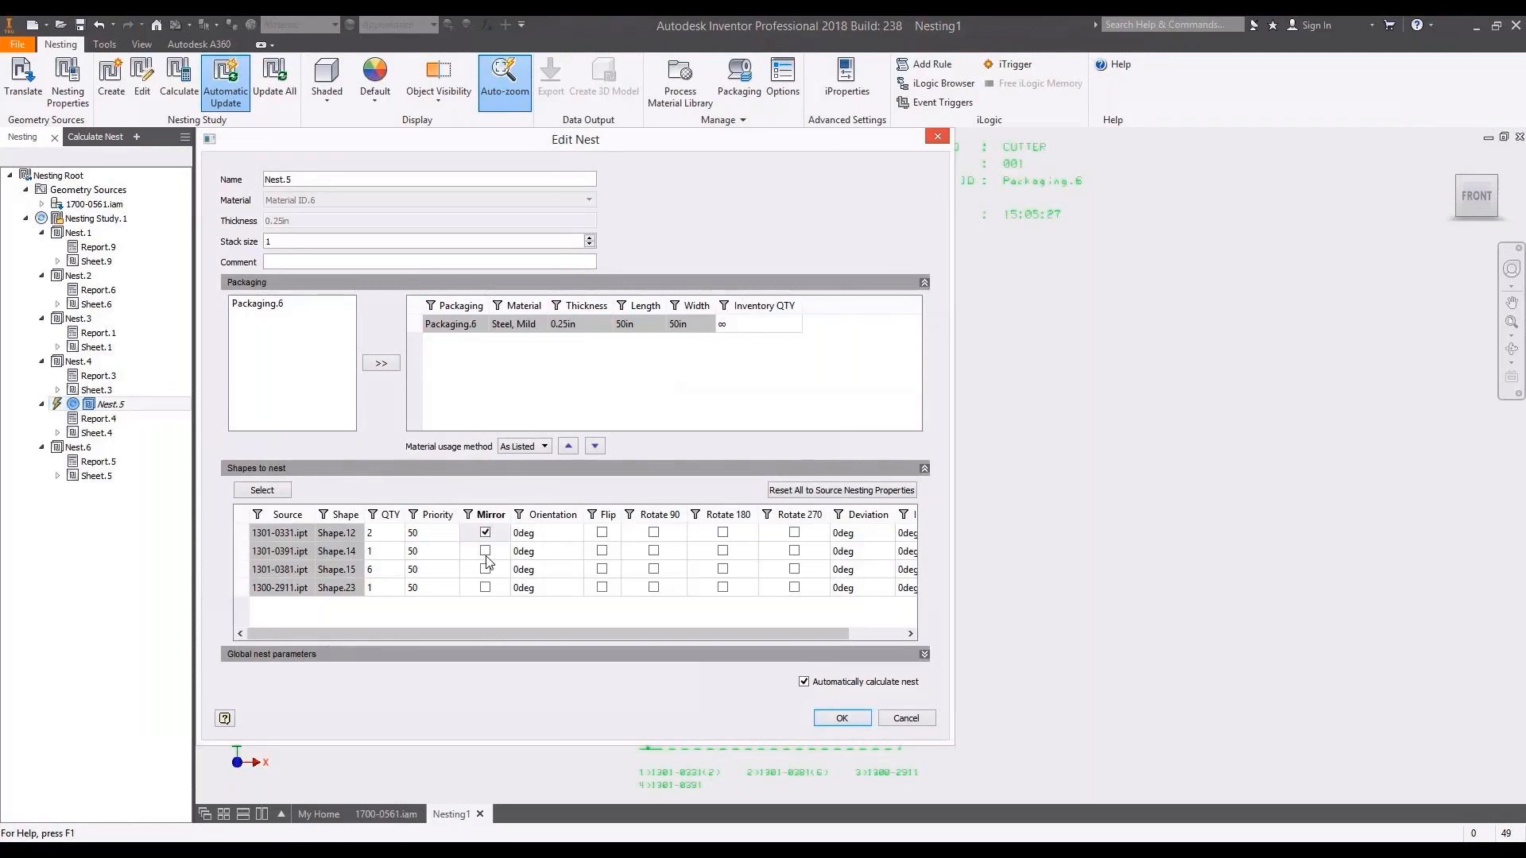
{"action": "left_click", "coordinate": [486, 552]}
{"action": "left_click", "coordinate": [485, 570]}
{"action": "left_click", "coordinate": [486, 589]}
{"action": "left_click", "coordinate": [602, 533]}
{"action": "left_click", "coordinate": [602, 551]}
{"action": "left_click", "coordinate": [603, 570]}
{"action": "left_click", "coordinate": [602, 588]}
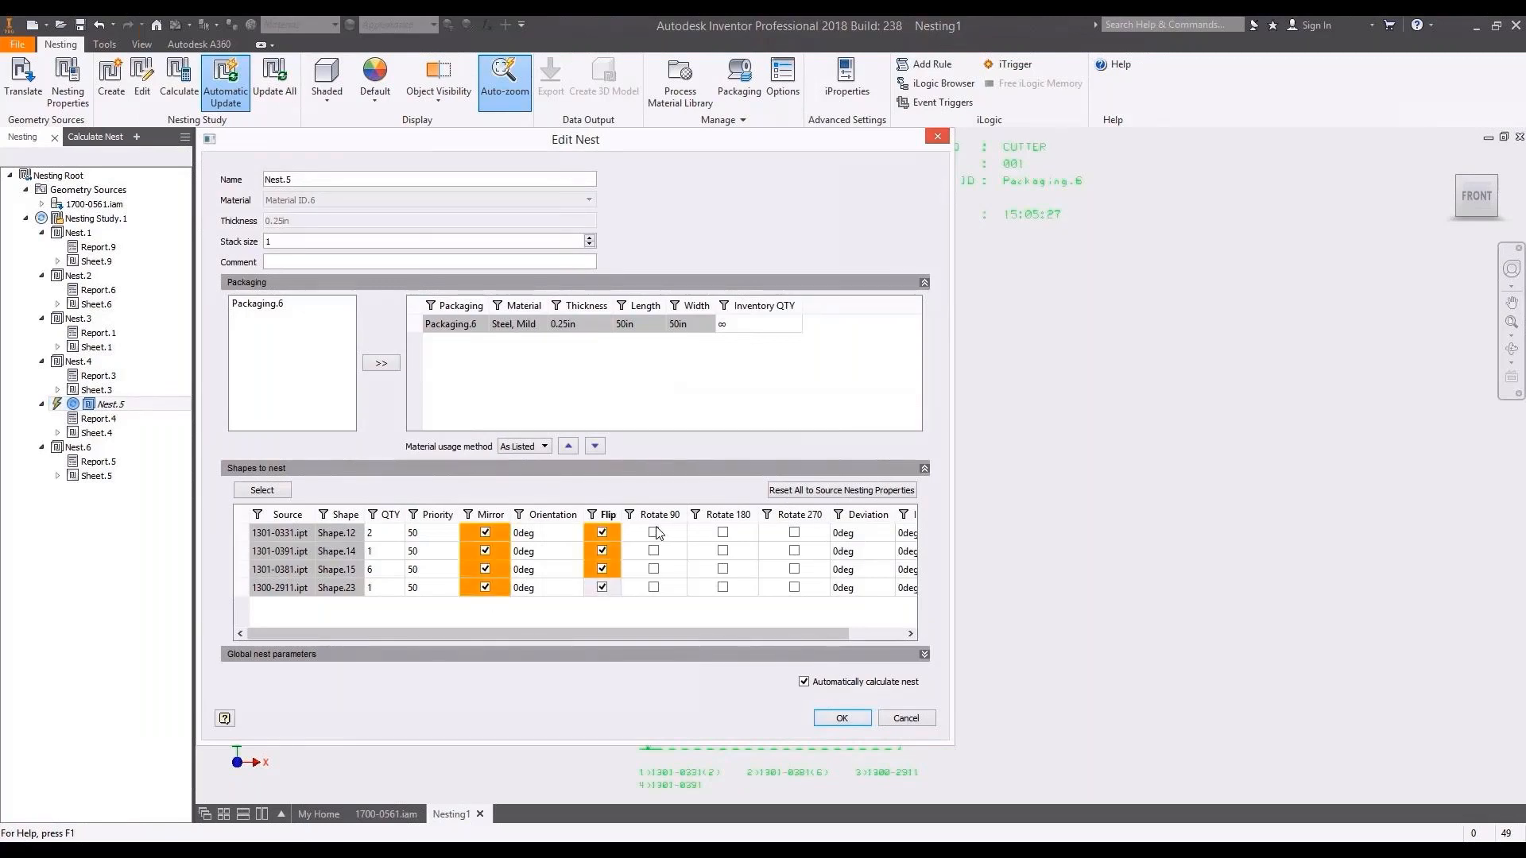
Allow Rotate 90, Rotate 180 and Rotate 270 for all four shapes in Nest.5.
{"action": "left_click", "coordinate": [656, 533]}
{"action": "left_click", "coordinate": [654, 551]}
{"action": "left_click", "coordinate": [654, 569]}
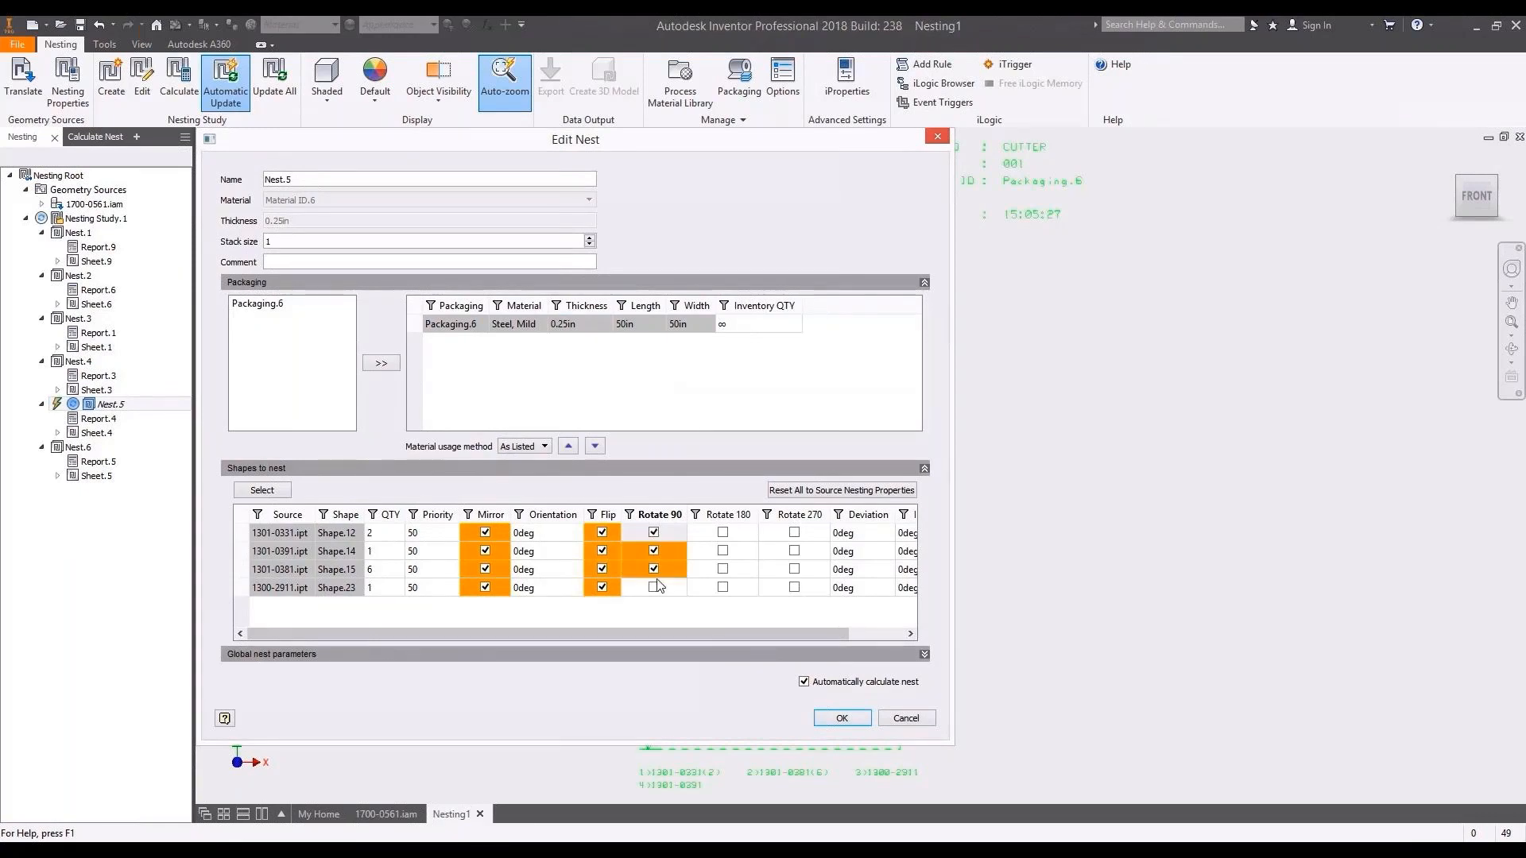
{"action": "left_click", "coordinate": [654, 587]}
{"action": "left_click", "coordinate": [723, 532]}
{"action": "left_click", "coordinate": [723, 550]}
{"action": "left_click", "coordinate": [723, 569]}
{"action": "left_click", "coordinate": [722, 587]}
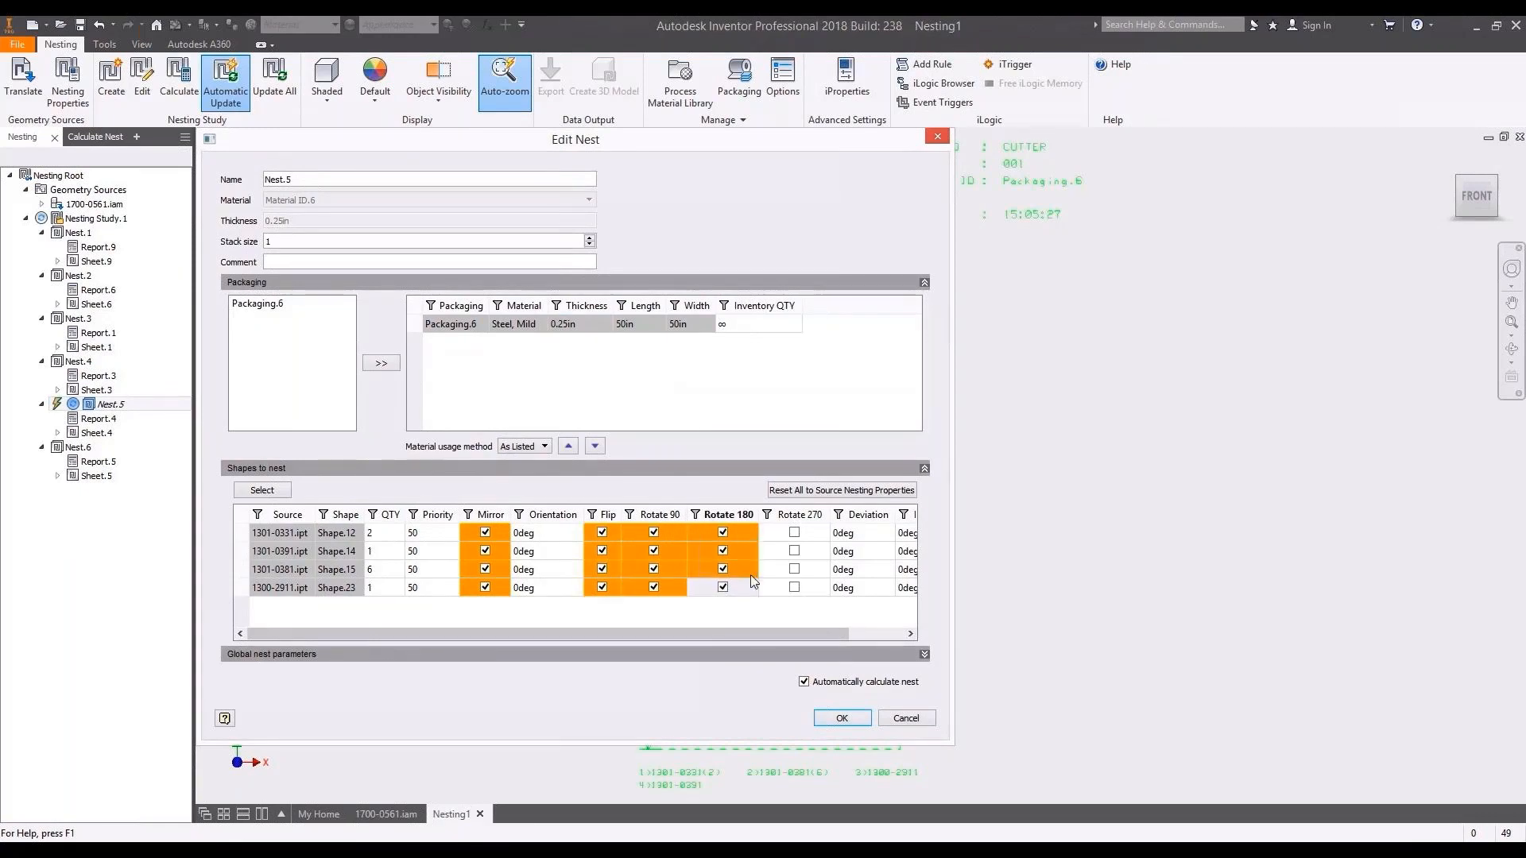
{"action": "left_click", "coordinate": [794, 532]}
{"action": "left_click", "coordinate": [794, 551]}
{"action": "left_click", "coordinate": [794, 568]}
{"action": "left_click", "coordinate": [793, 587]}
Set a deviation of 30deg and an increment of 5deg for all four shapes and apply the Nest.5 changes.
{"action": "left_click", "coordinate": [786, 532]}
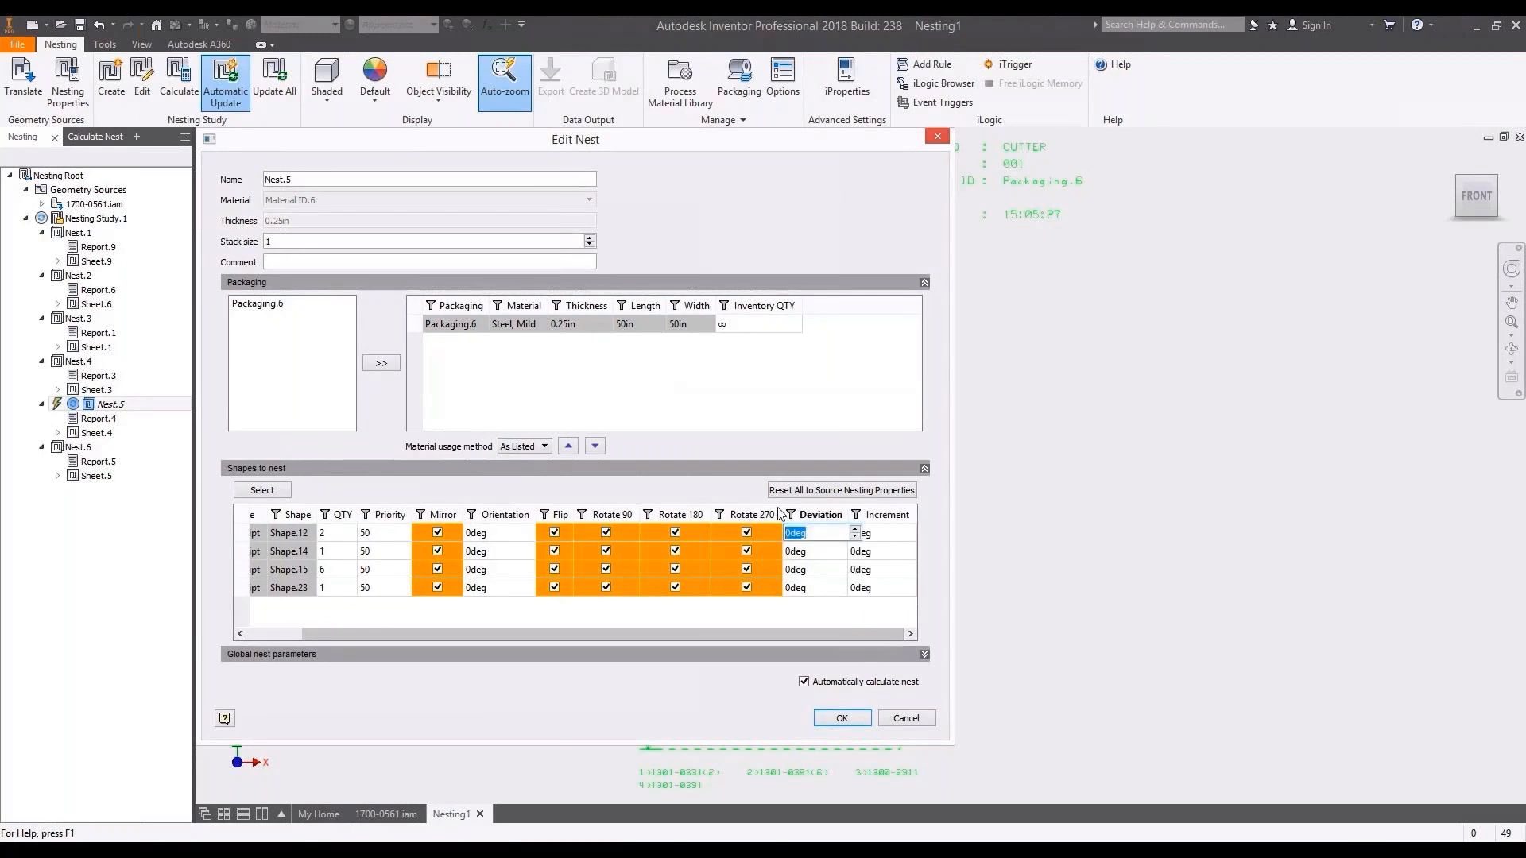
{"action": "type", "text": "30"}
{"action": "key", "text": "Return"}
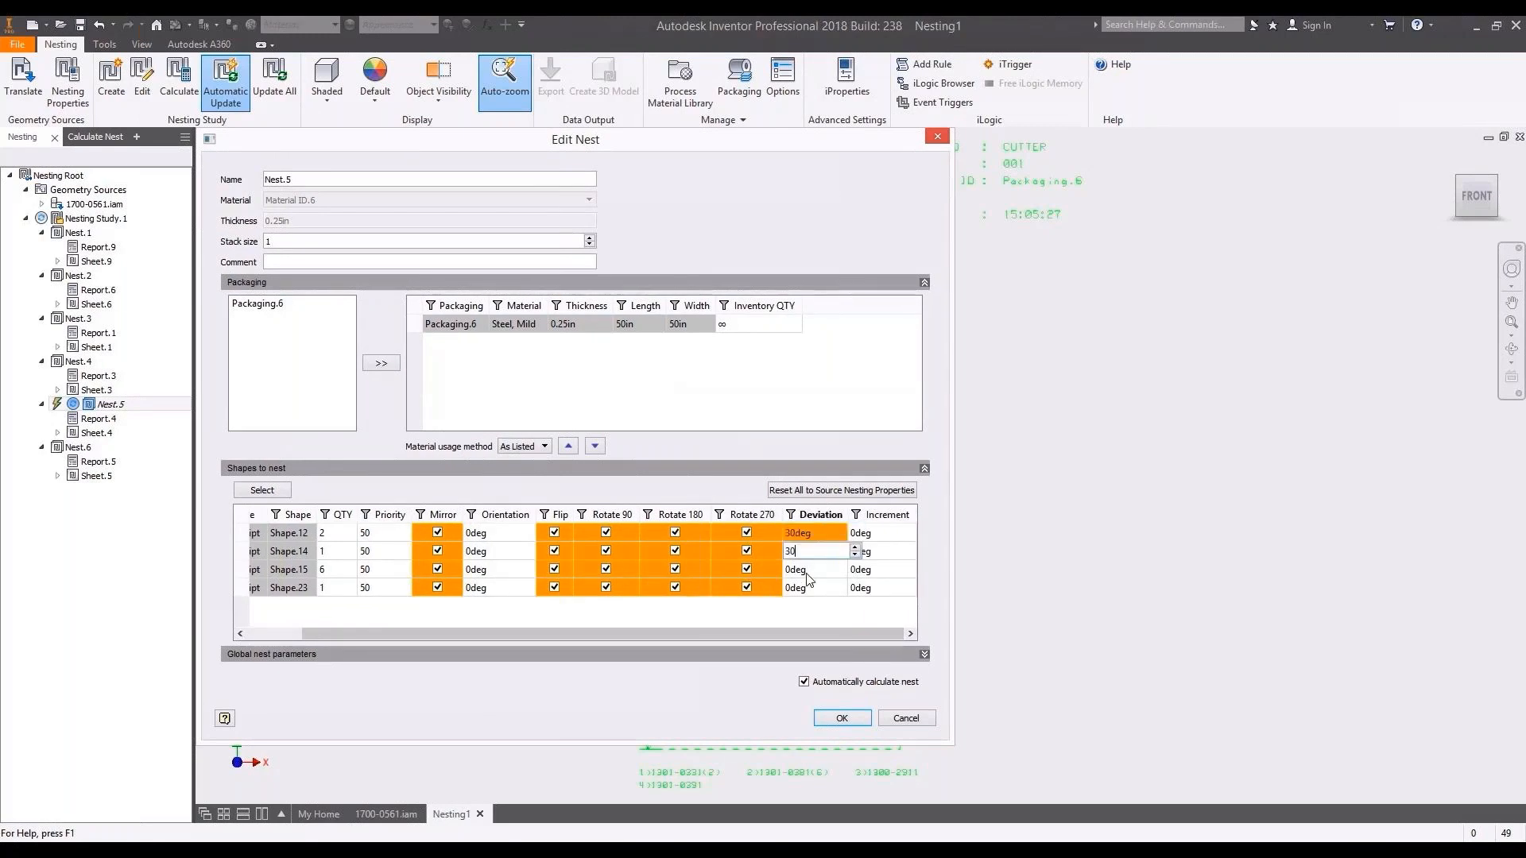
{"action": "left_click", "coordinate": [870, 535]}
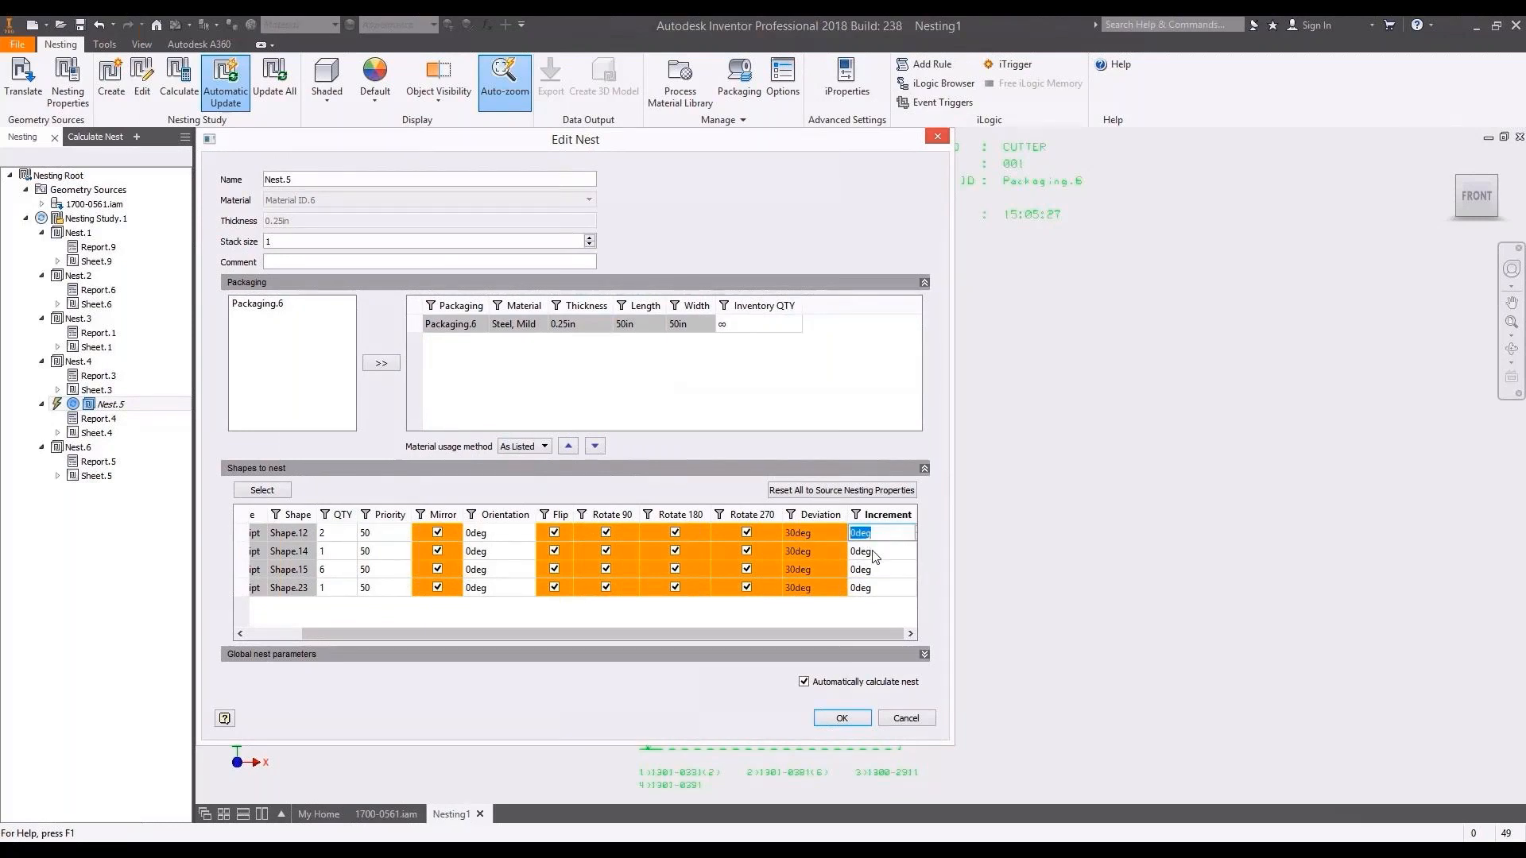
{"action": "type", "text": "5"}
{"action": "key", "text": "Return"}
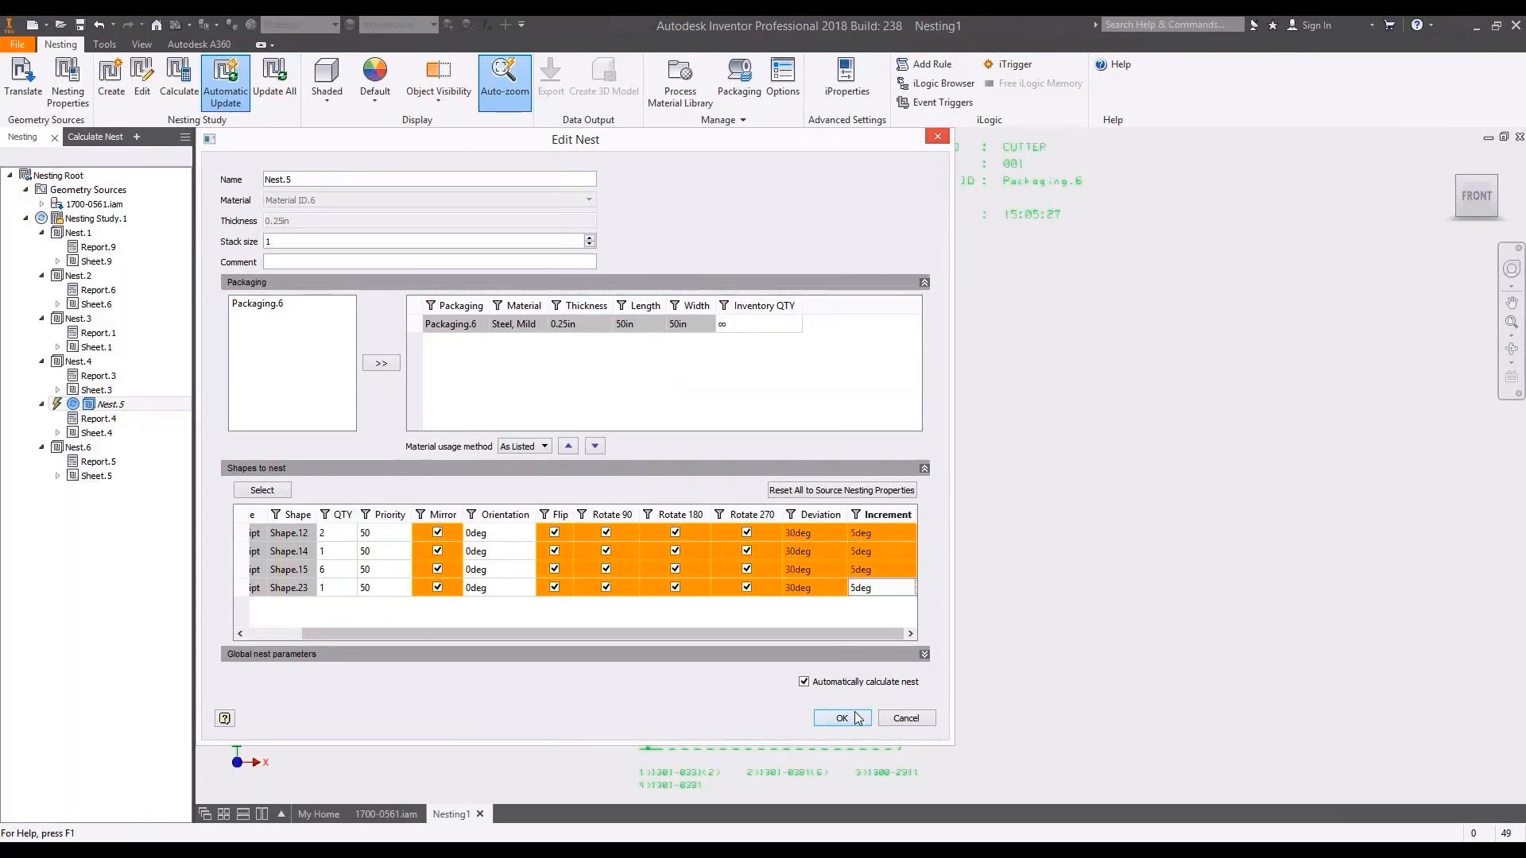
{"action": "left_click", "coordinate": [857, 718]}
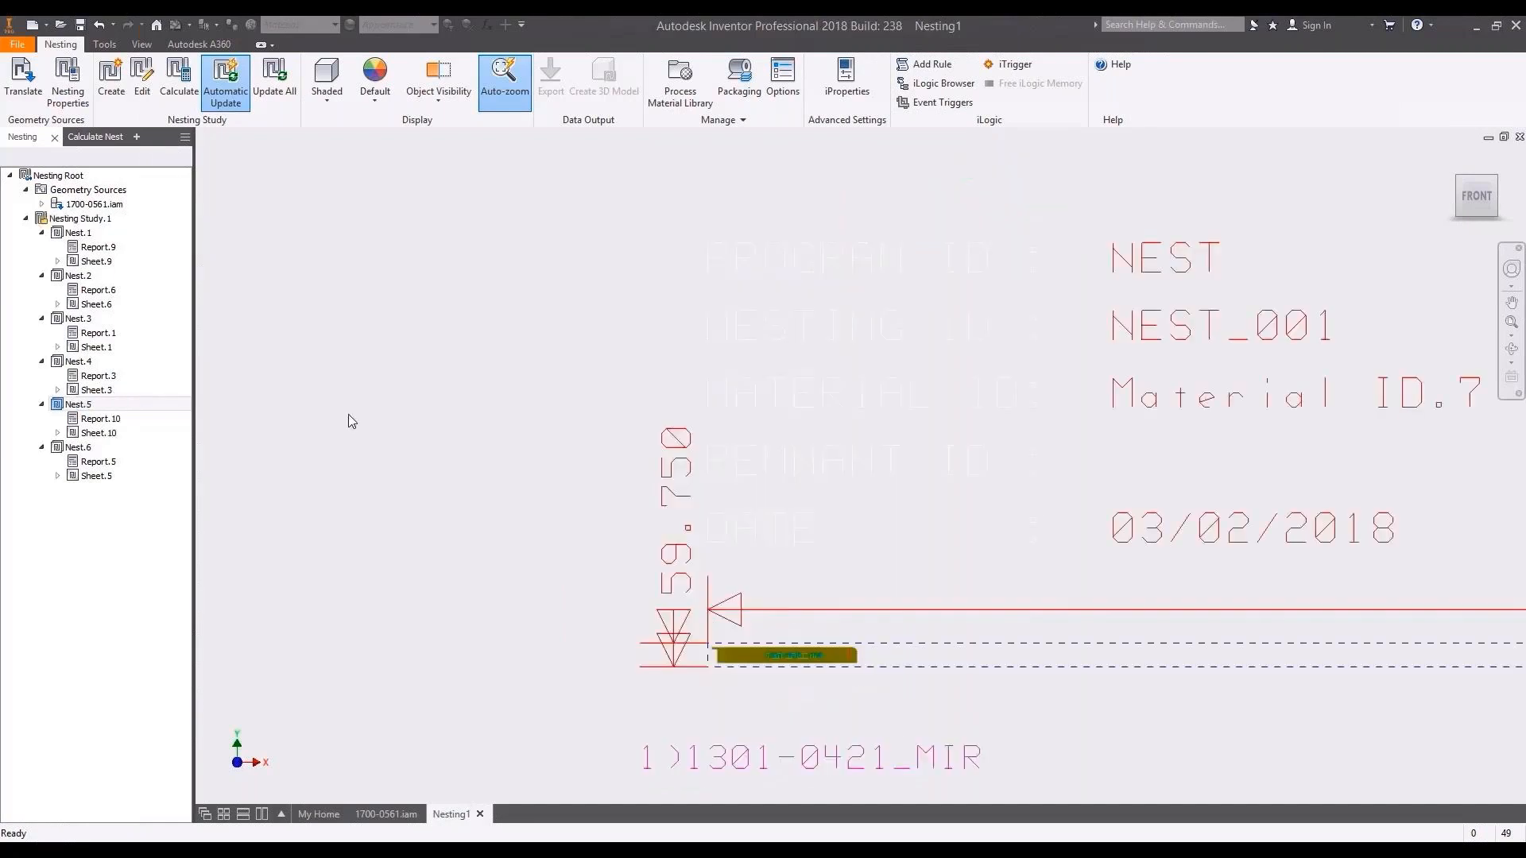
Review the recalculated layout of Nest.5 and the plate, remnant and total usage information in its report.
{"action": "left_click", "coordinate": [93, 416]}
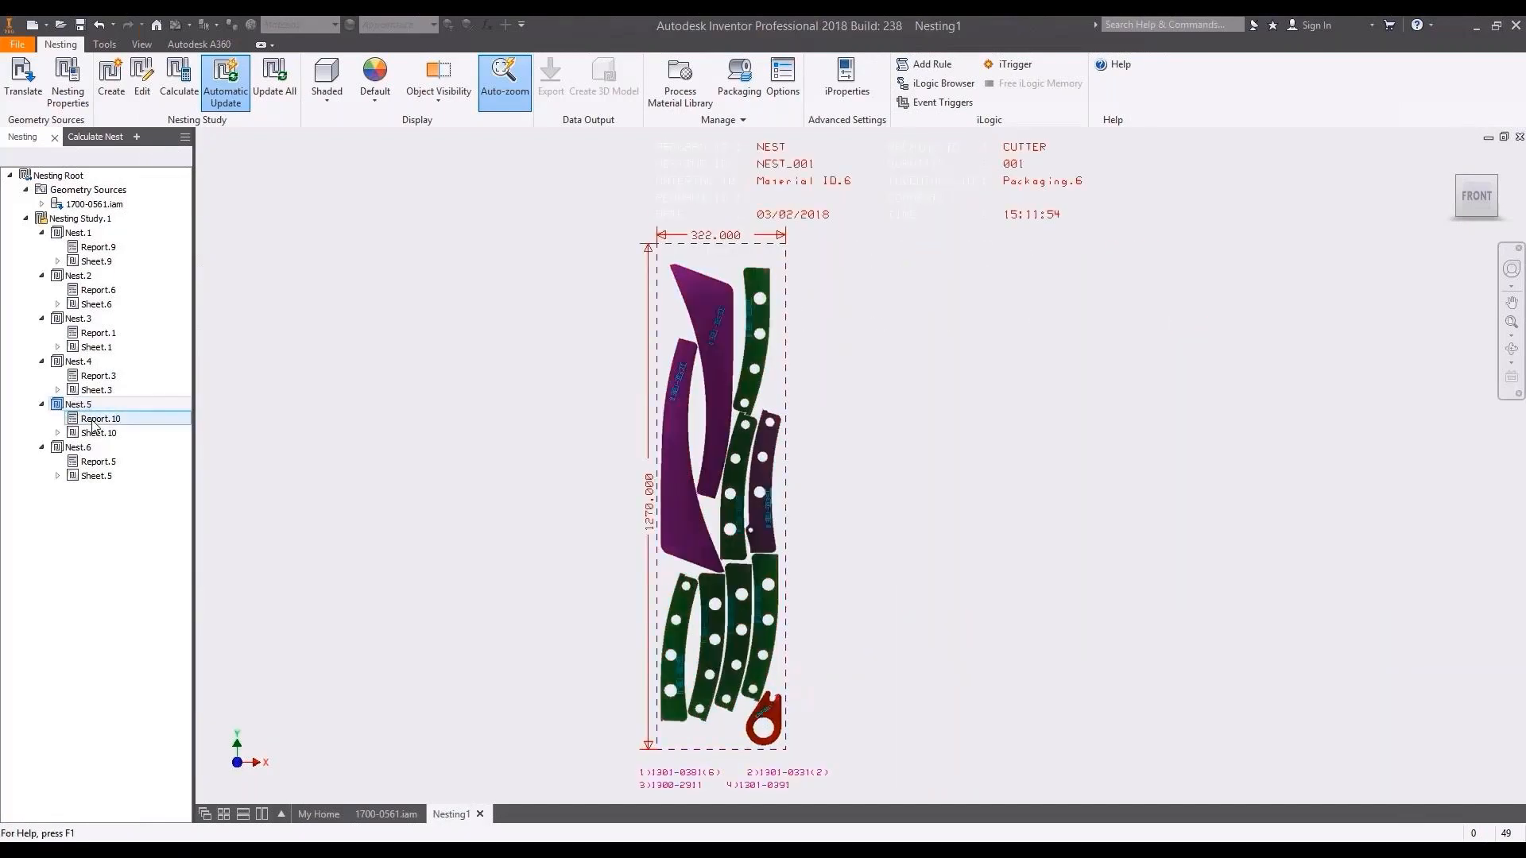
{"action": "right_click", "coordinate": [93, 422]}
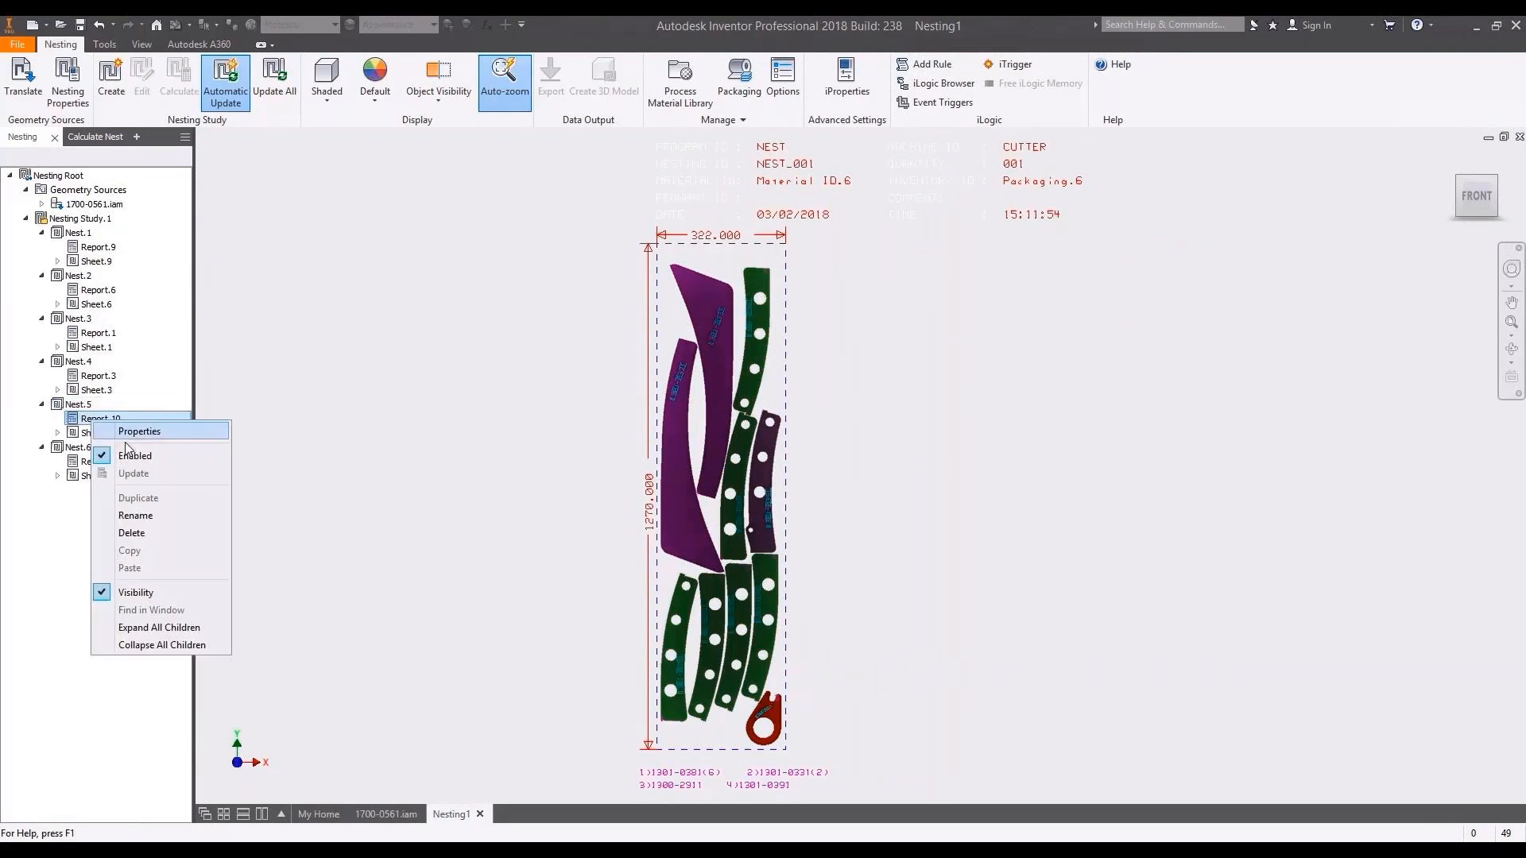
{"action": "left_click", "coordinate": [140, 431]}
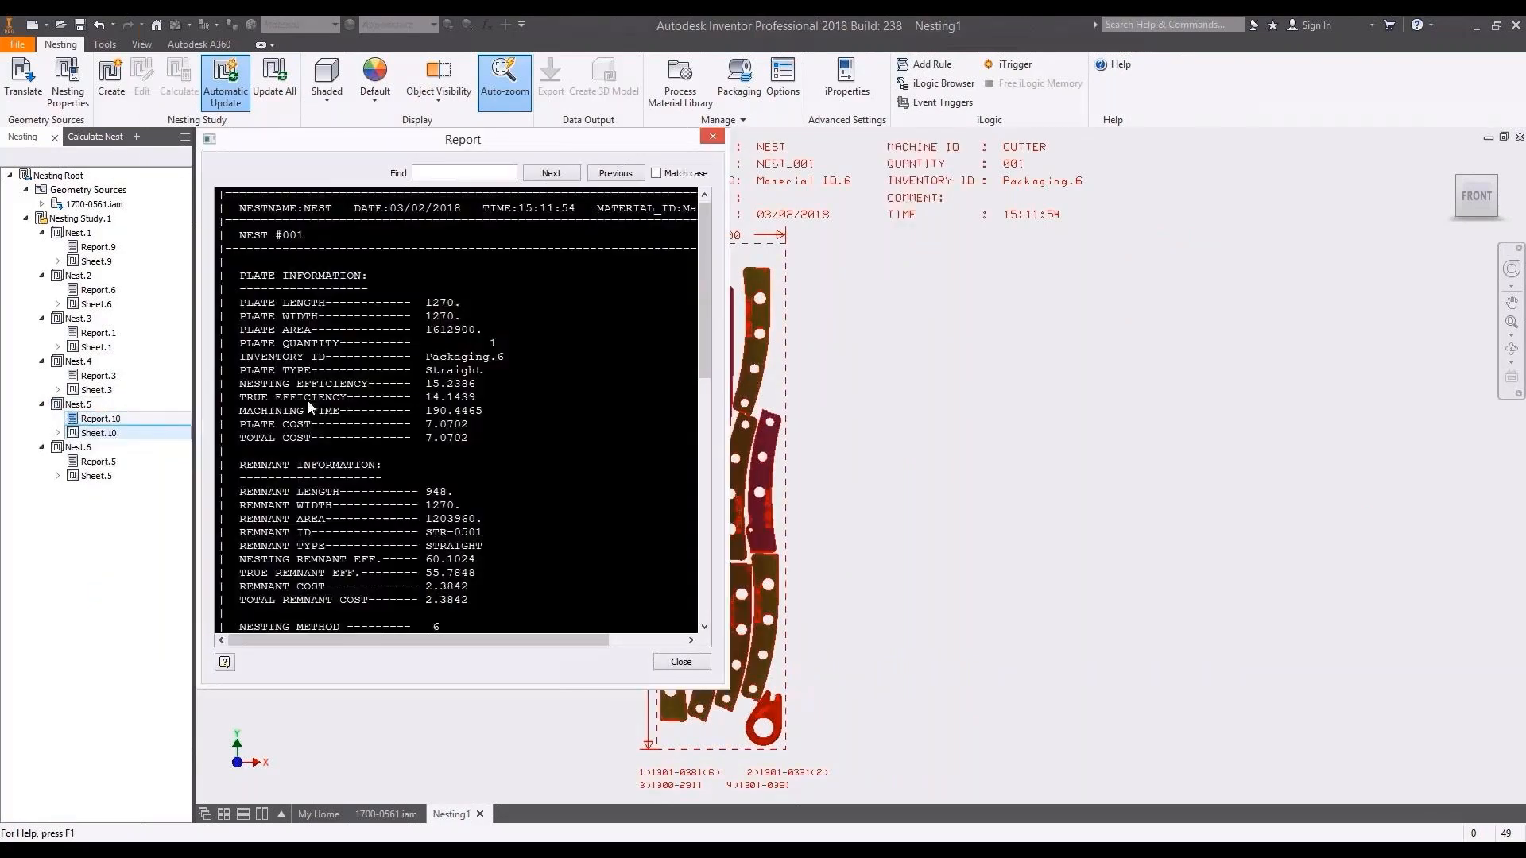
{"action": "left_click_drag", "start_coordinate": [705, 334], "coordinate": [716, 610]}
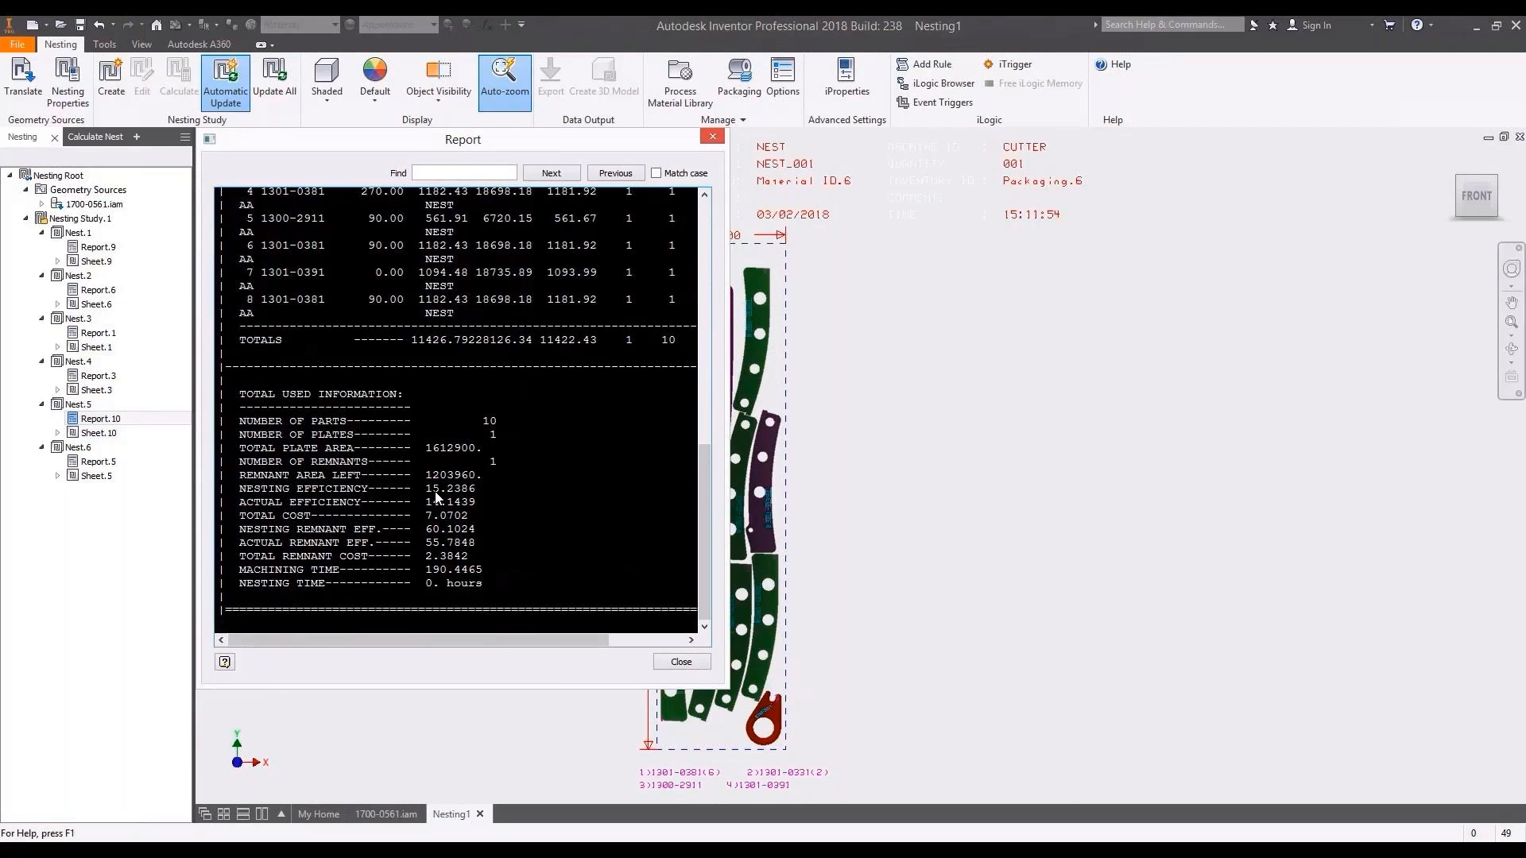
{"action": "left_click", "coordinate": [674, 661]}
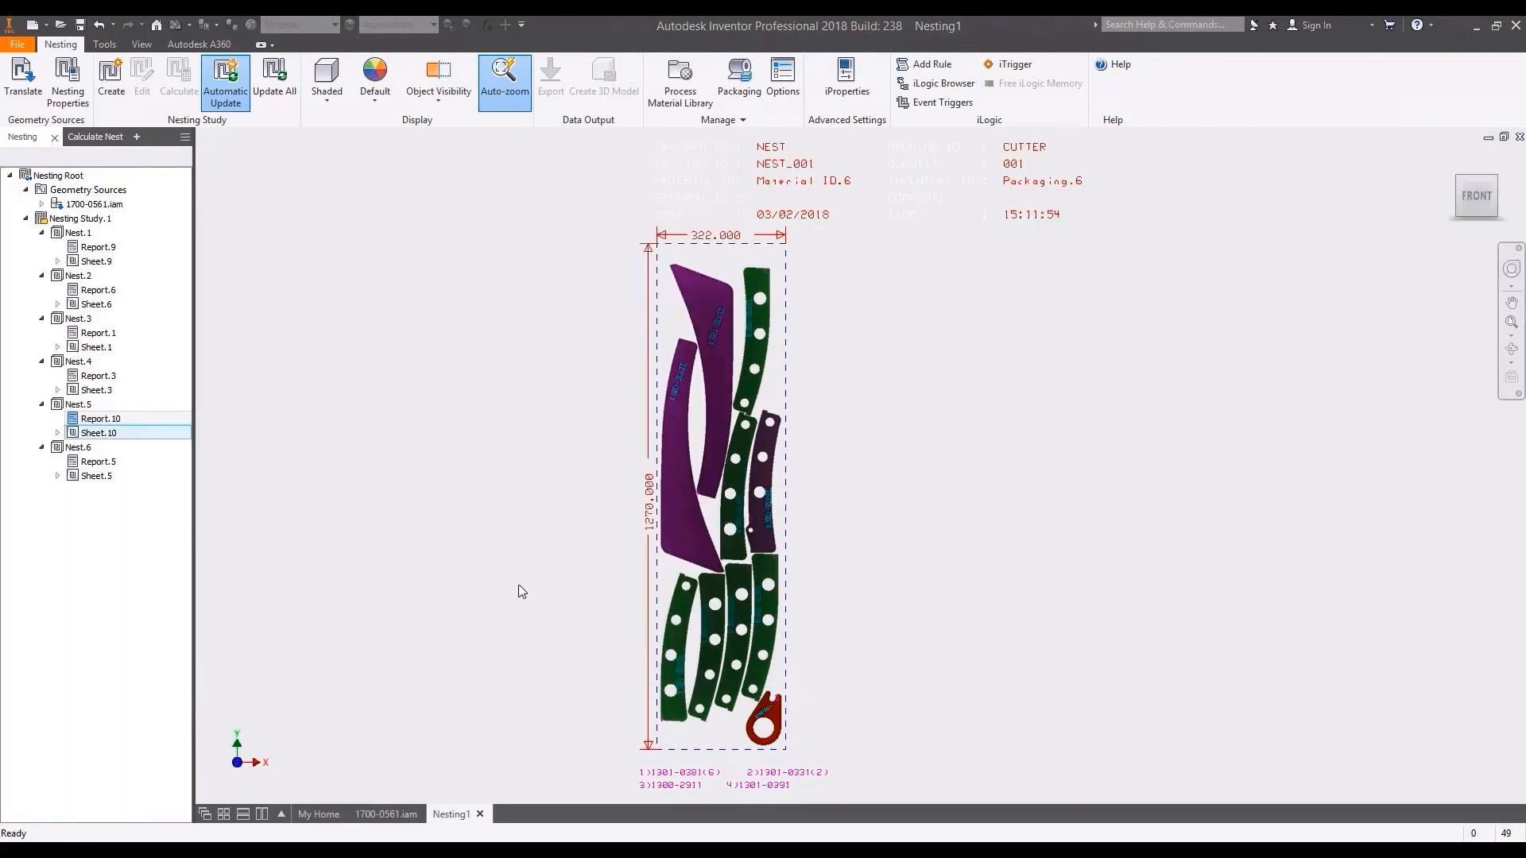
Switch to the 1700-0561.iam assembly and open rib 1301-0381:1 of subassembly 1100-4371:1 for in-place editing.
{"action": "left_click", "coordinate": [387, 814]}
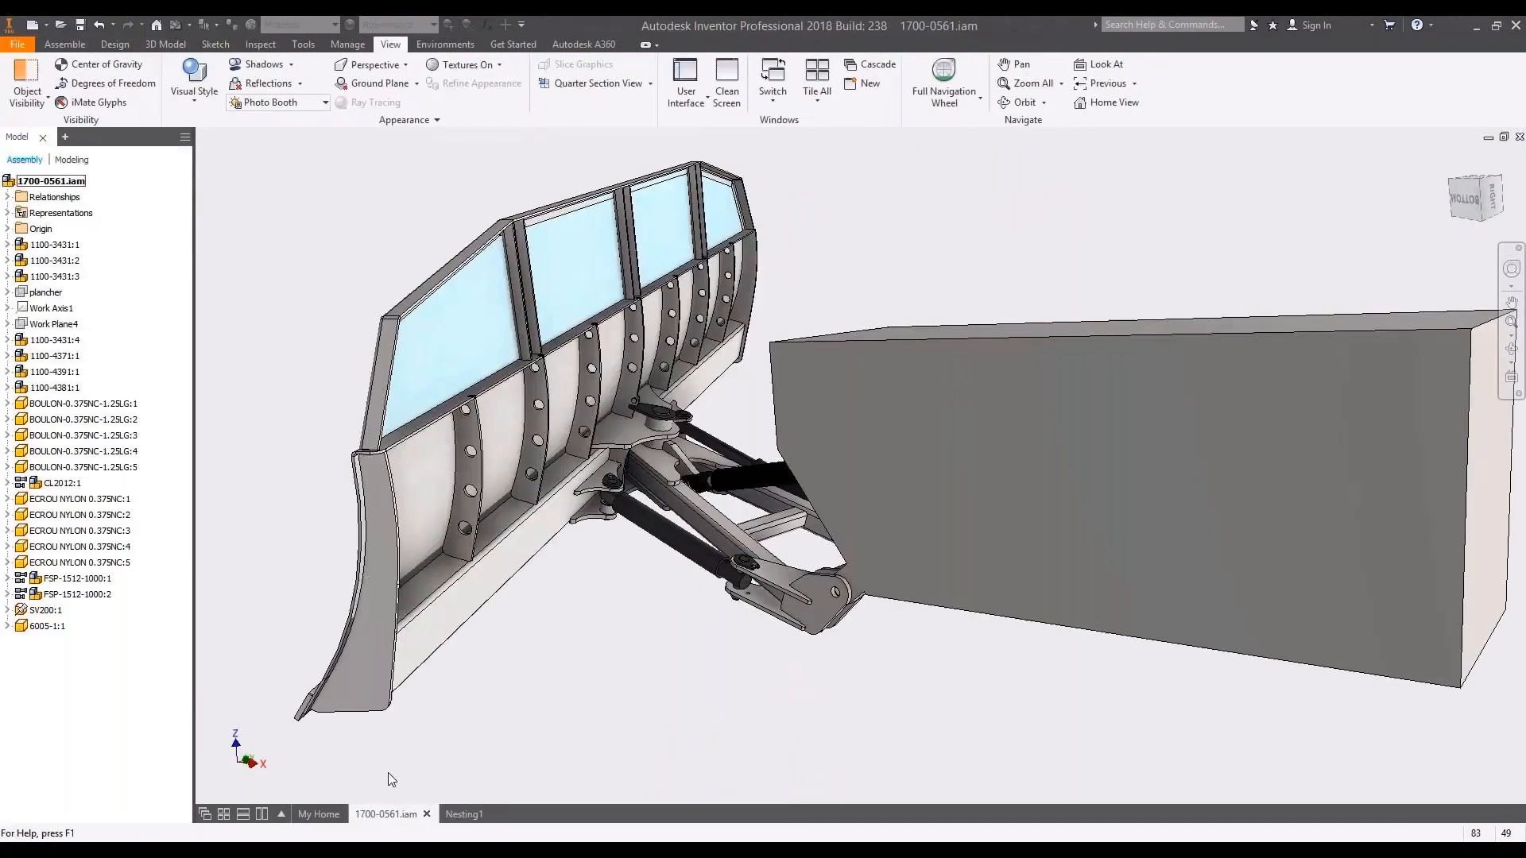
{"action": "double_click", "coordinate": [478, 471]}
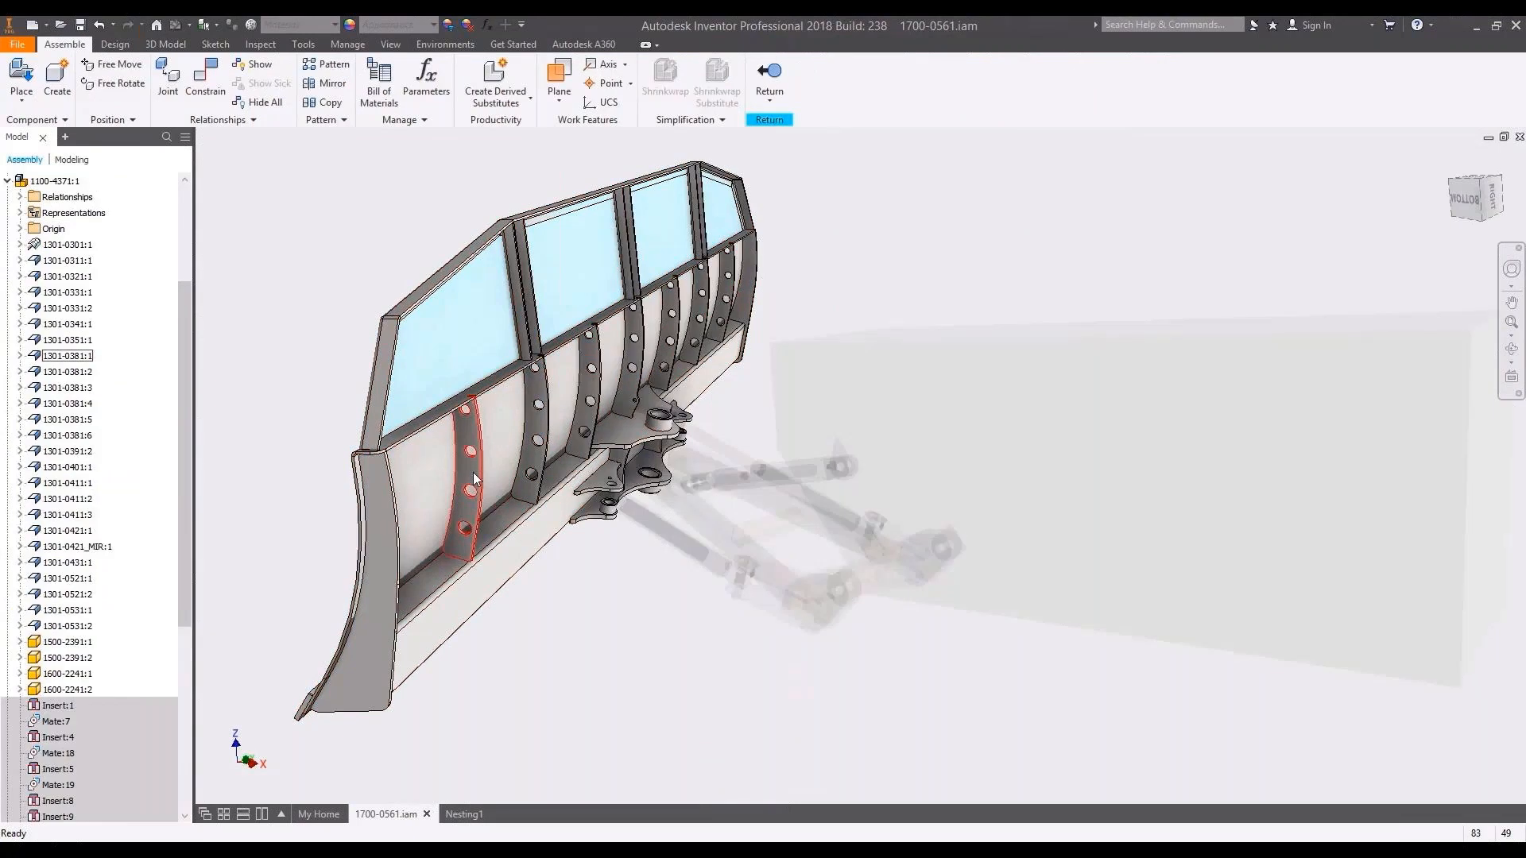
{"action": "double_click", "coordinate": [473, 474]}
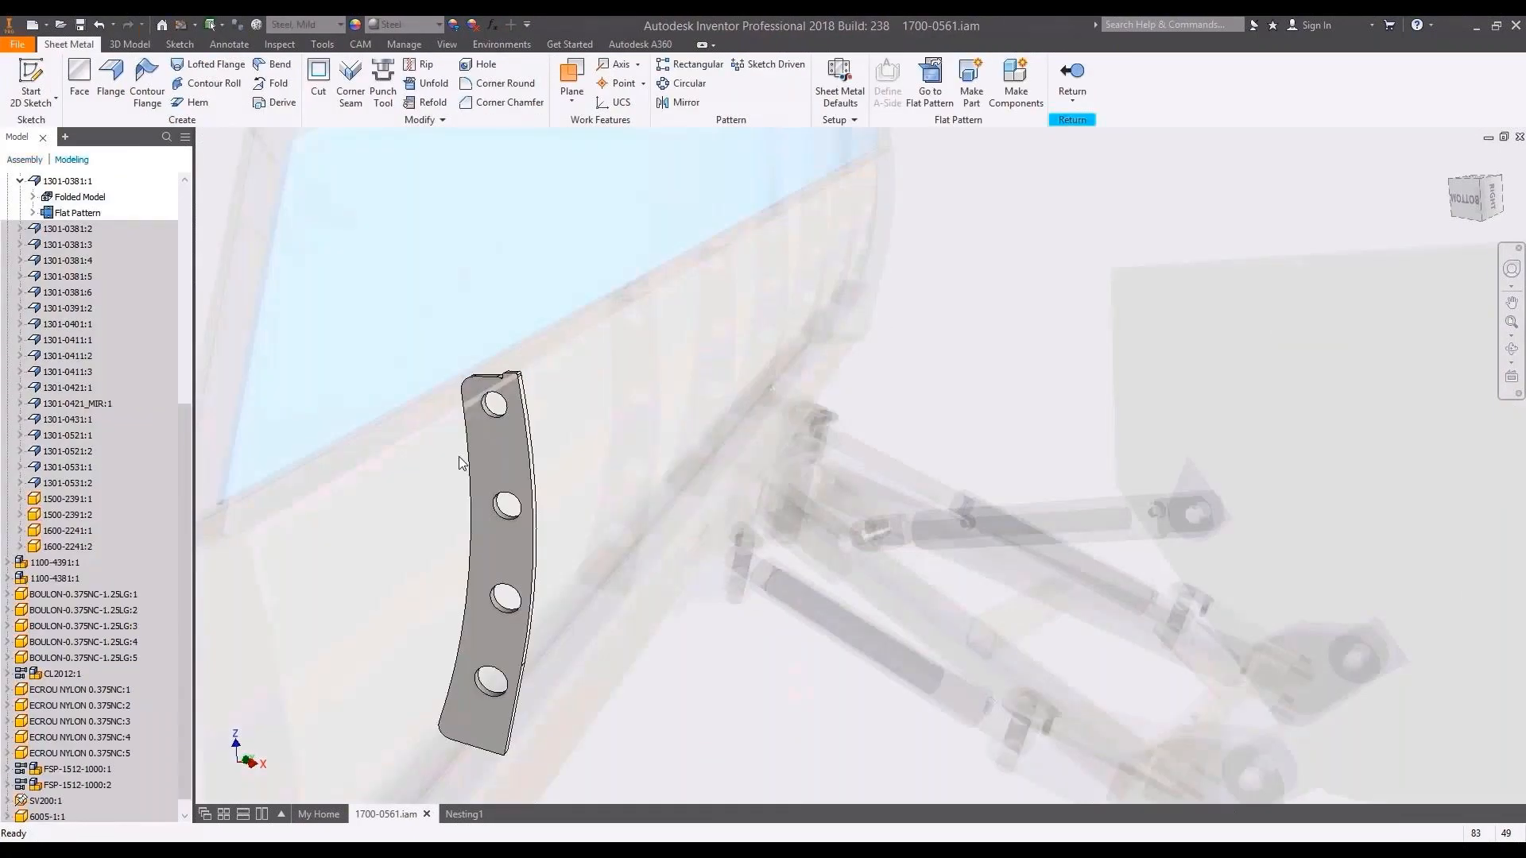
{"action": "middle_click_drag", "start_coordinate": [459, 464], "coordinate": [537, 391]}
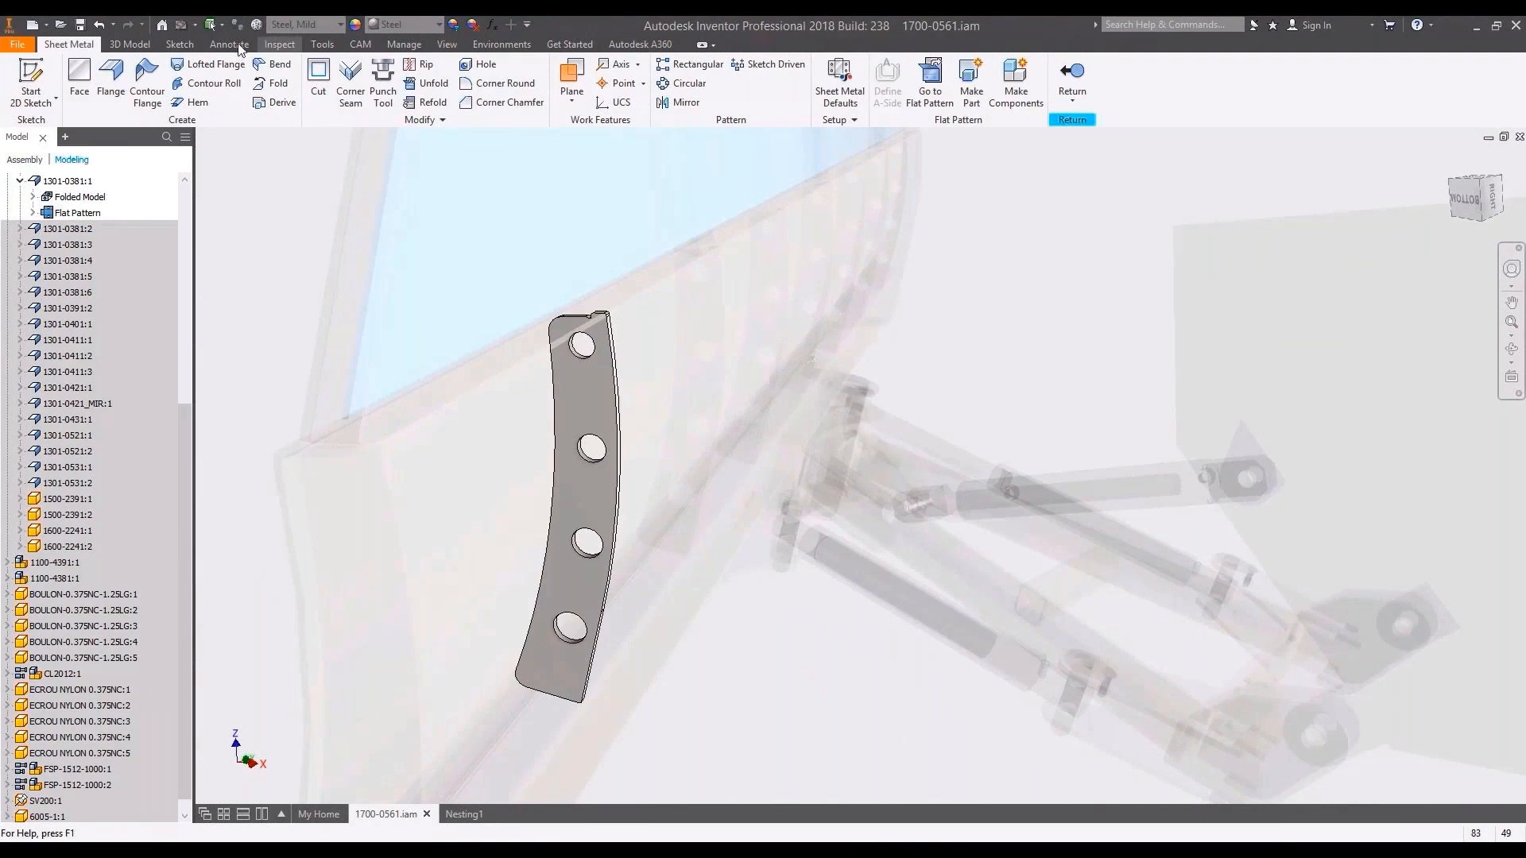
Remove the four holes from rib 1301-0381 using Delete Face with Heal enabled, and return to the subassembly.
{"action": "left_click", "coordinate": [131, 45]}
{"action": "left_click", "coordinate": [552, 101]}
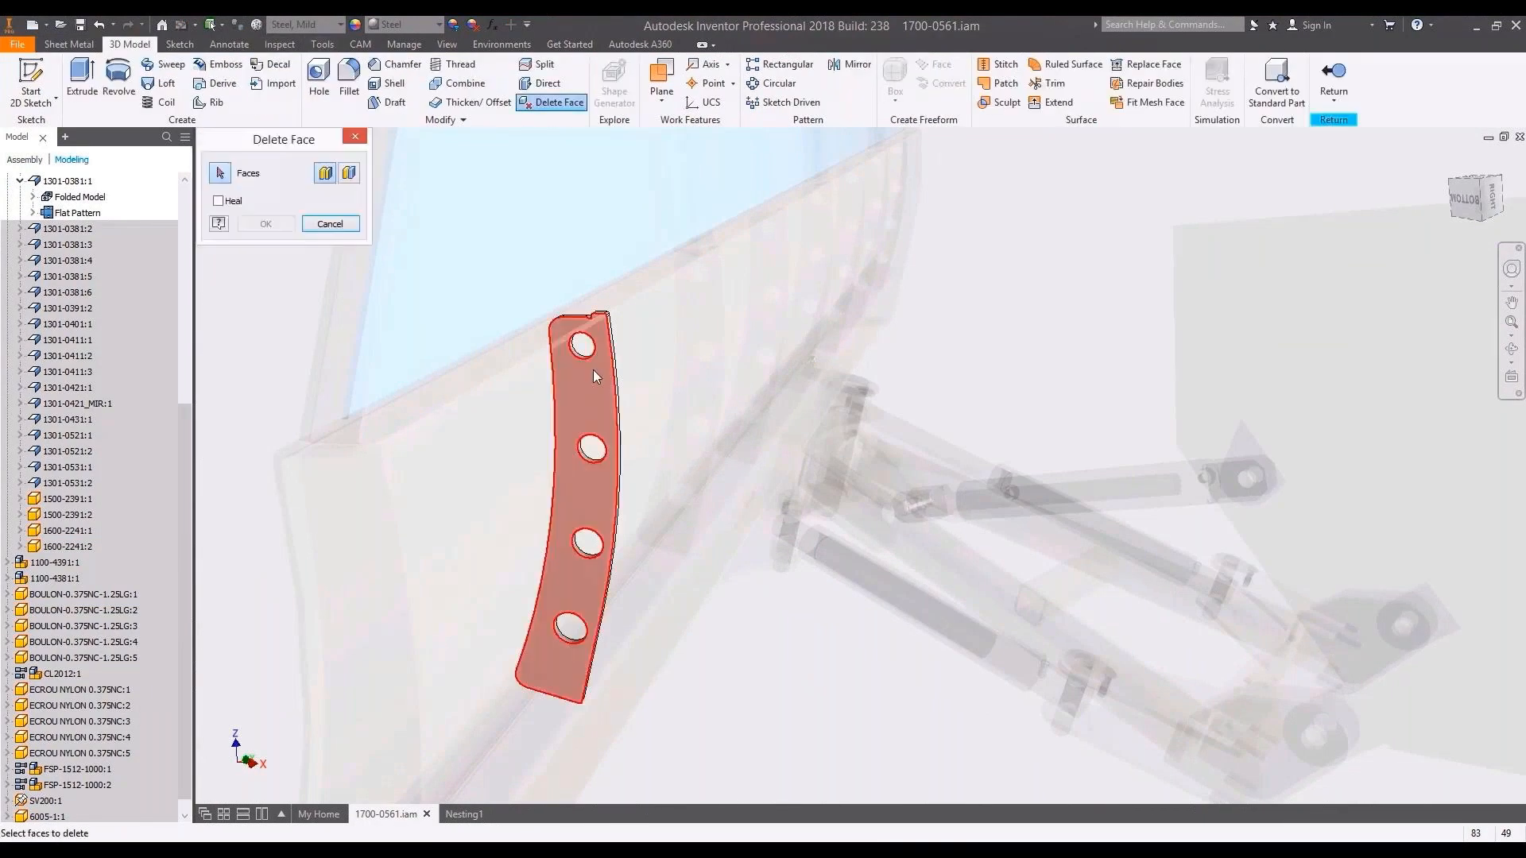
{"action": "scroll", "coordinate": [593, 369], "scroll_direction": "up", "scroll_amount": 5}
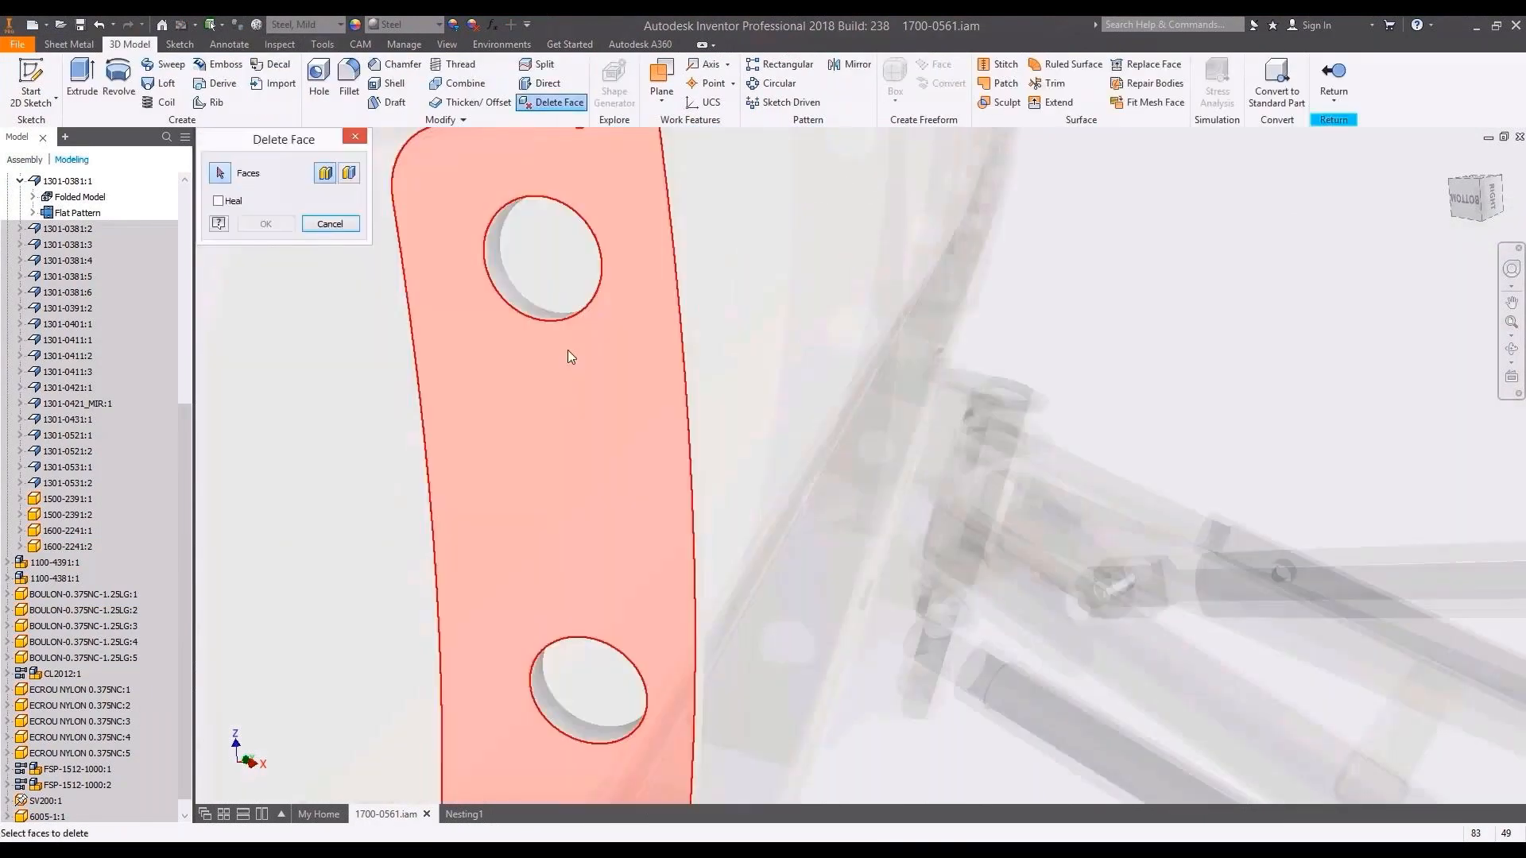
{"action": "left_click", "coordinate": [568, 350]}
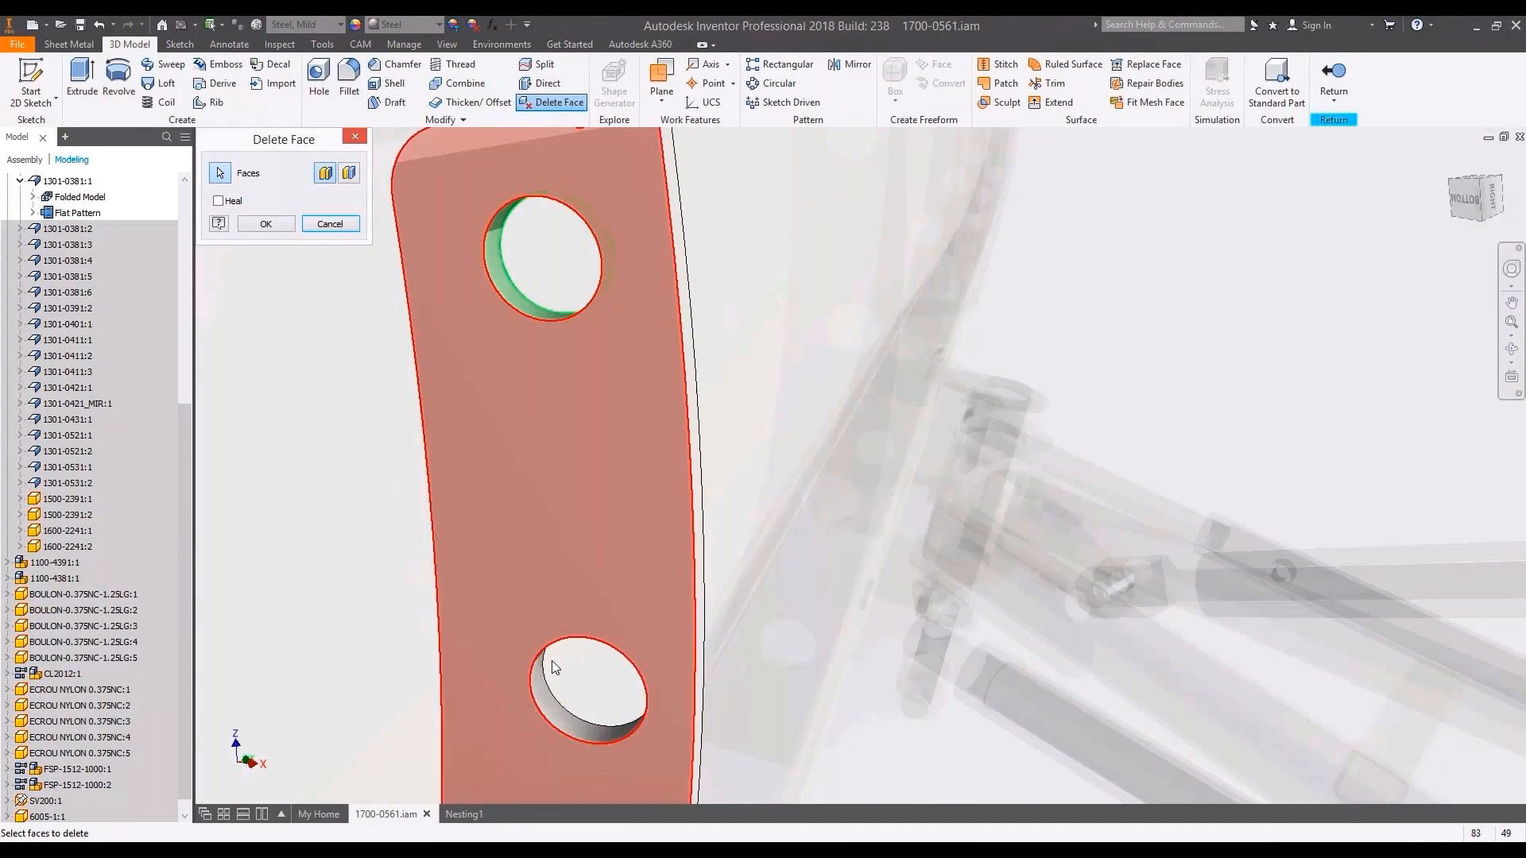
{"action": "left_click", "coordinate": [552, 663]}
{"action": "middle_click_drag", "start_coordinate": [598, 685], "coordinate": [643, 193]}
{"action": "left_click", "coordinate": [604, 588]}
{"action": "middle_click_drag", "start_coordinate": [560, 644], "coordinate": [491, 465]}
{"action": "left_click", "coordinate": [218, 200]}
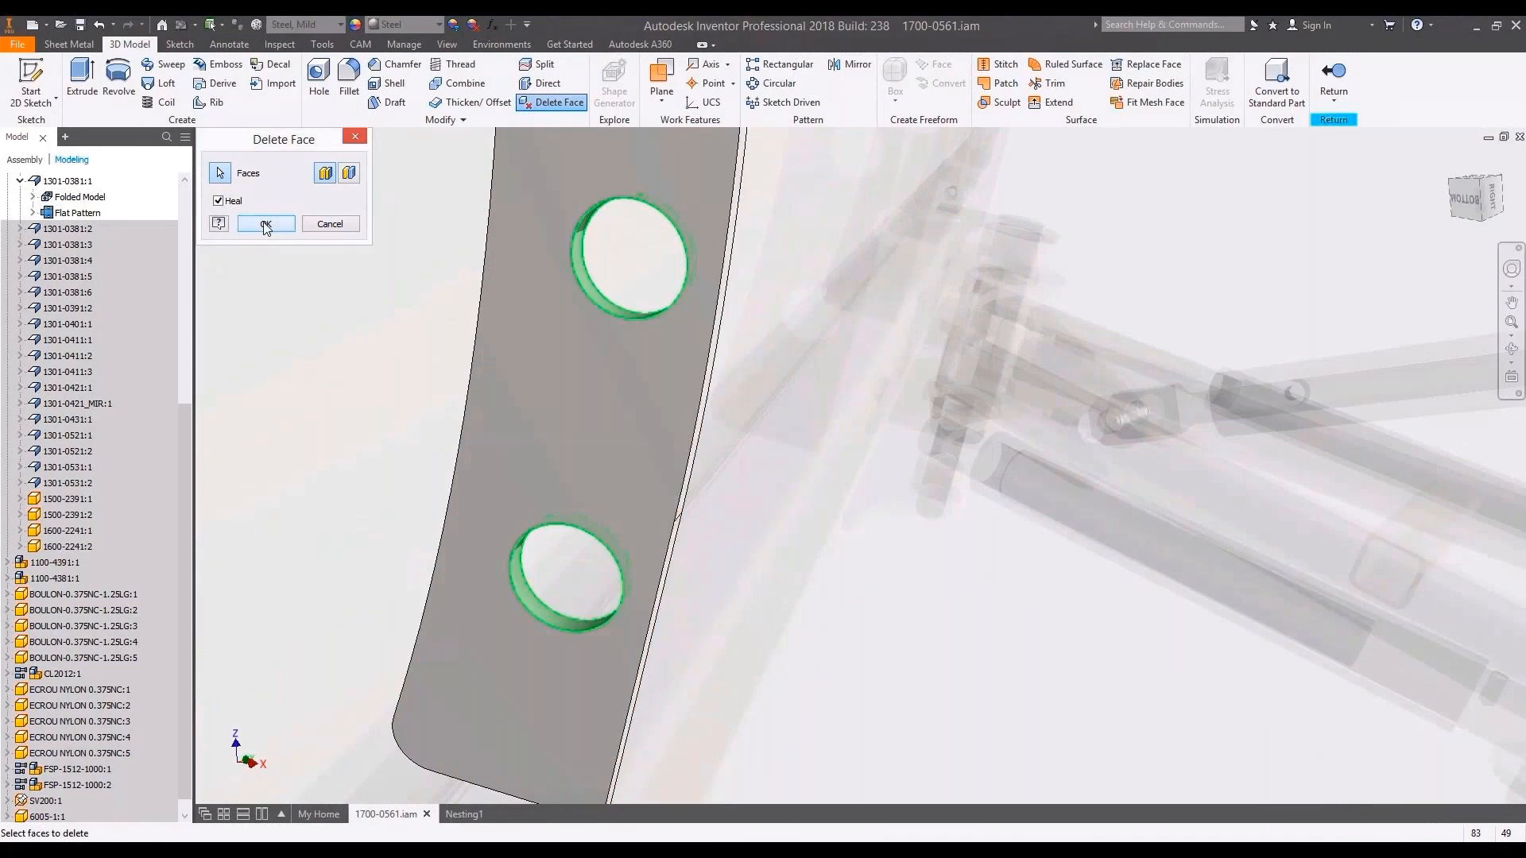
{"action": "left_click", "coordinate": [266, 224]}
{"action": "scroll", "coordinate": [463, 367], "scroll_direction": "down", "scroll_amount": 5}
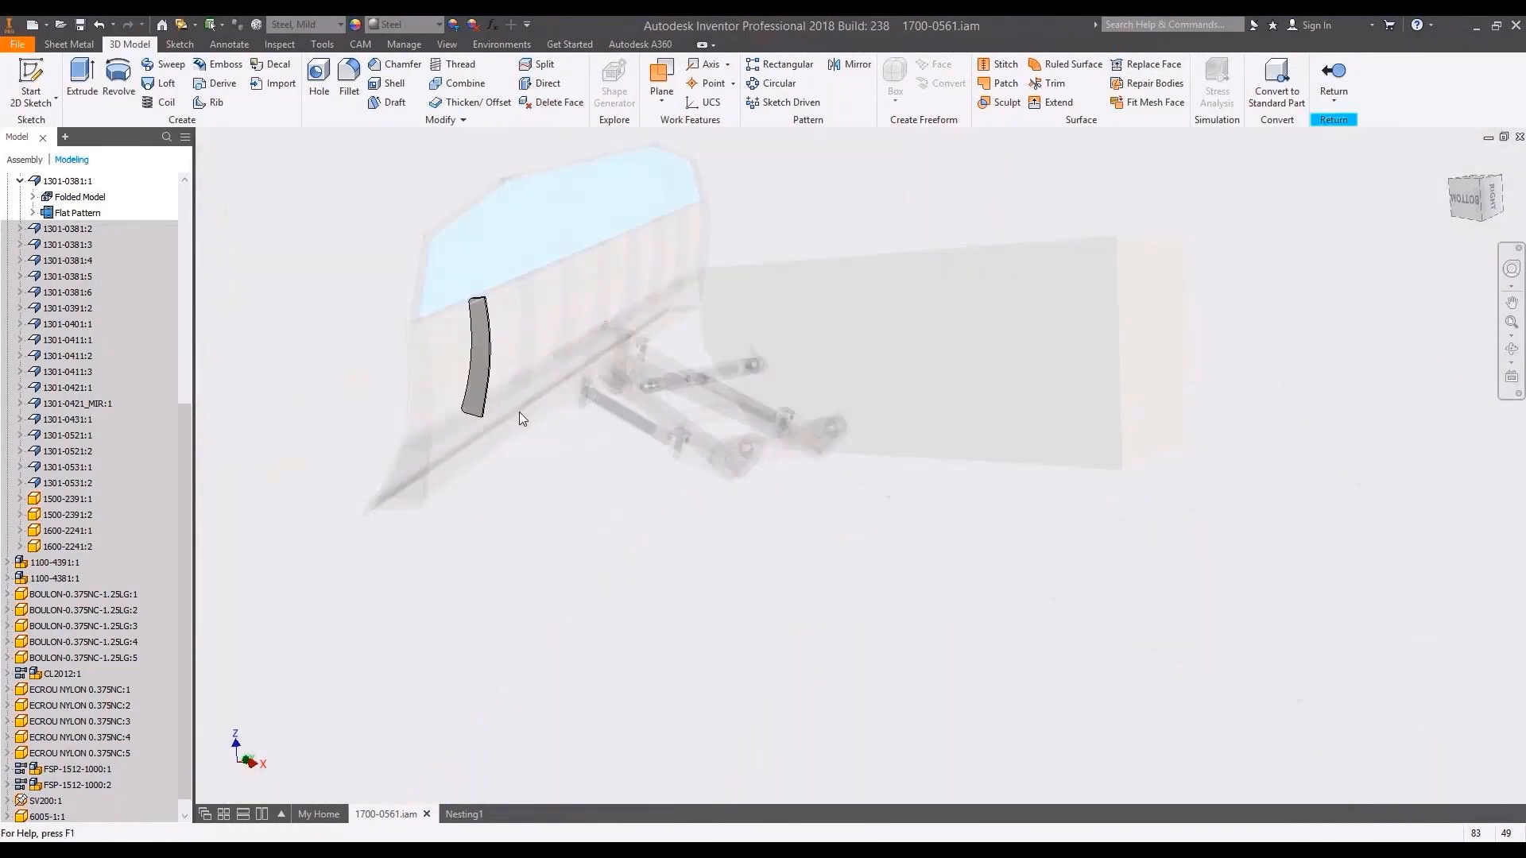
{"action": "scroll", "coordinate": [522, 419], "scroll_direction": "up", "scroll_amount": 3}
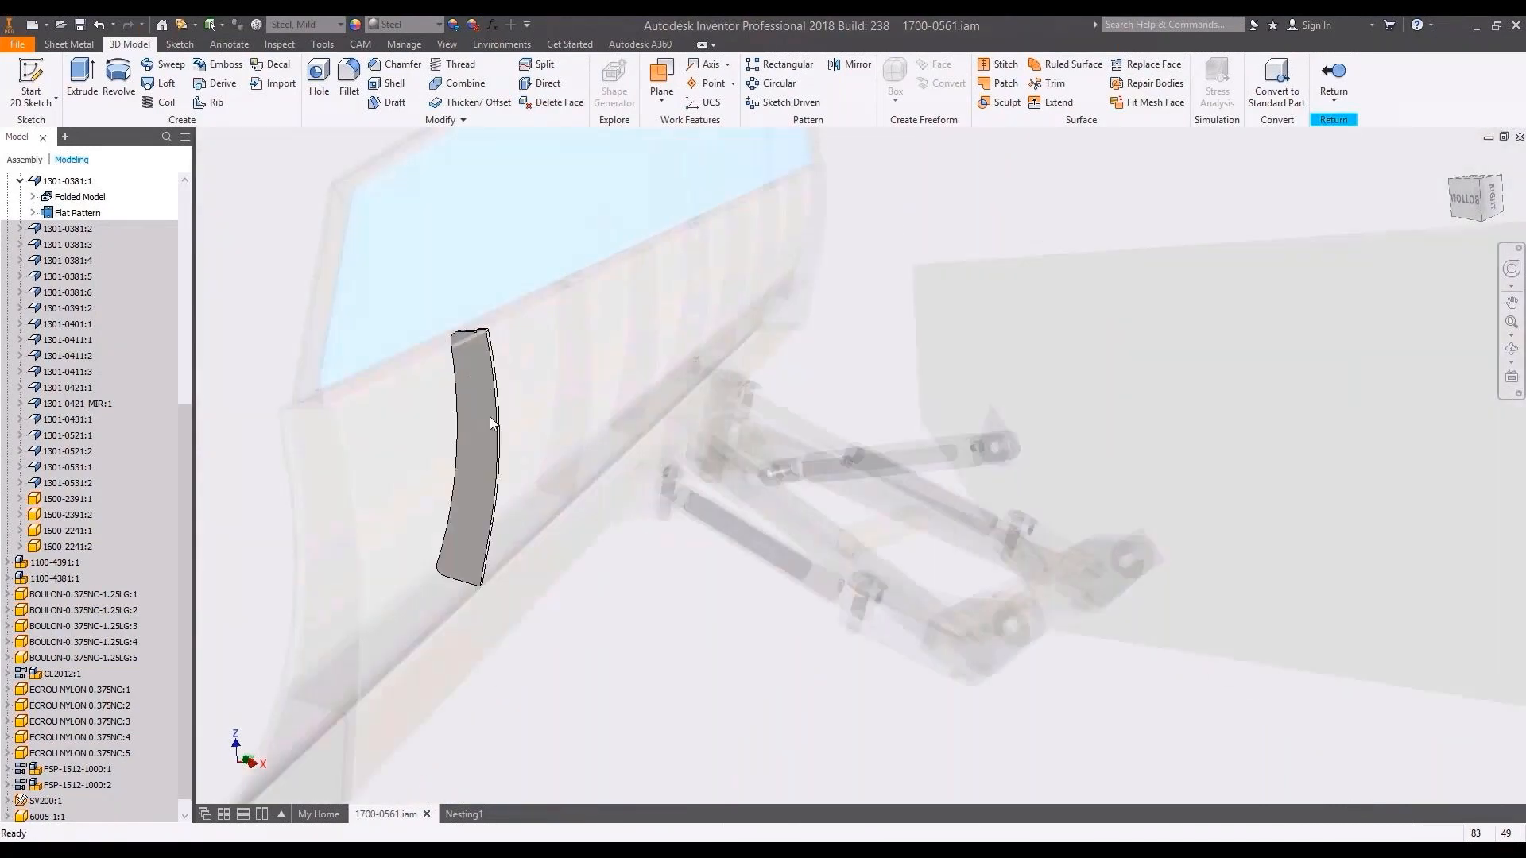
{"action": "right_click", "coordinate": [267, 179]}
{"action": "left_click", "coordinate": [270, 227]}
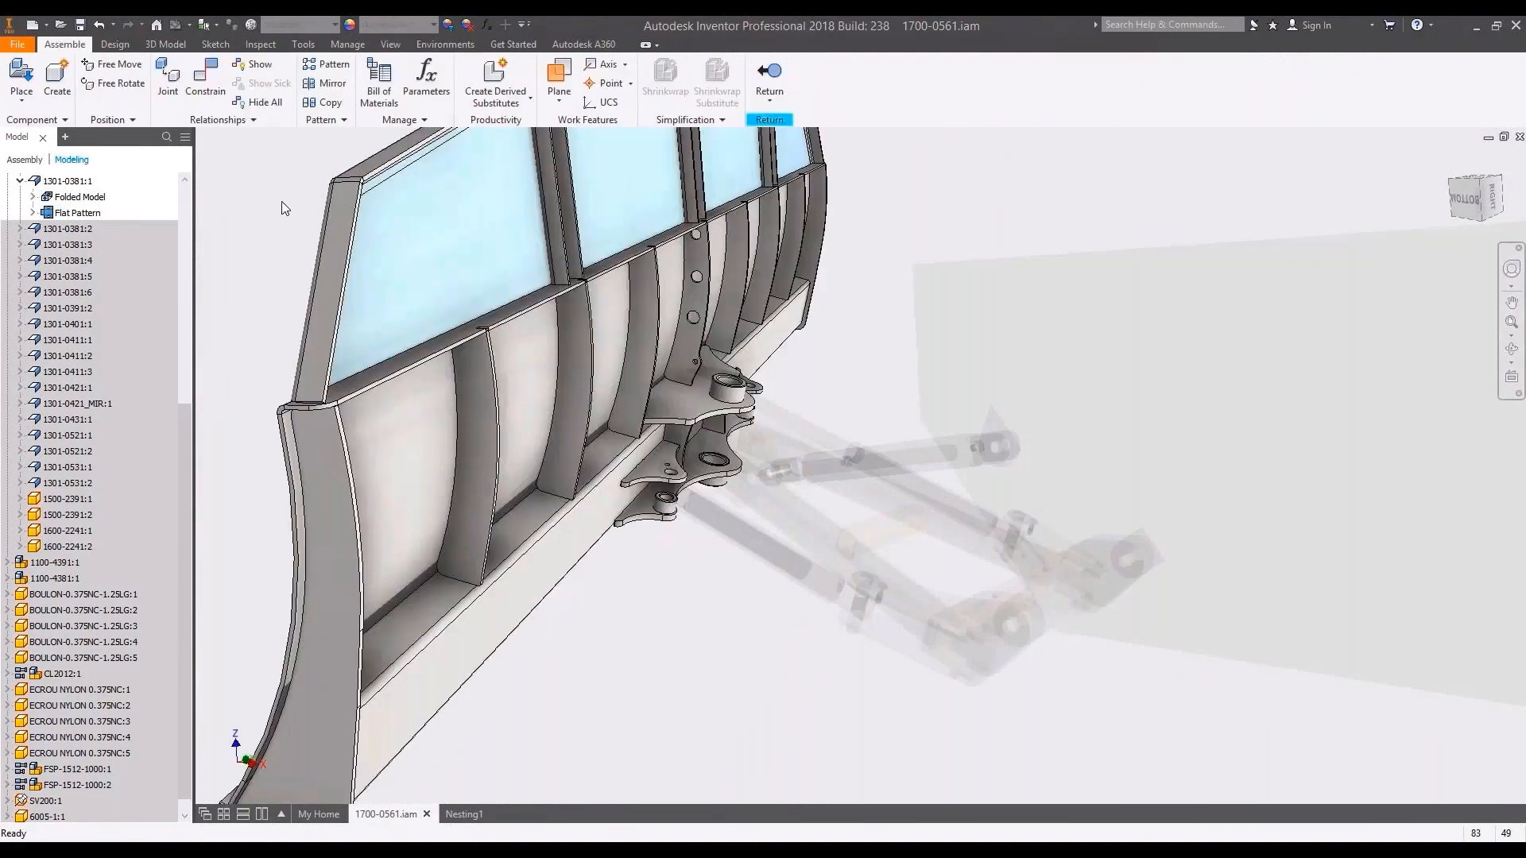
Edit rib 1301-0391:2 in place and remove its three large holes using Delete Face with Heal enabled.
{"action": "double_click", "coordinate": [693, 304]}
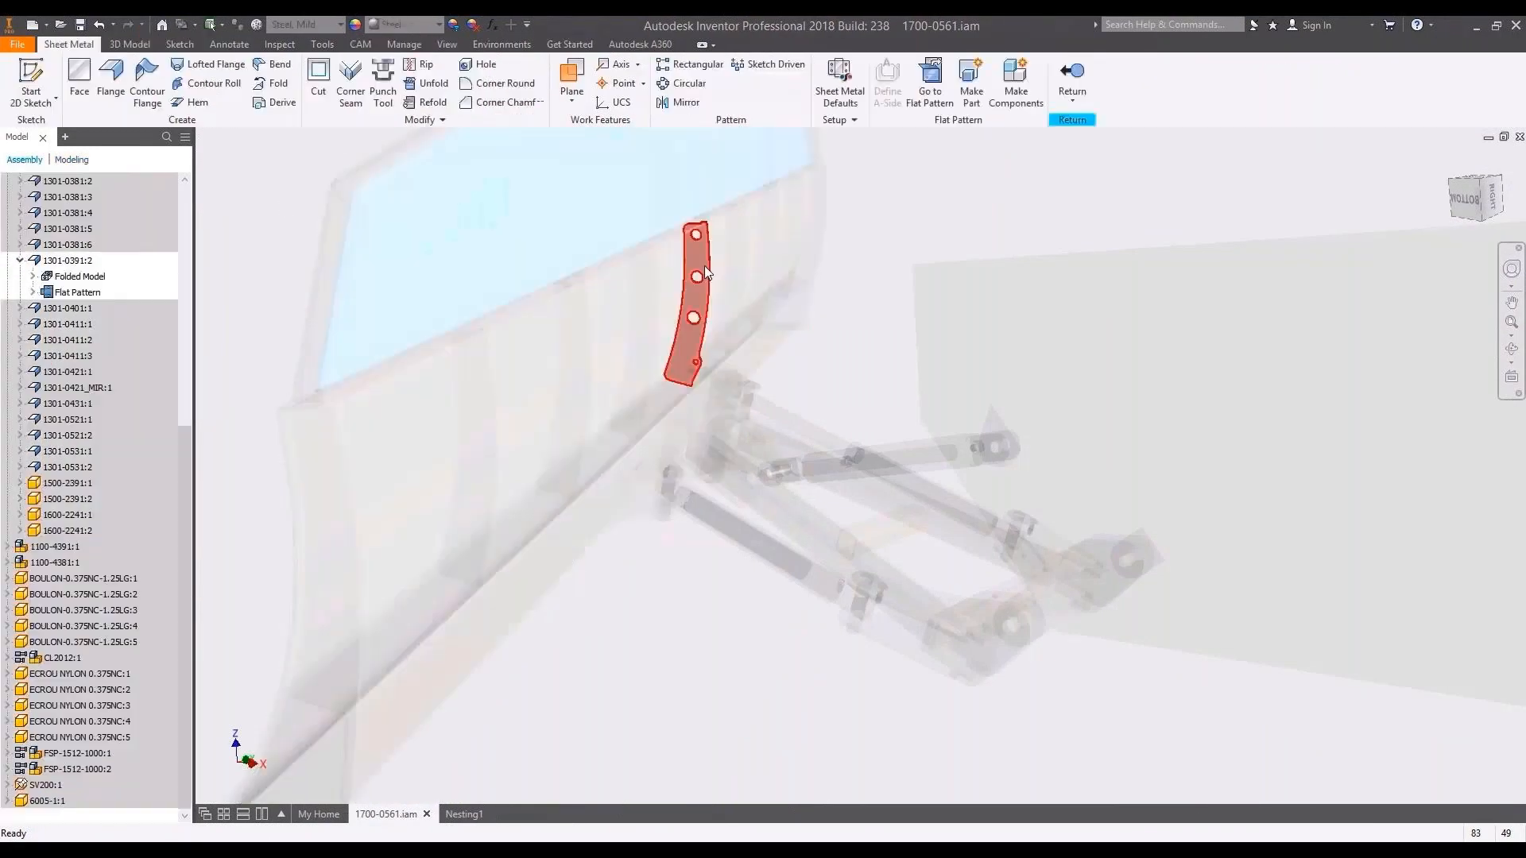
{"action": "scroll", "coordinate": [704, 265], "scroll_direction": "up", "scroll_amount": 3}
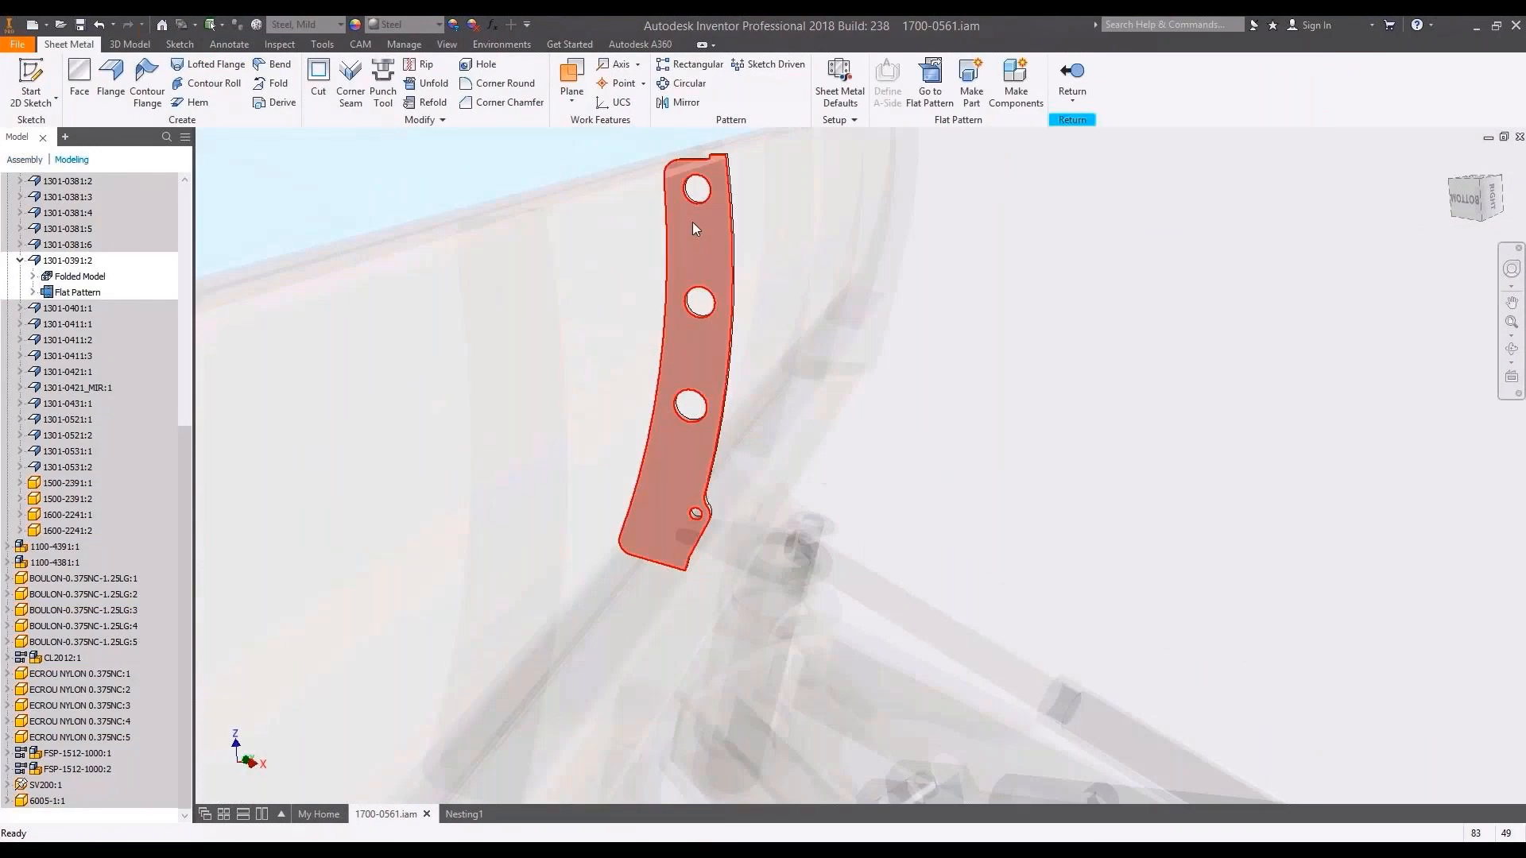
{"action": "scroll", "coordinate": [691, 312], "scroll_direction": "up", "scroll_amount": 2}
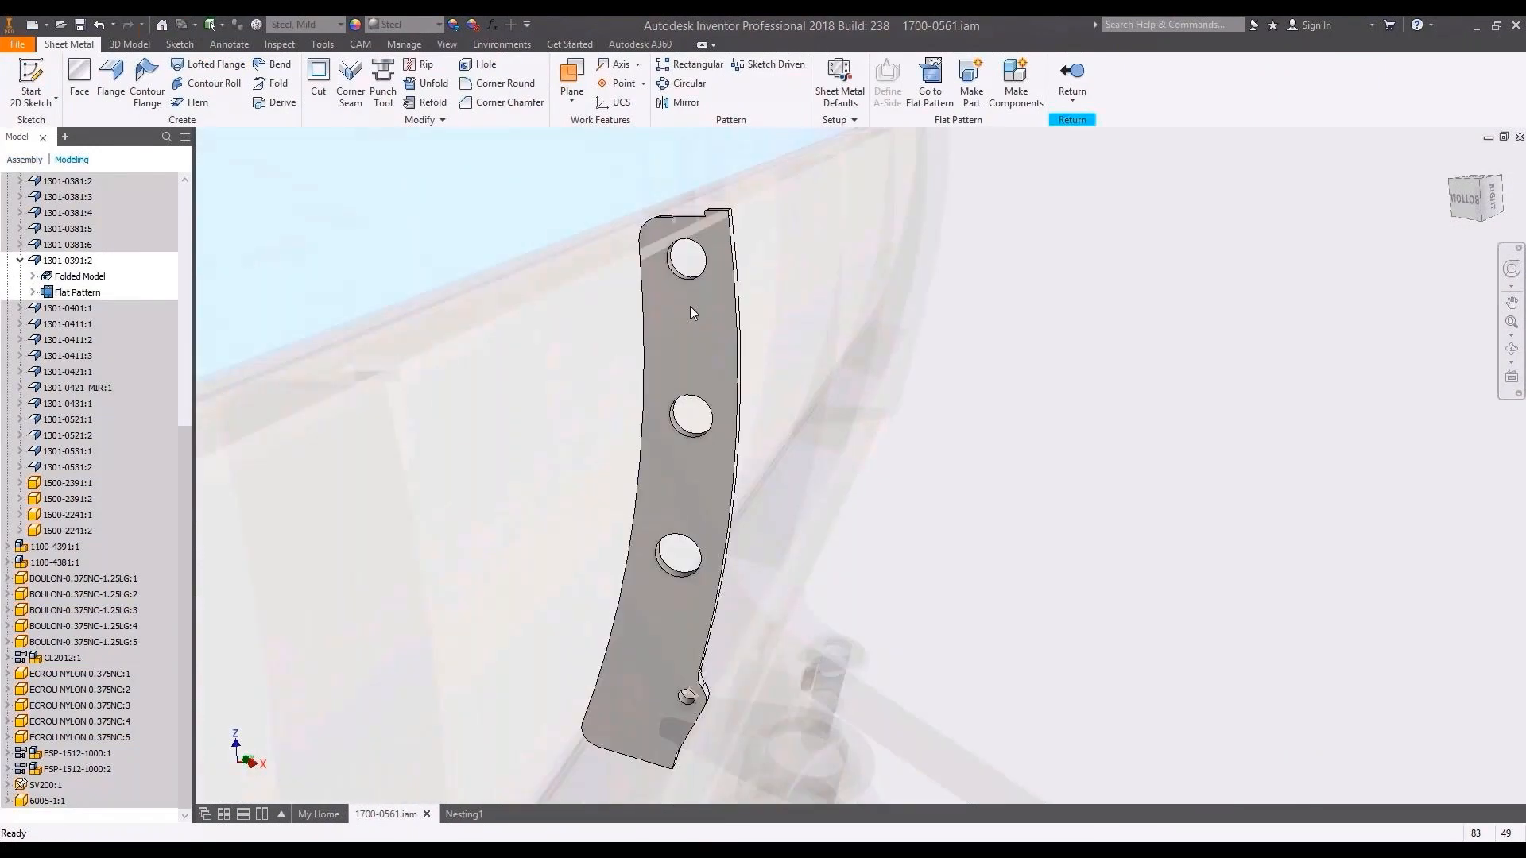
{"action": "left_click", "coordinate": [133, 46]}
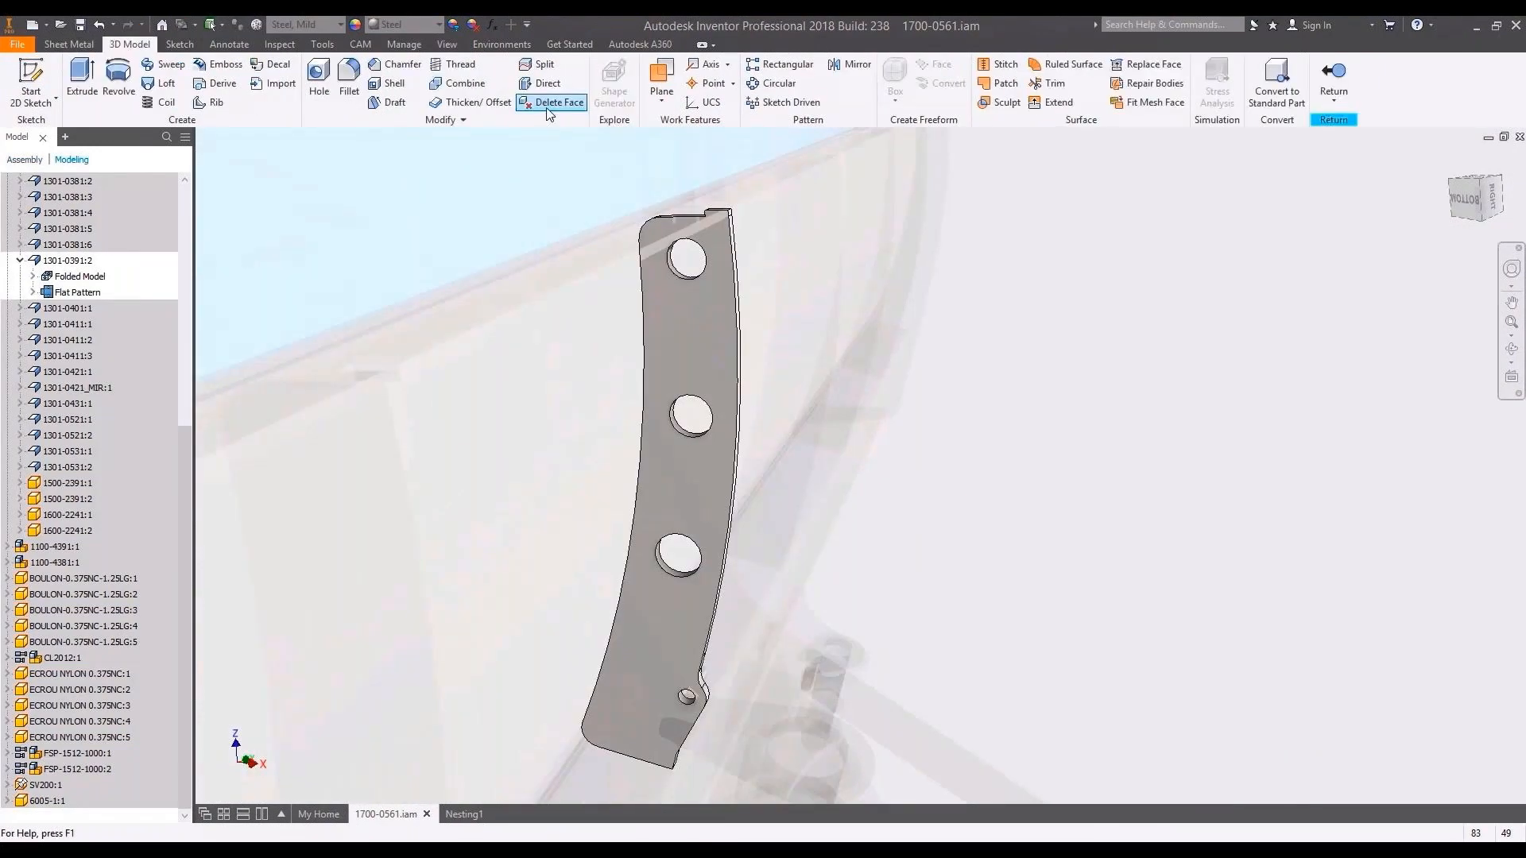
{"action": "left_click", "coordinate": [550, 103]}
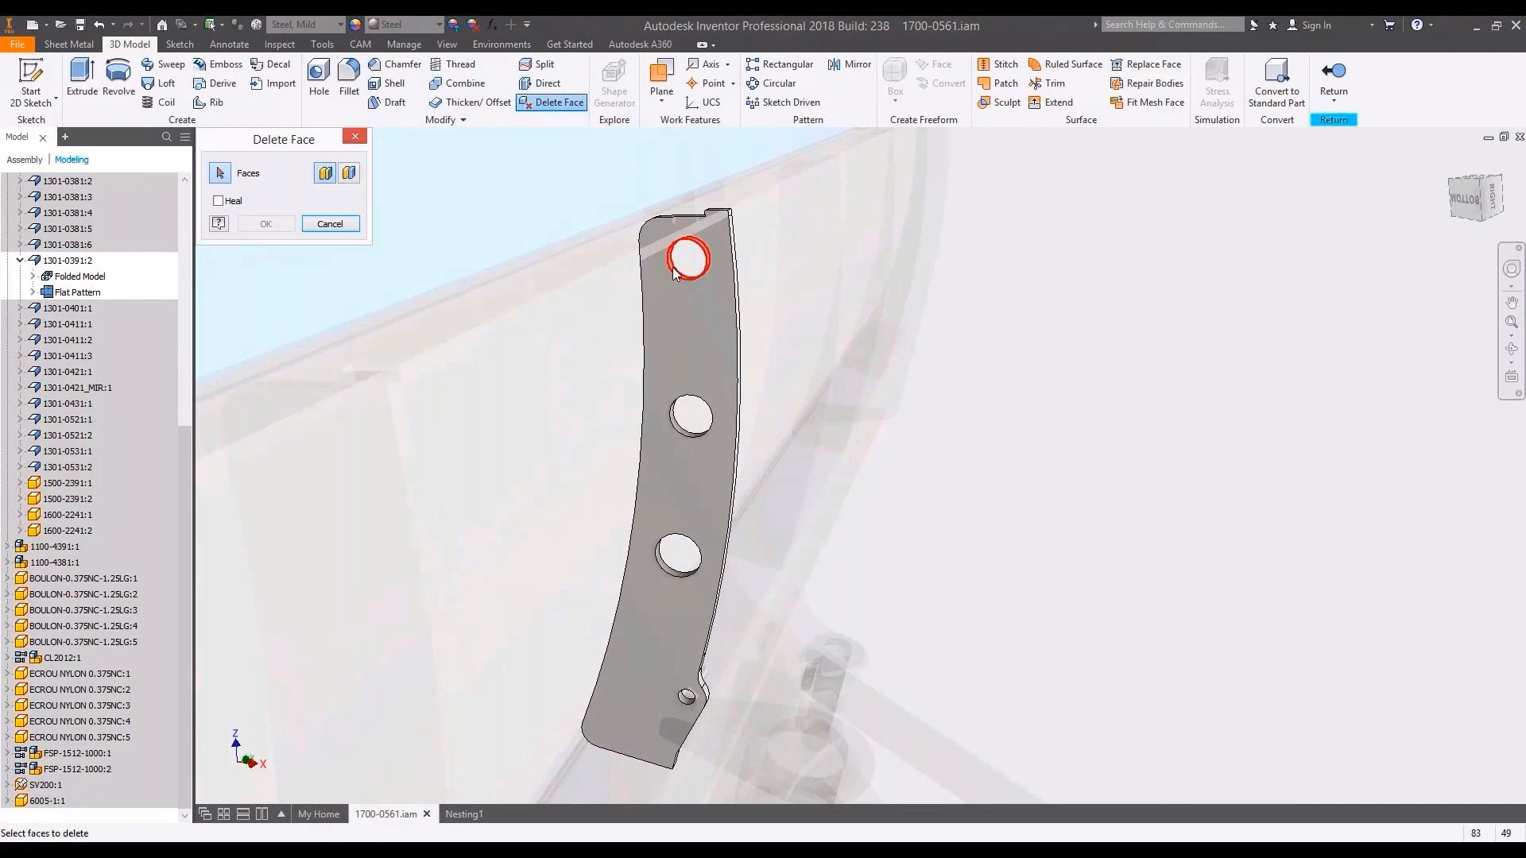
{"action": "left_click", "coordinate": [673, 272]}
{"action": "left_click", "coordinate": [217, 201]}
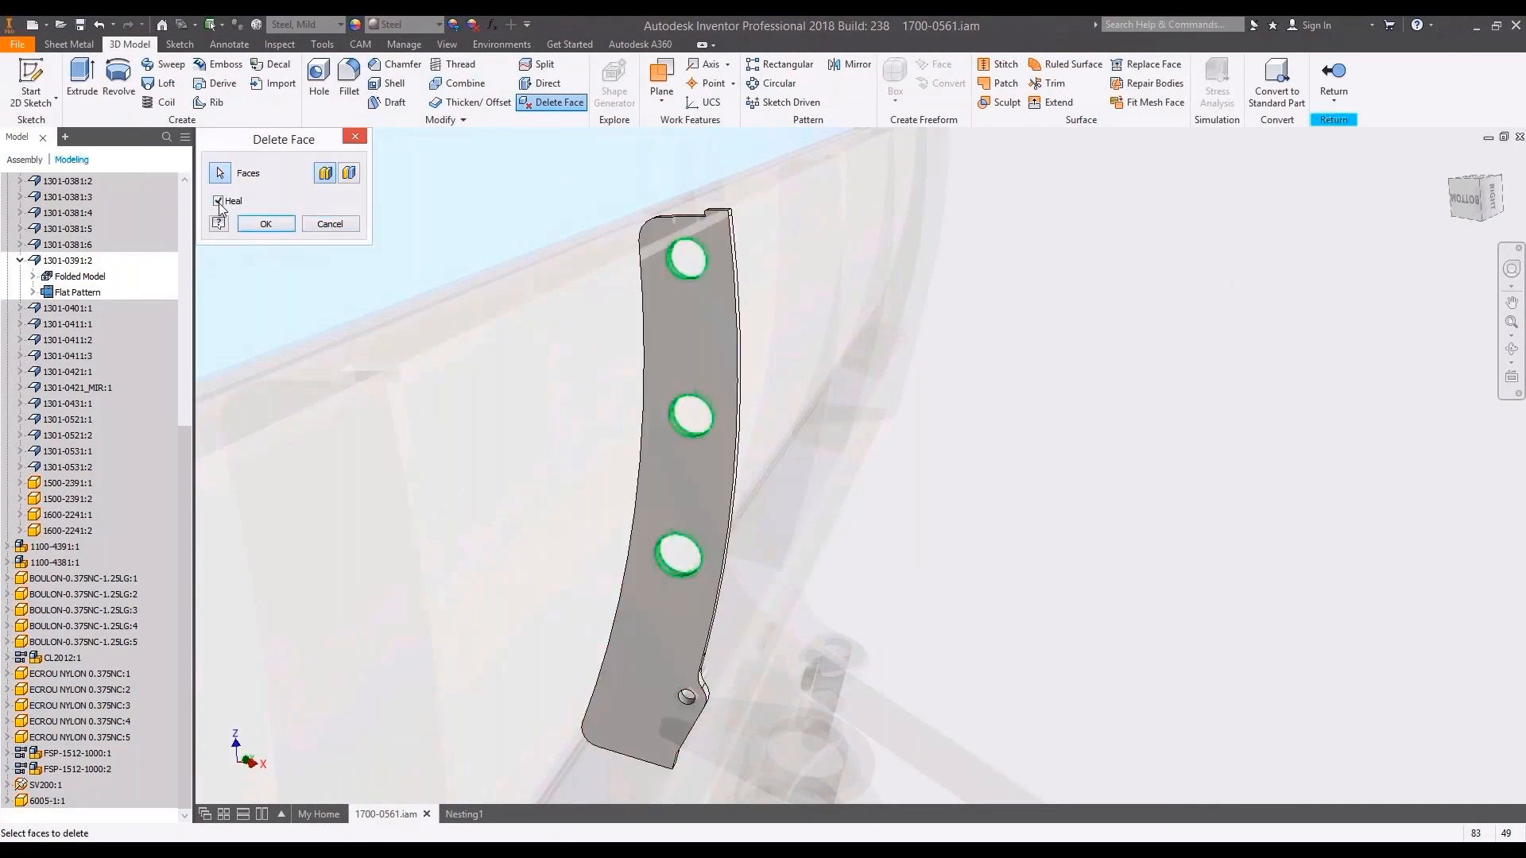
{"action": "left_click", "coordinate": [267, 228]}
Apply the face deletion on rib 1301-0391:2, return to the top-level assembly 1700-0561.iam and save it.
{"action": "right_click", "coordinate": [851, 330]}
{"action": "left_click", "coordinate": [953, 349]}
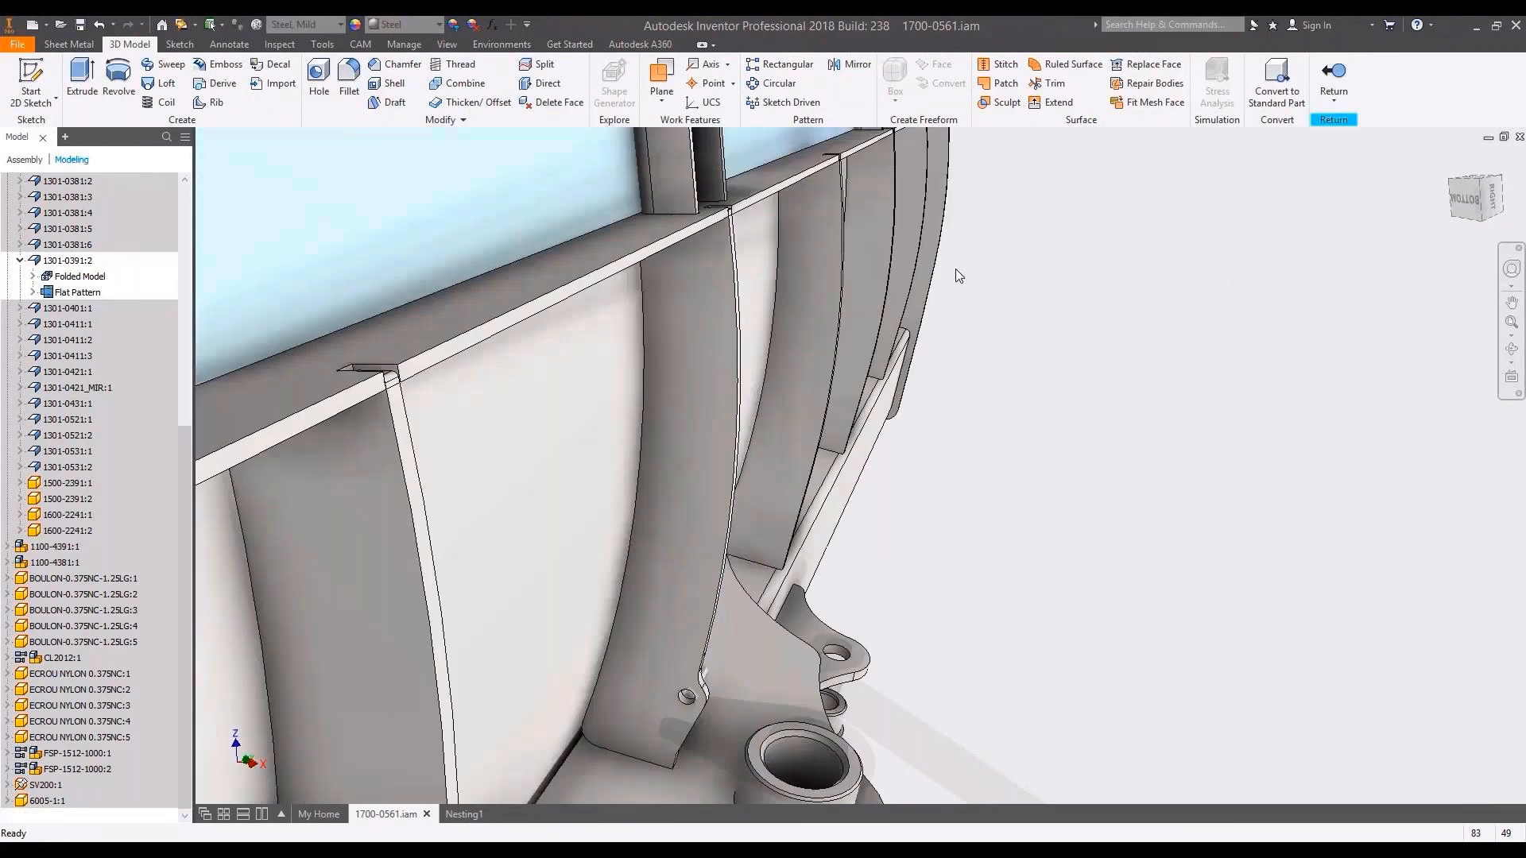
{"action": "right_click", "coordinate": [1020, 309]}
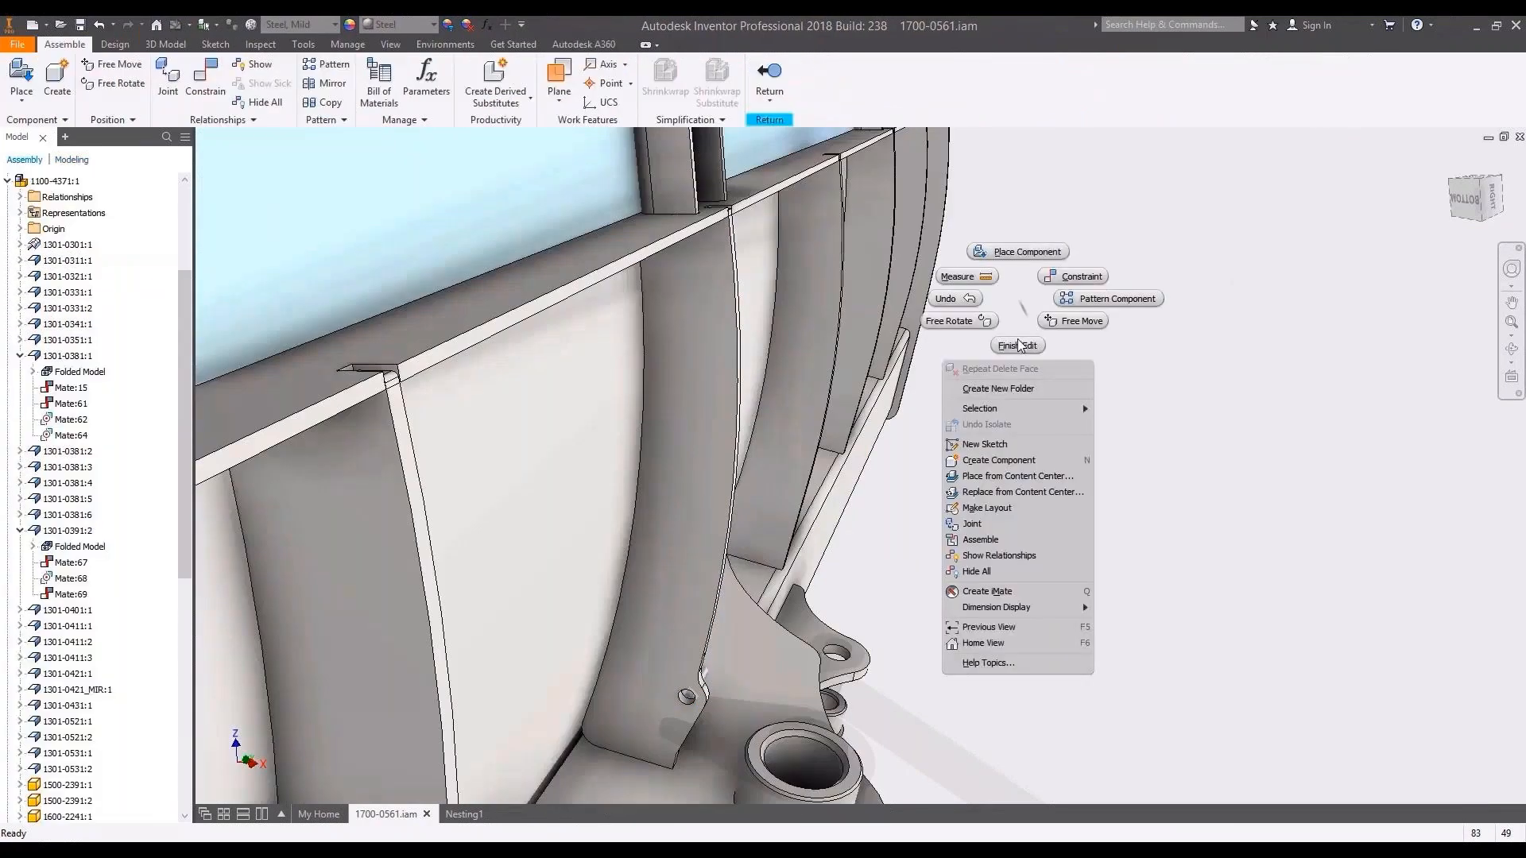
{"action": "left_click", "coordinate": [1018, 345]}
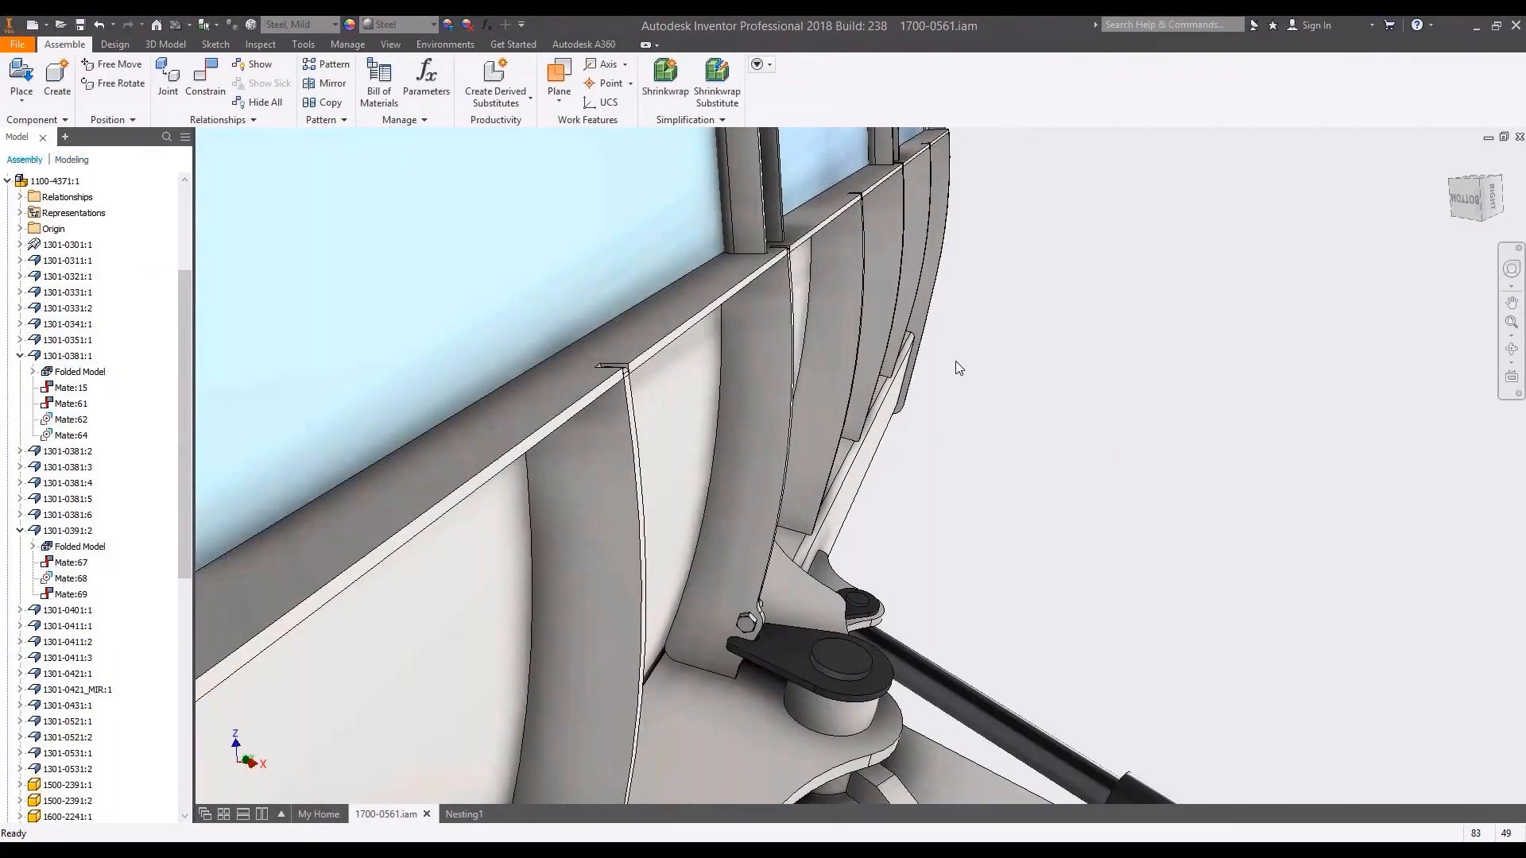
{"action": "scroll", "coordinate": [955, 360], "scroll_direction": "down", "scroll_amount": 5}
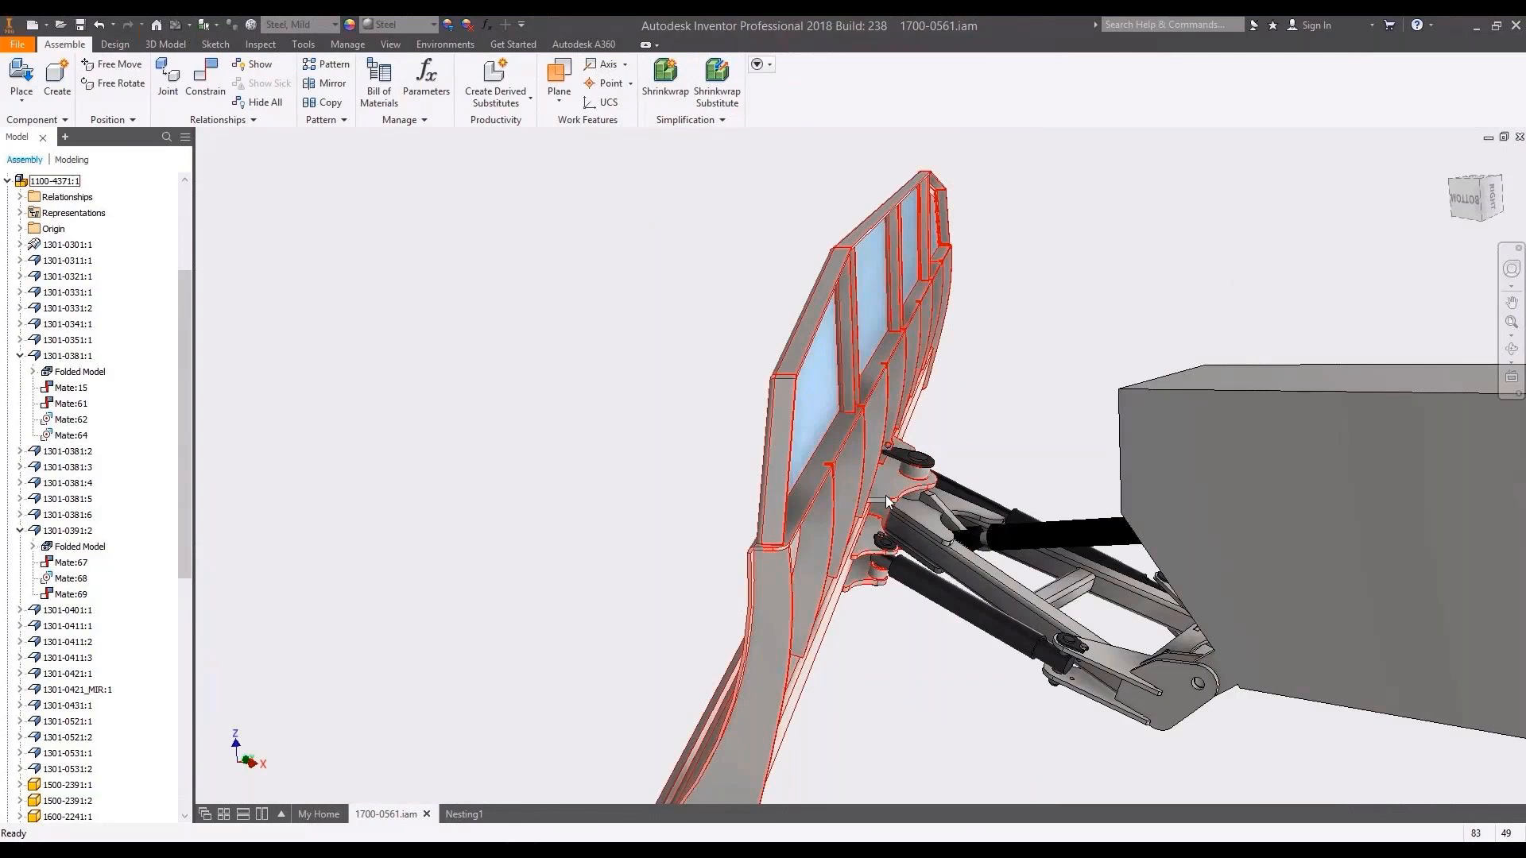
{"action": "key", "text": "F4"}
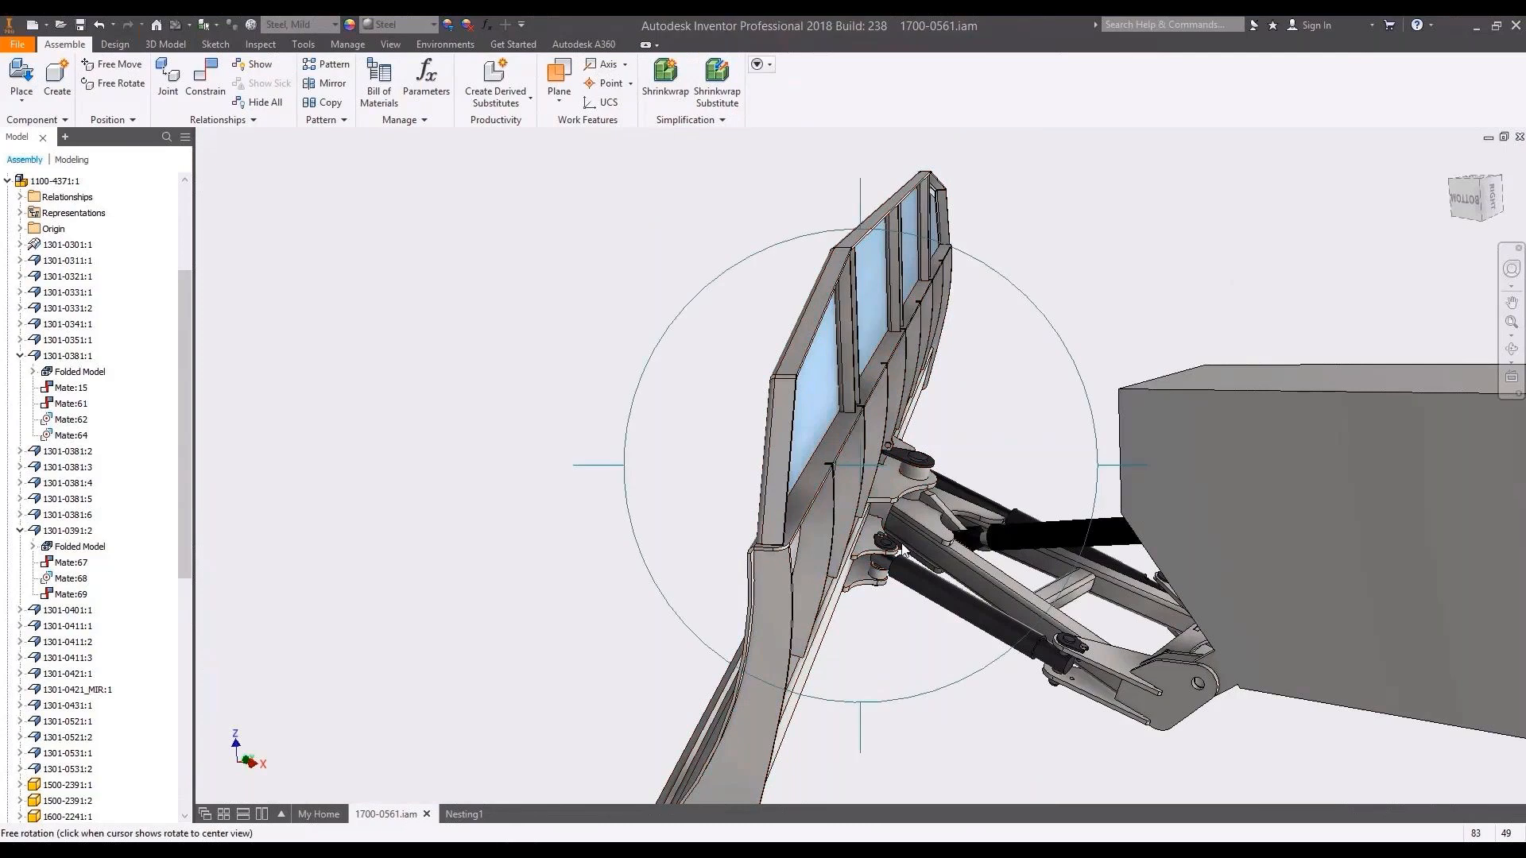
{"action": "left_click_drag", "start_coordinate": [904, 551], "coordinate": [872, 526]}
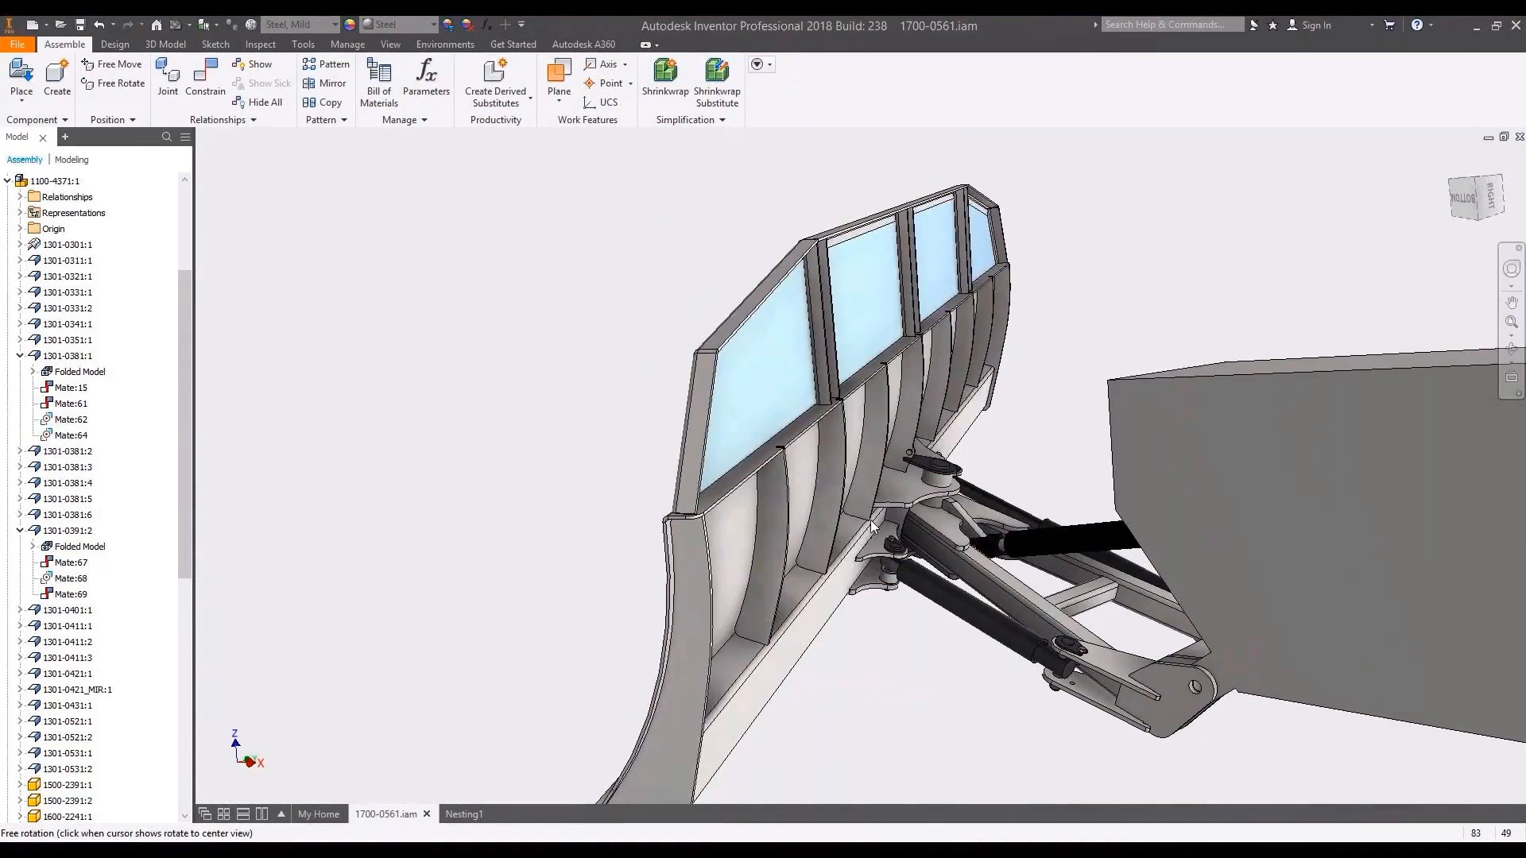
{"action": "left_click", "coordinate": [80, 27]}
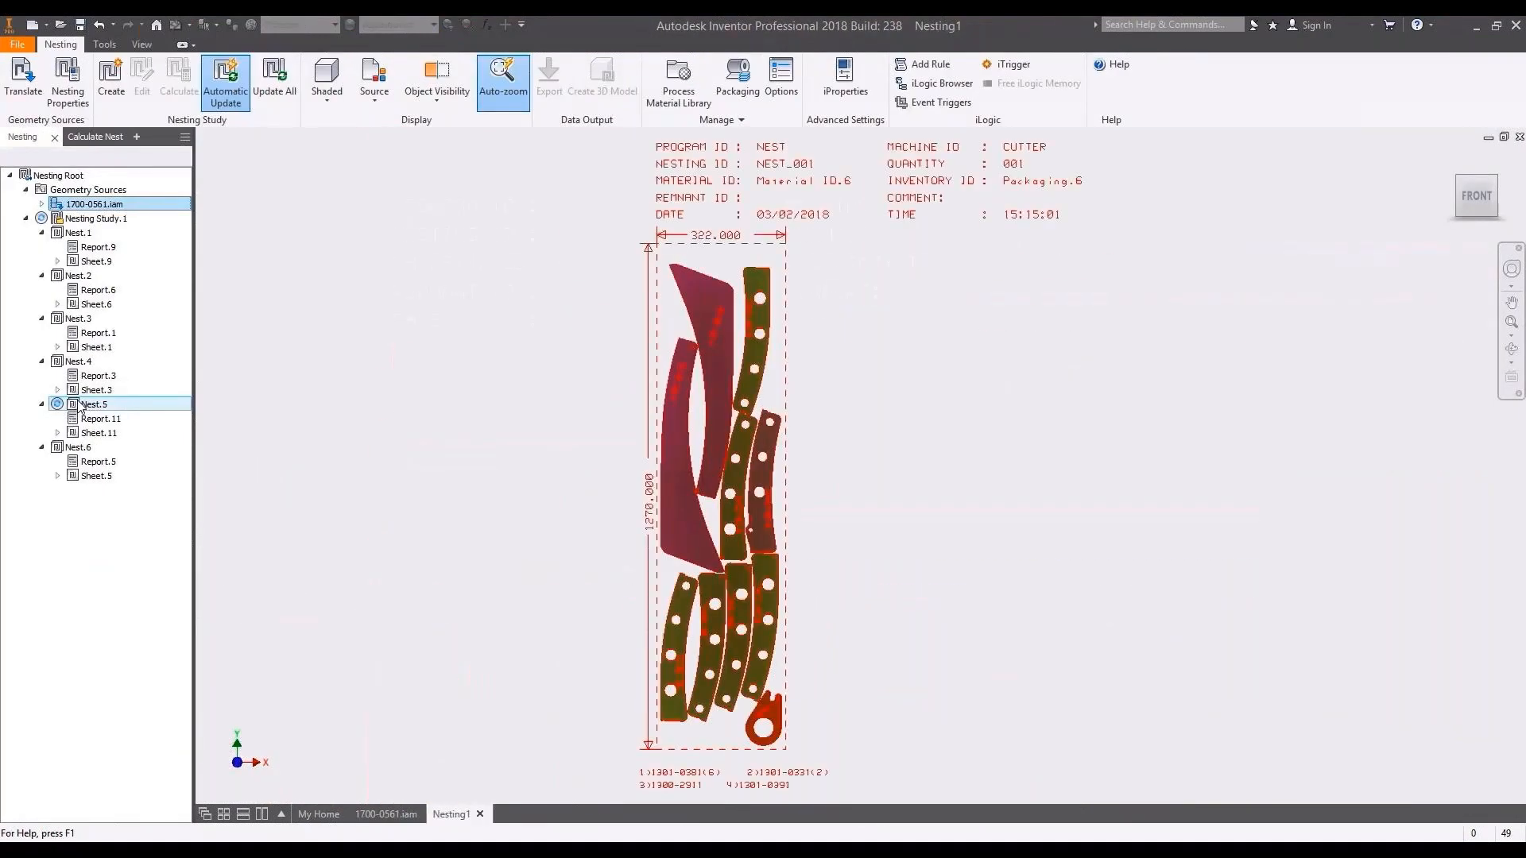
Recalculate Nest.5 in the Nesting1 document so it uses the modified rib geometry.
{"action": "right_click", "coordinate": [83, 406]}
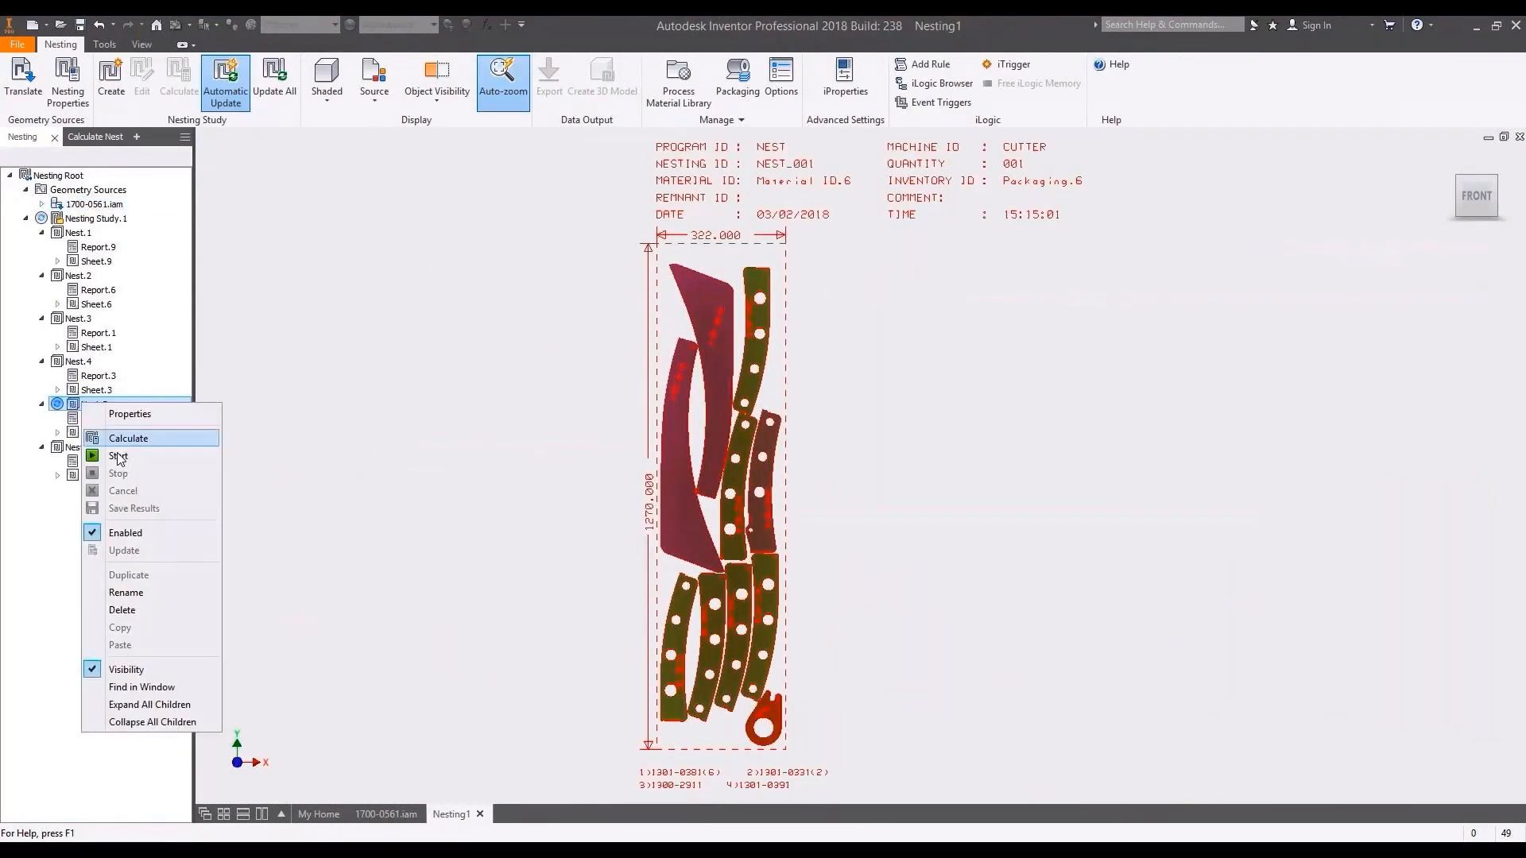
{"action": "left_click", "coordinate": [120, 459]}
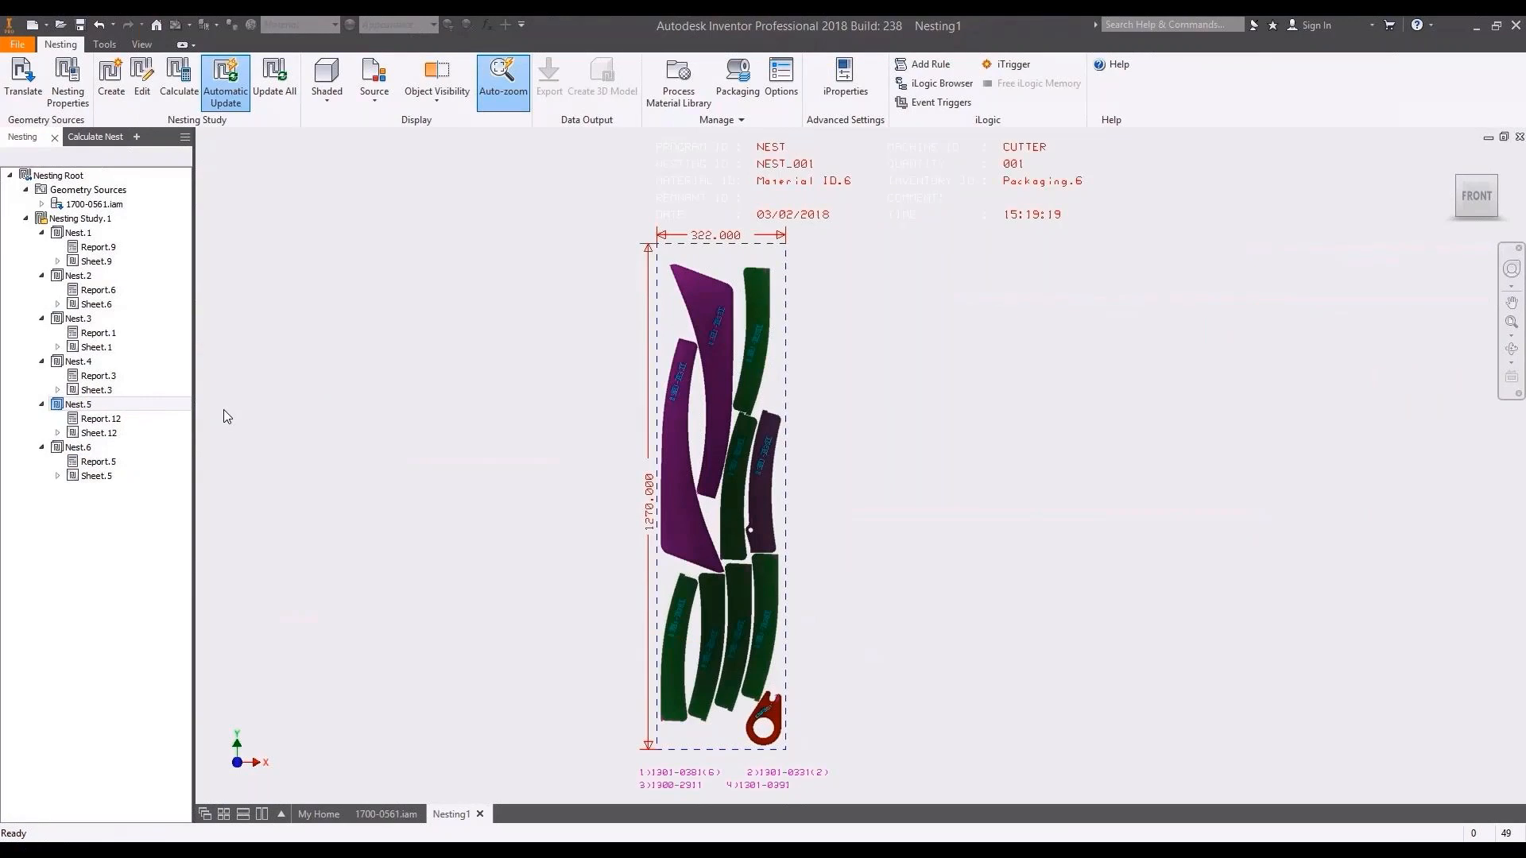
{"action": "left_click", "coordinate": [77, 406]}
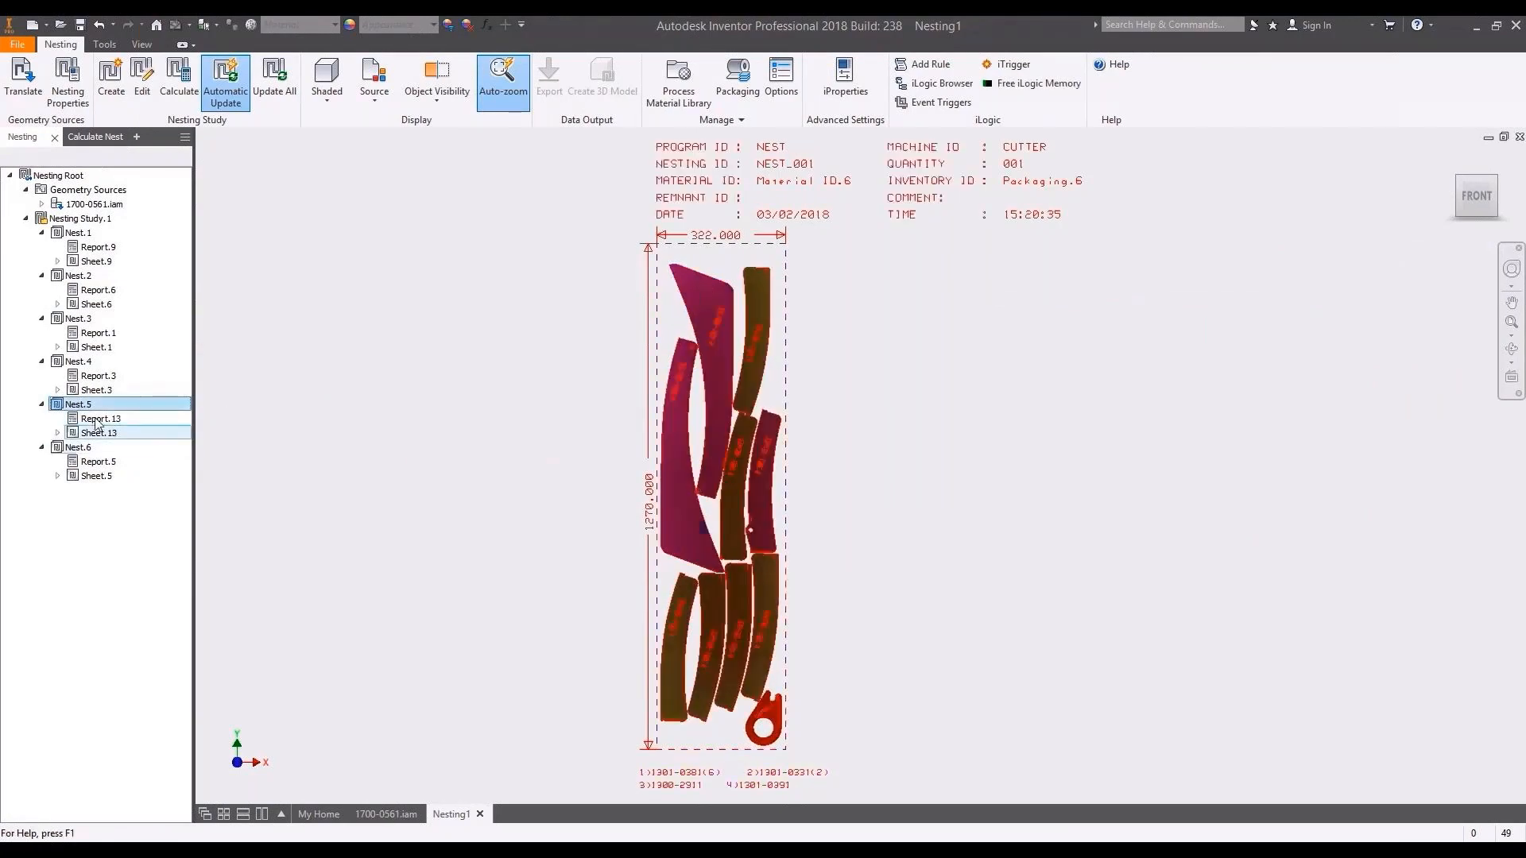
Export Sheet.13 of Nest.5 to the Uploads folder as the AutoCAD DXF file Sheet.13.DXF.
{"action": "left_click", "coordinate": [86, 436]}
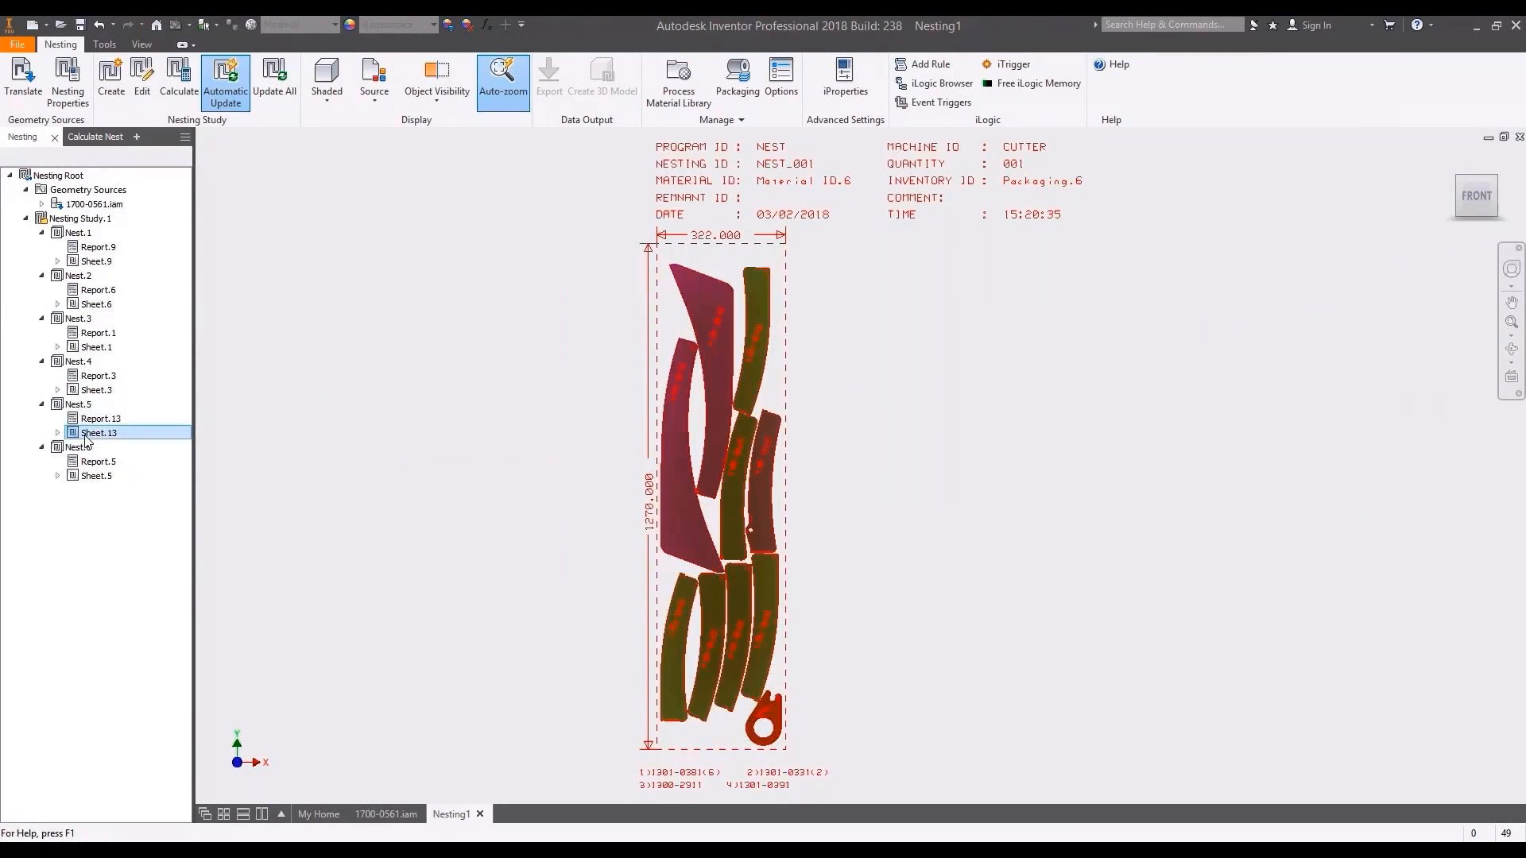
{"action": "double_click", "coordinate": [94, 436]}
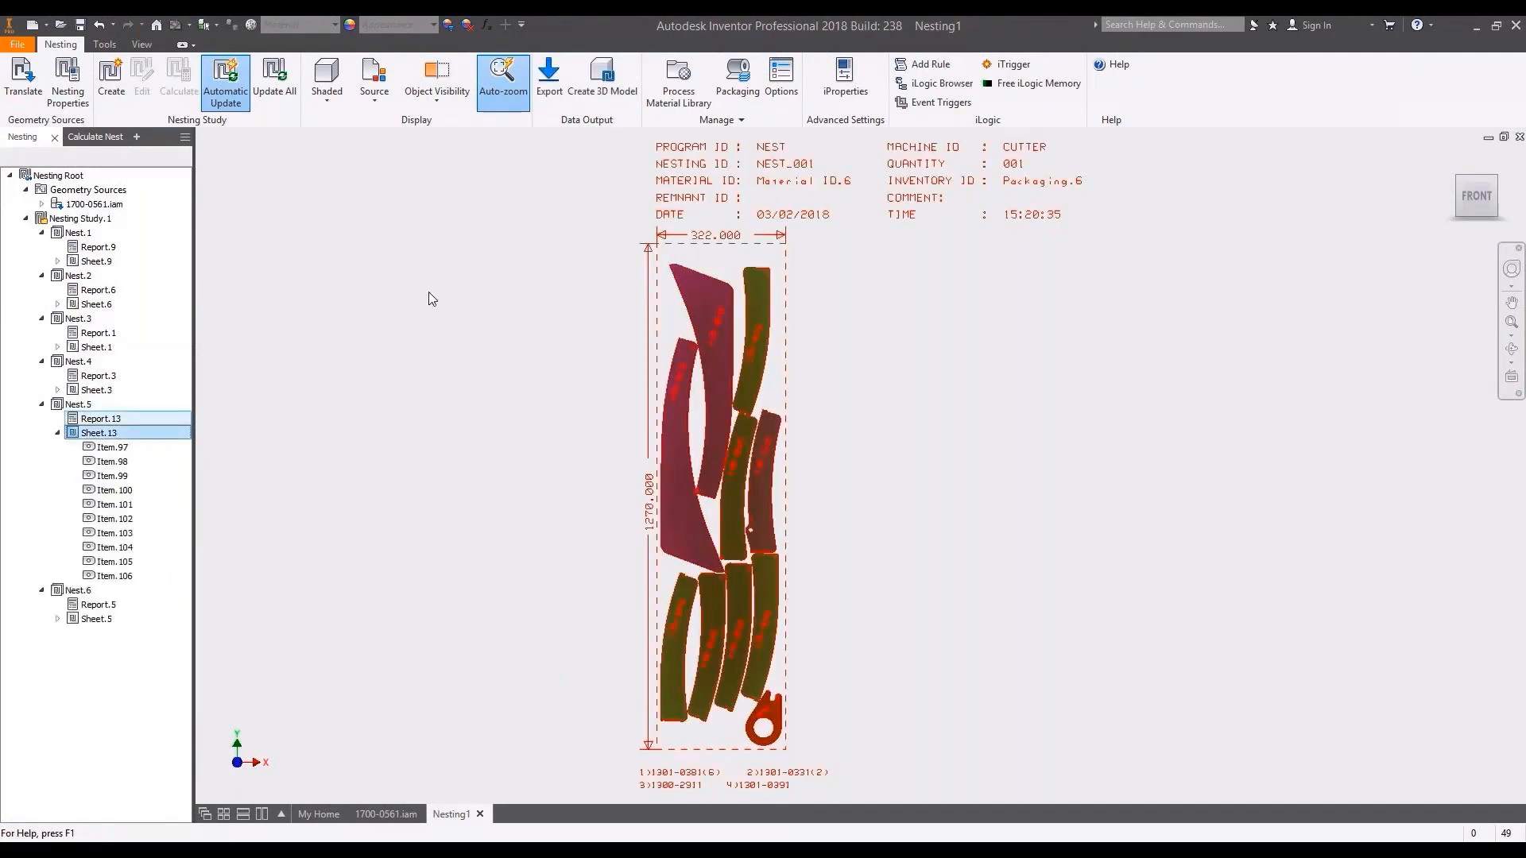
{"action": "left_click", "coordinate": [549, 78]}
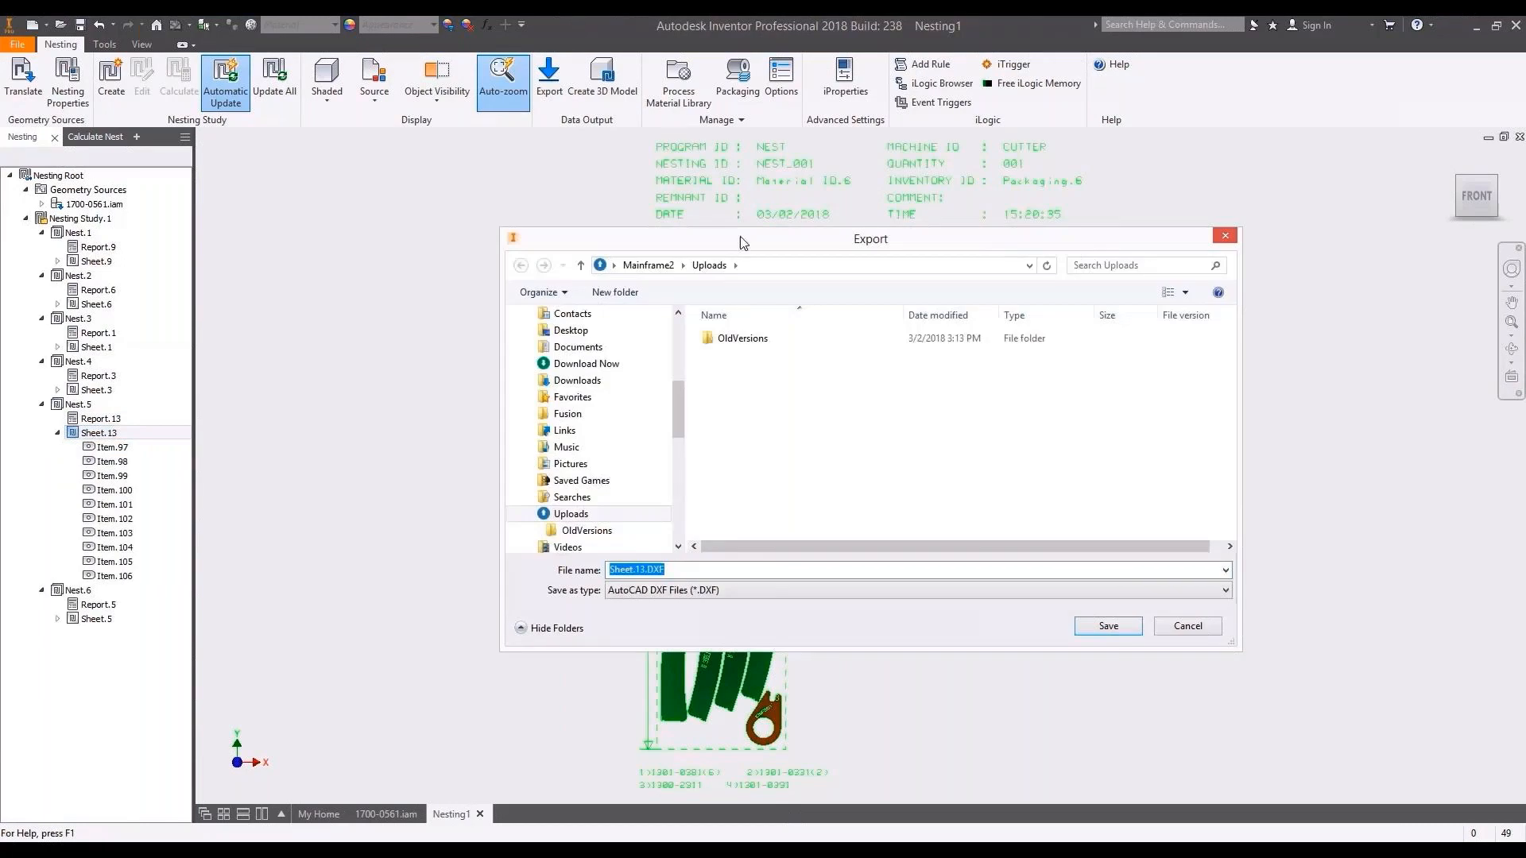
{"action": "left_click", "coordinate": [1116, 630]}
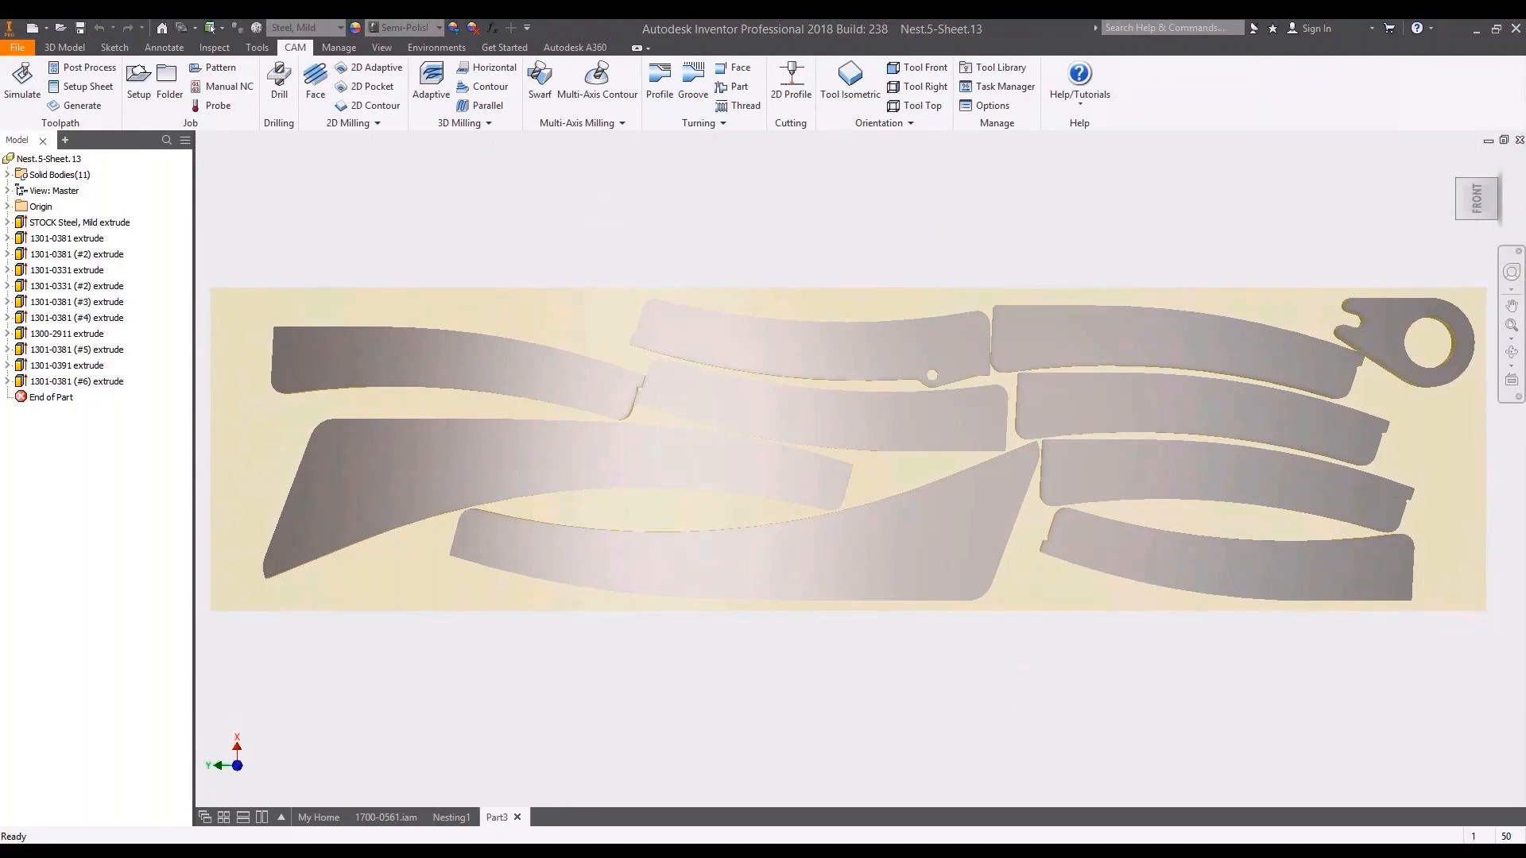
Create a milling setup for the Nest.5-Sheet.13 part with the Z axis flipped and the work origin on a corner of the stock box.
{"action": "right_click", "coordinate": [1461, 151]}
{"action": "left_click", "coordinate": [1280, 197]}
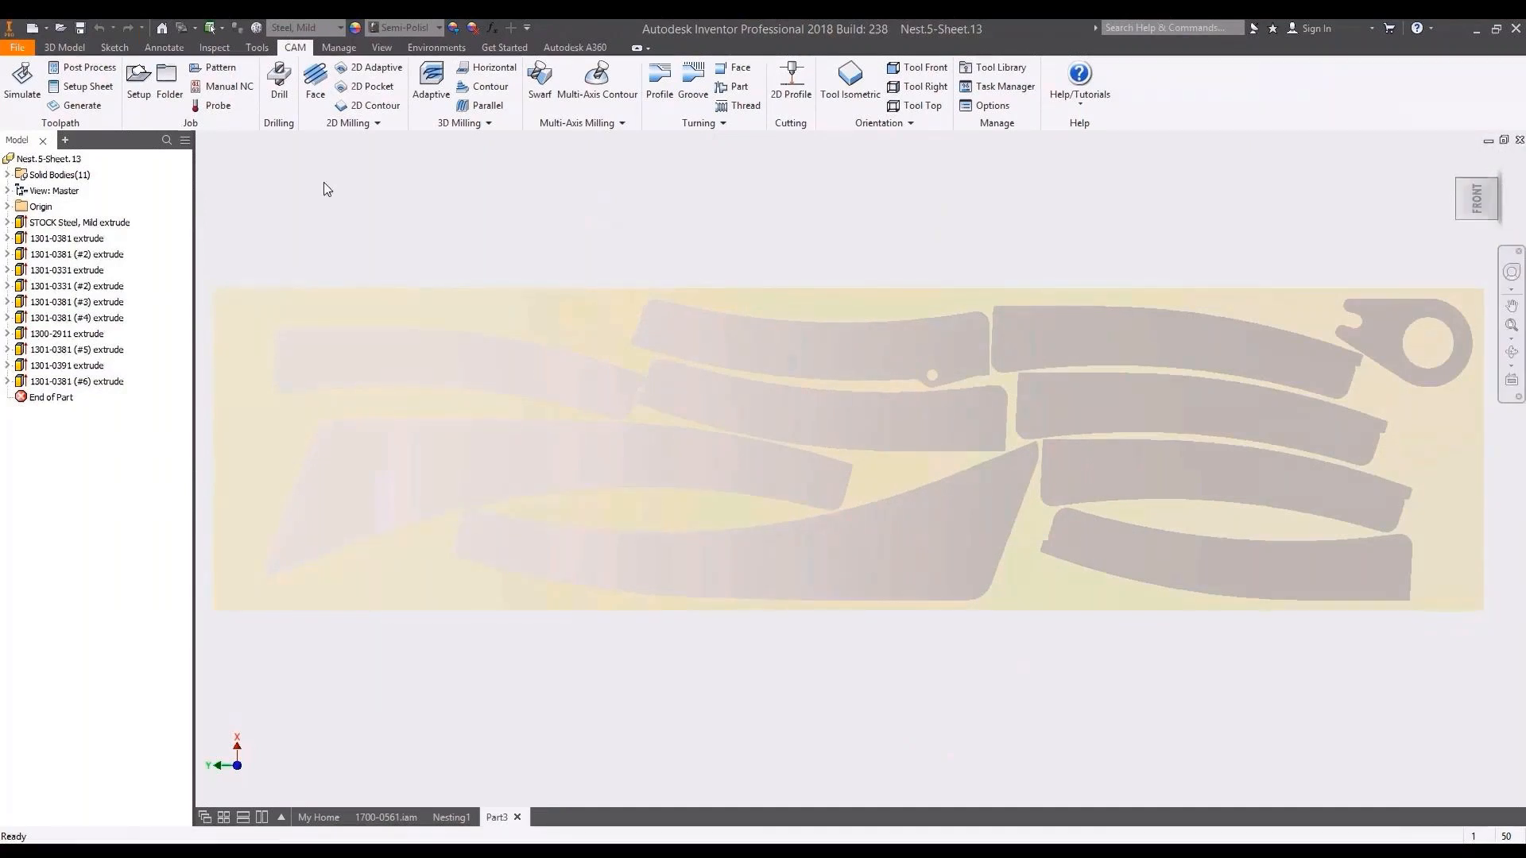
{"action": "left_click", "coordinate": [136, 87]}
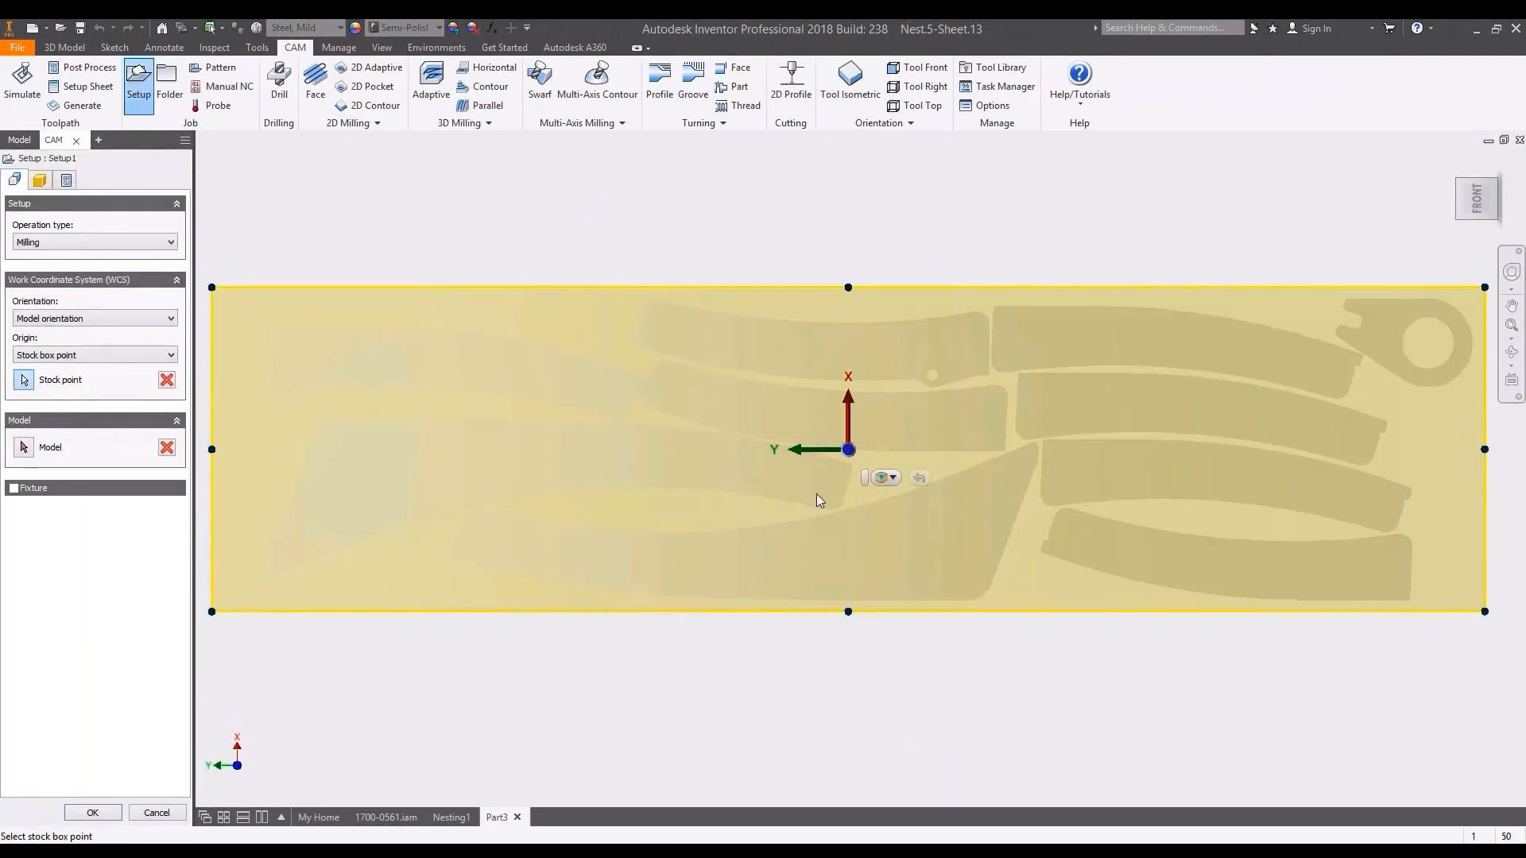
{"action": "left_click", "coordinate": [849, 451]}
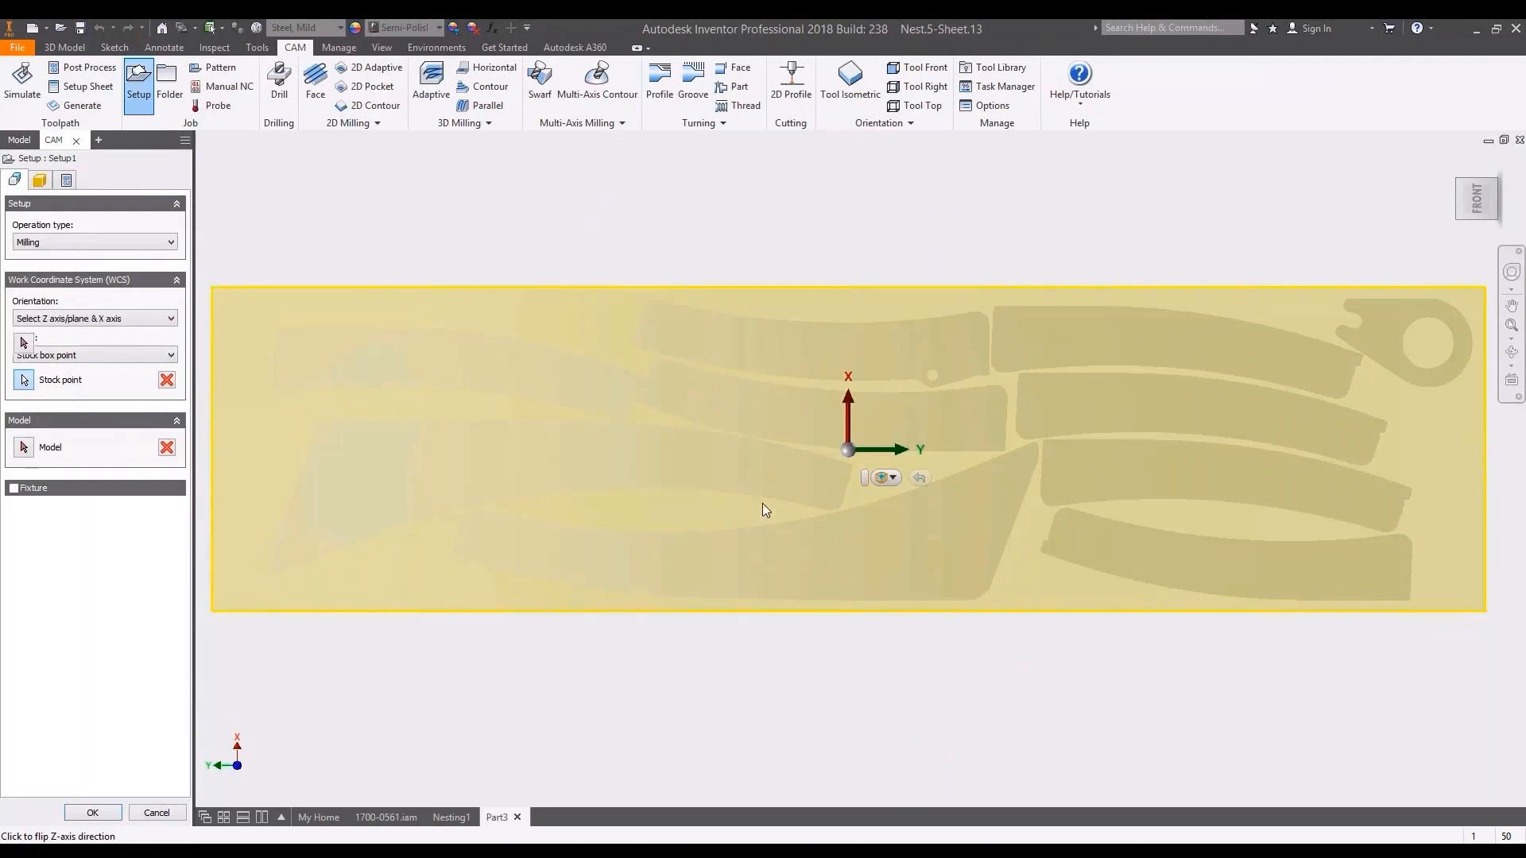
{"action": "left_click", "coordinate": [212, 612]}
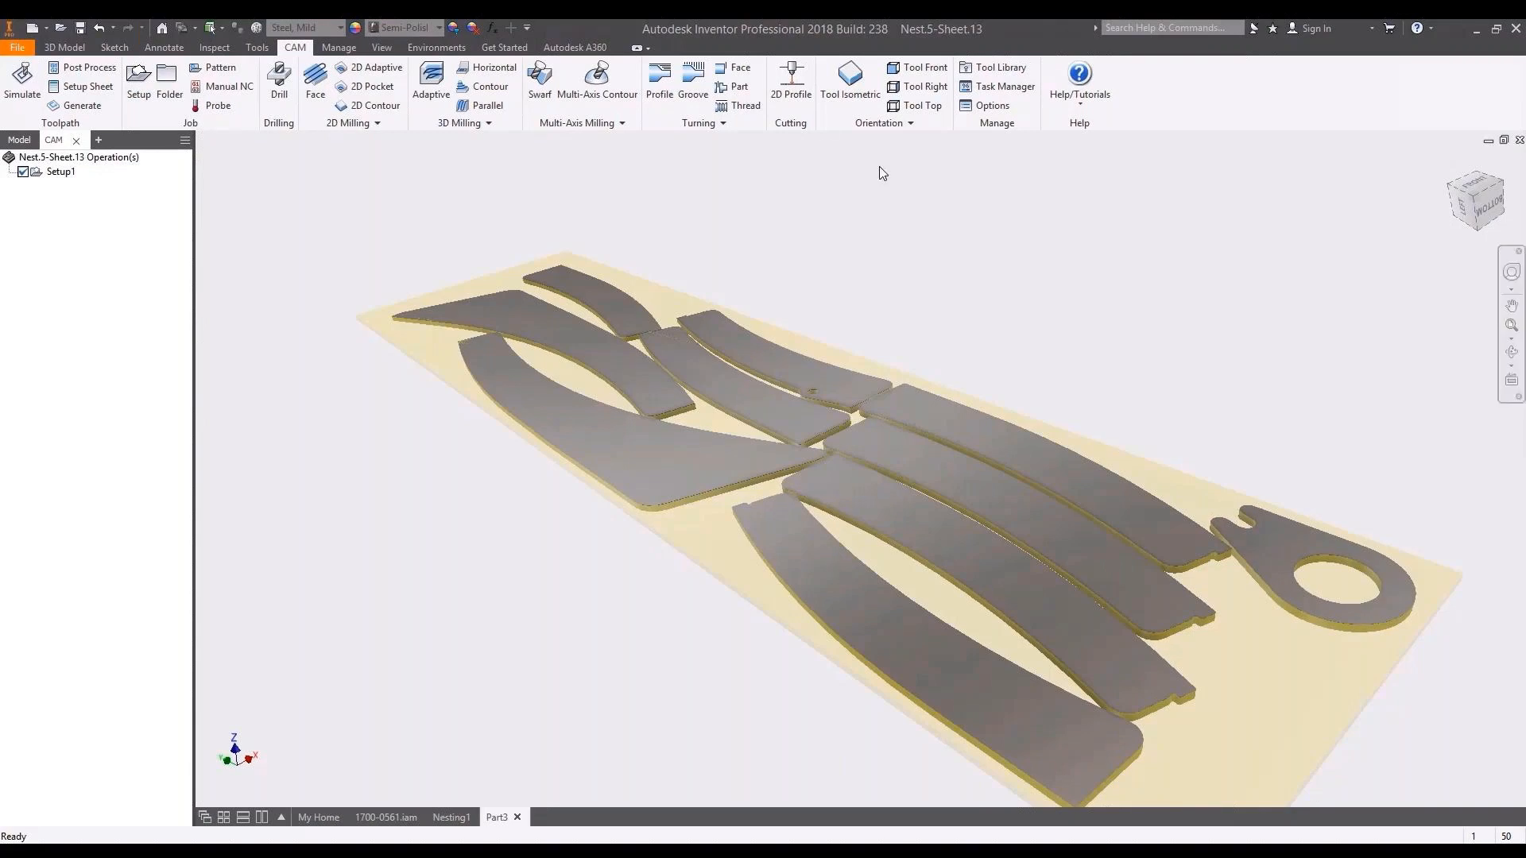
Create a laser-cutting 2D Profile on the nested parts using Select same plane faces, and play the toolpath simulation.
{"action": "left_click", "coordinate": [790, 84]}
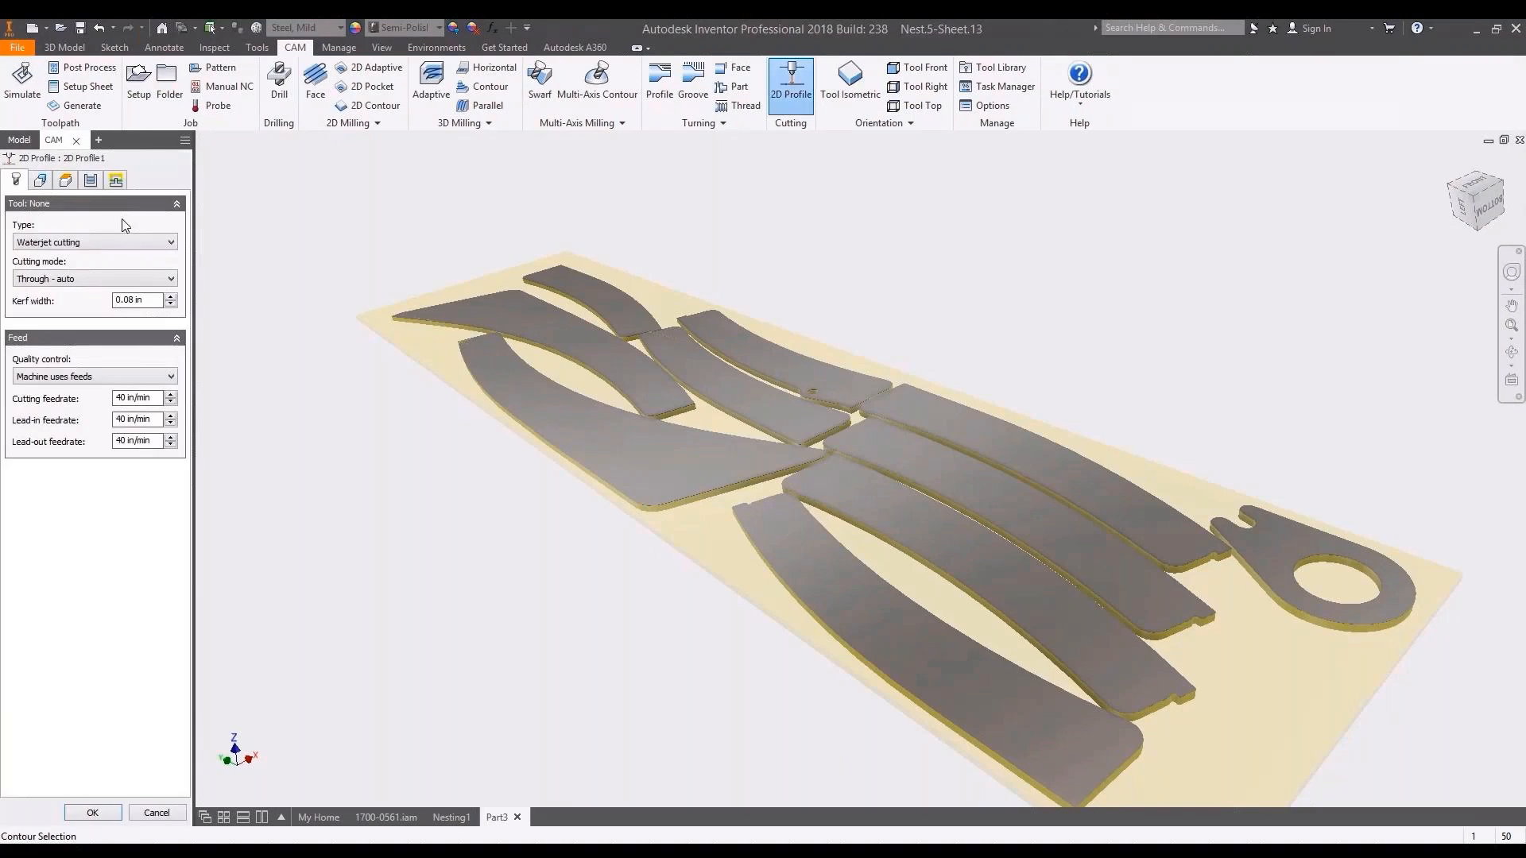
{"action": "left_click", "coordinate": [136, 242]}
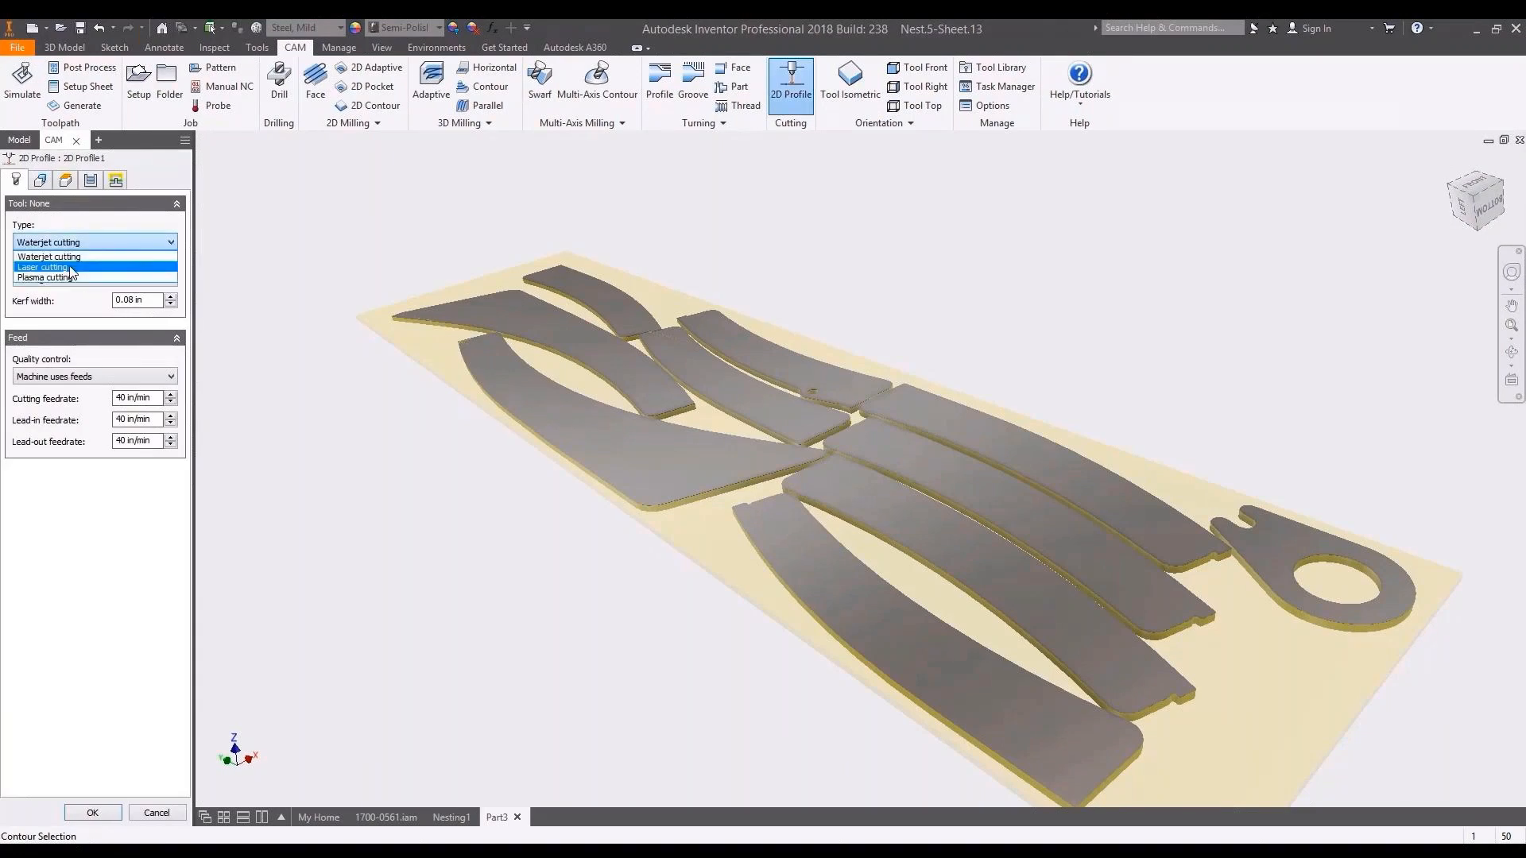
{"action": "left_click", "coordinate": [62, 267]}
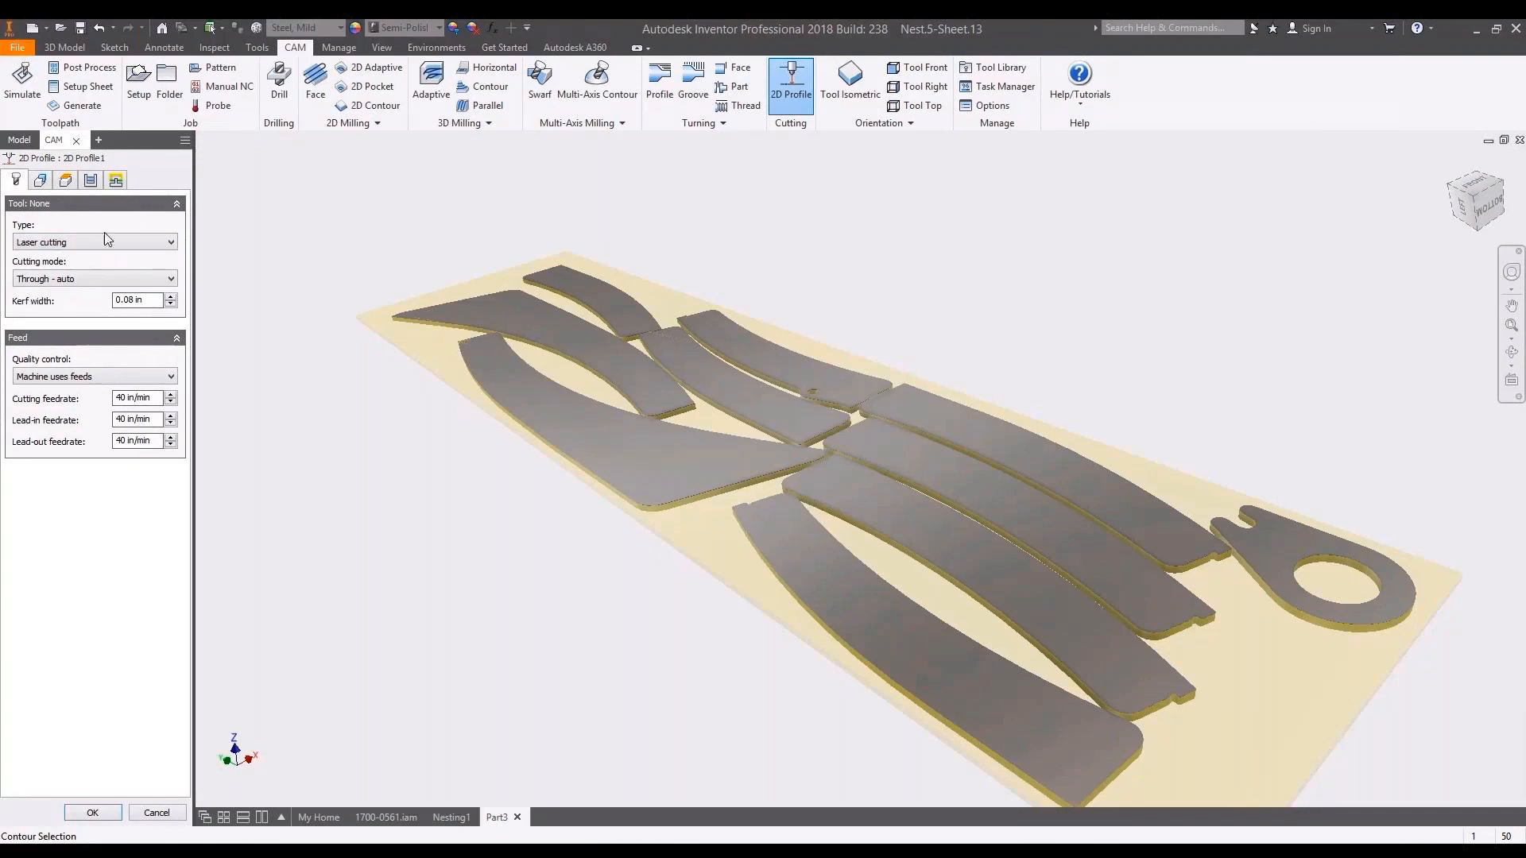
{"action": "left_click", "coordinate": [40, 179]}
{"action": "left_click", "coordinate": [18, 255]}
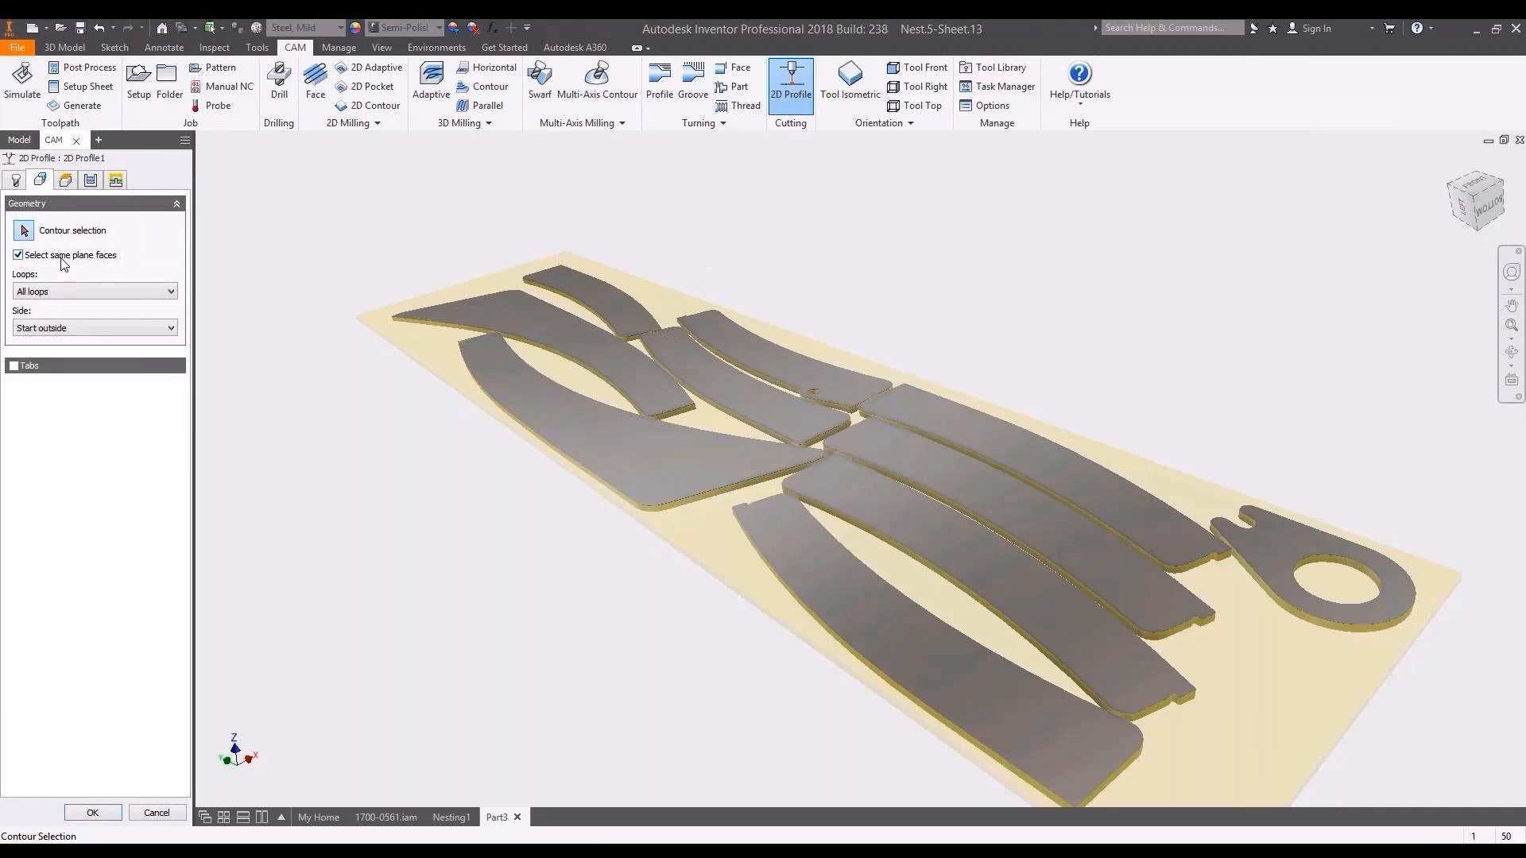
{"action": "left_click", "coordinate": [536, 394]}
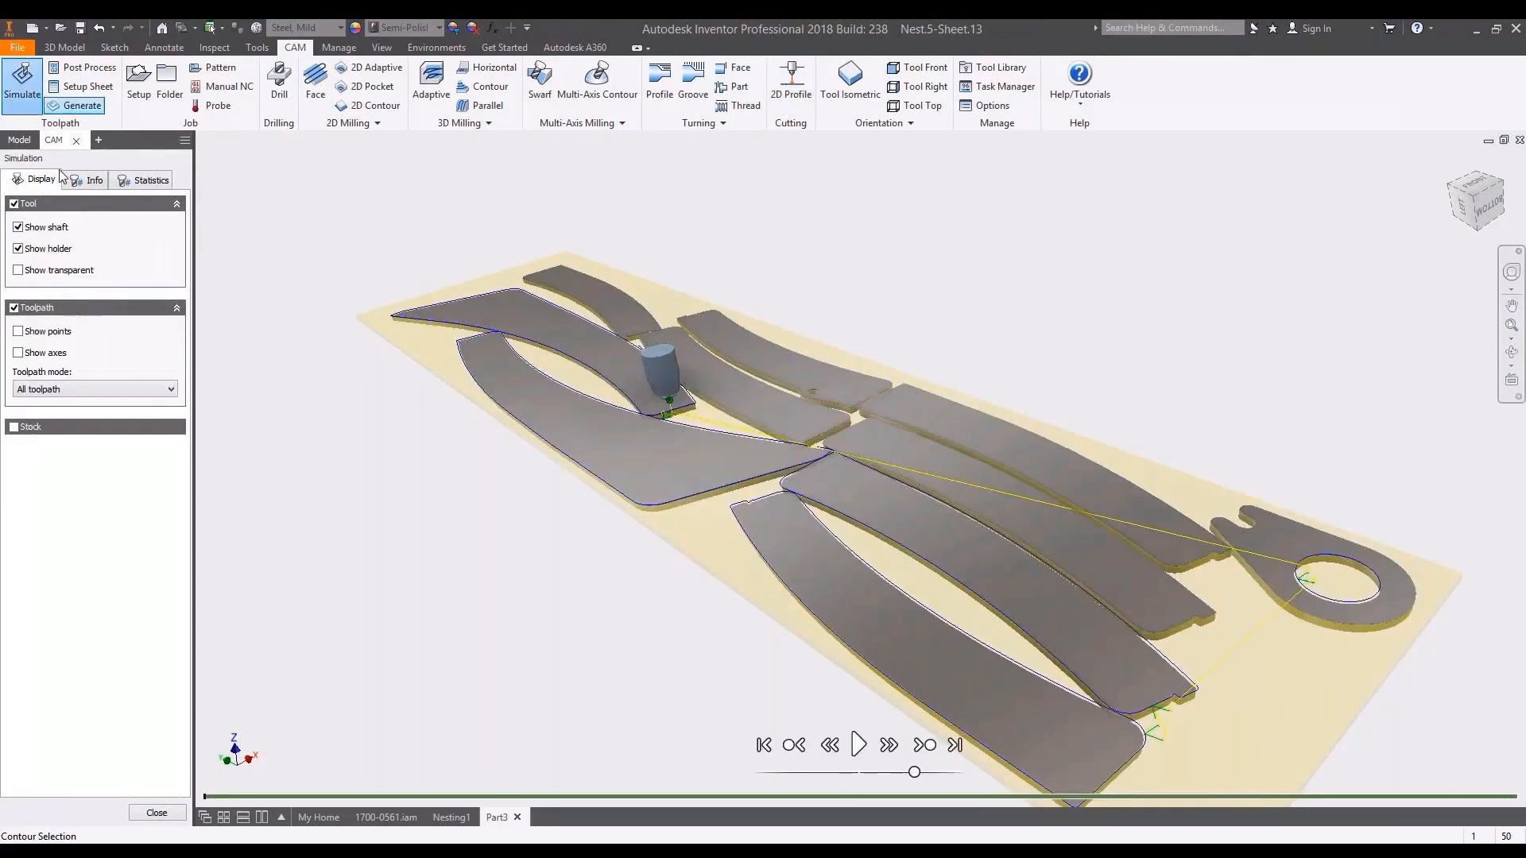
{"action": "left_click", "coordinate": [856, 745]}
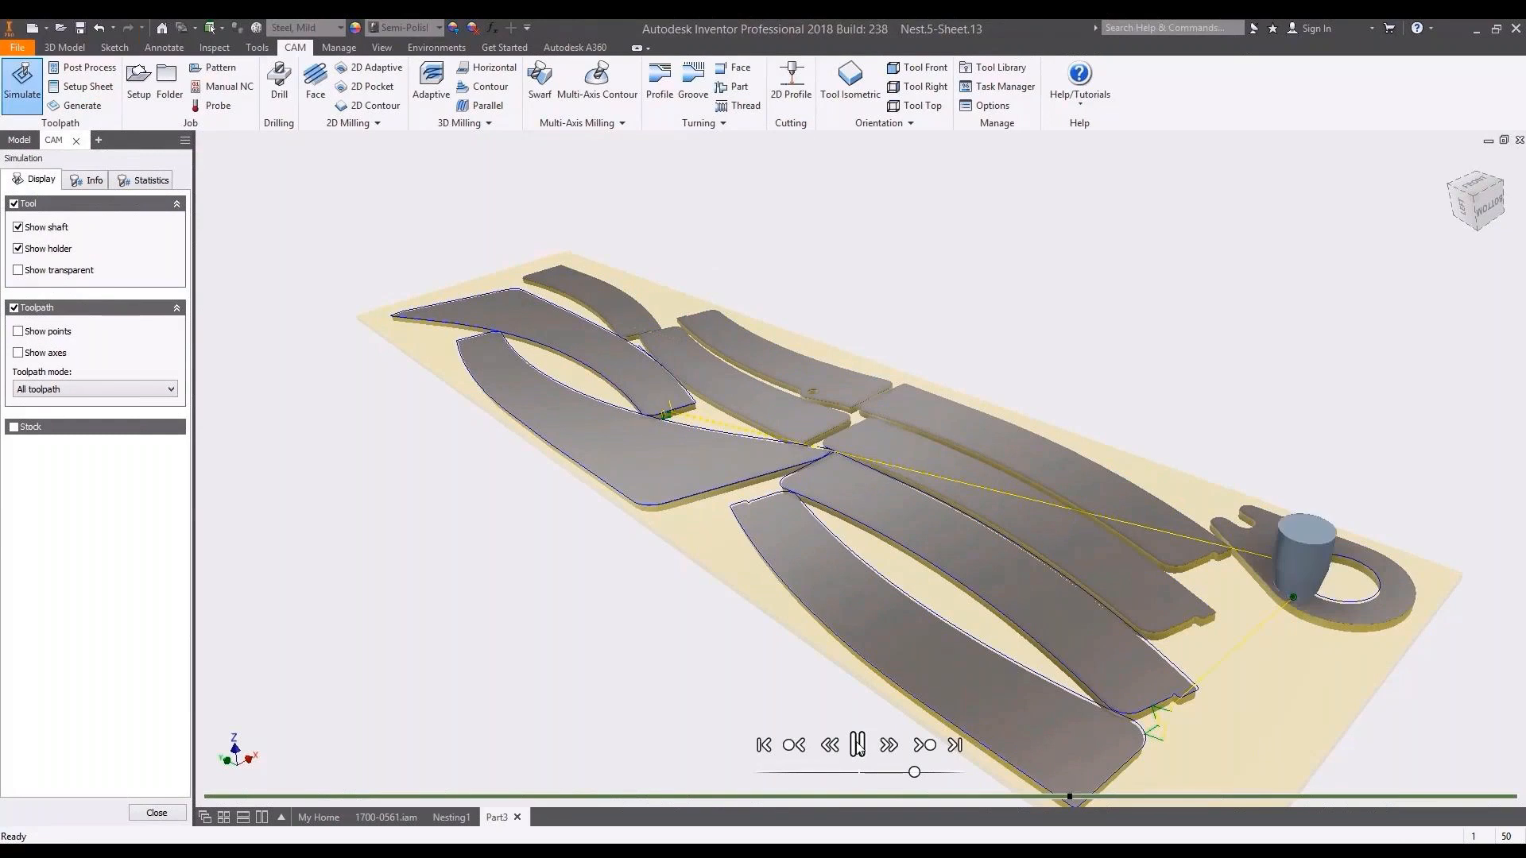
{"action": "left_click", "coordinate": [857, 744]}
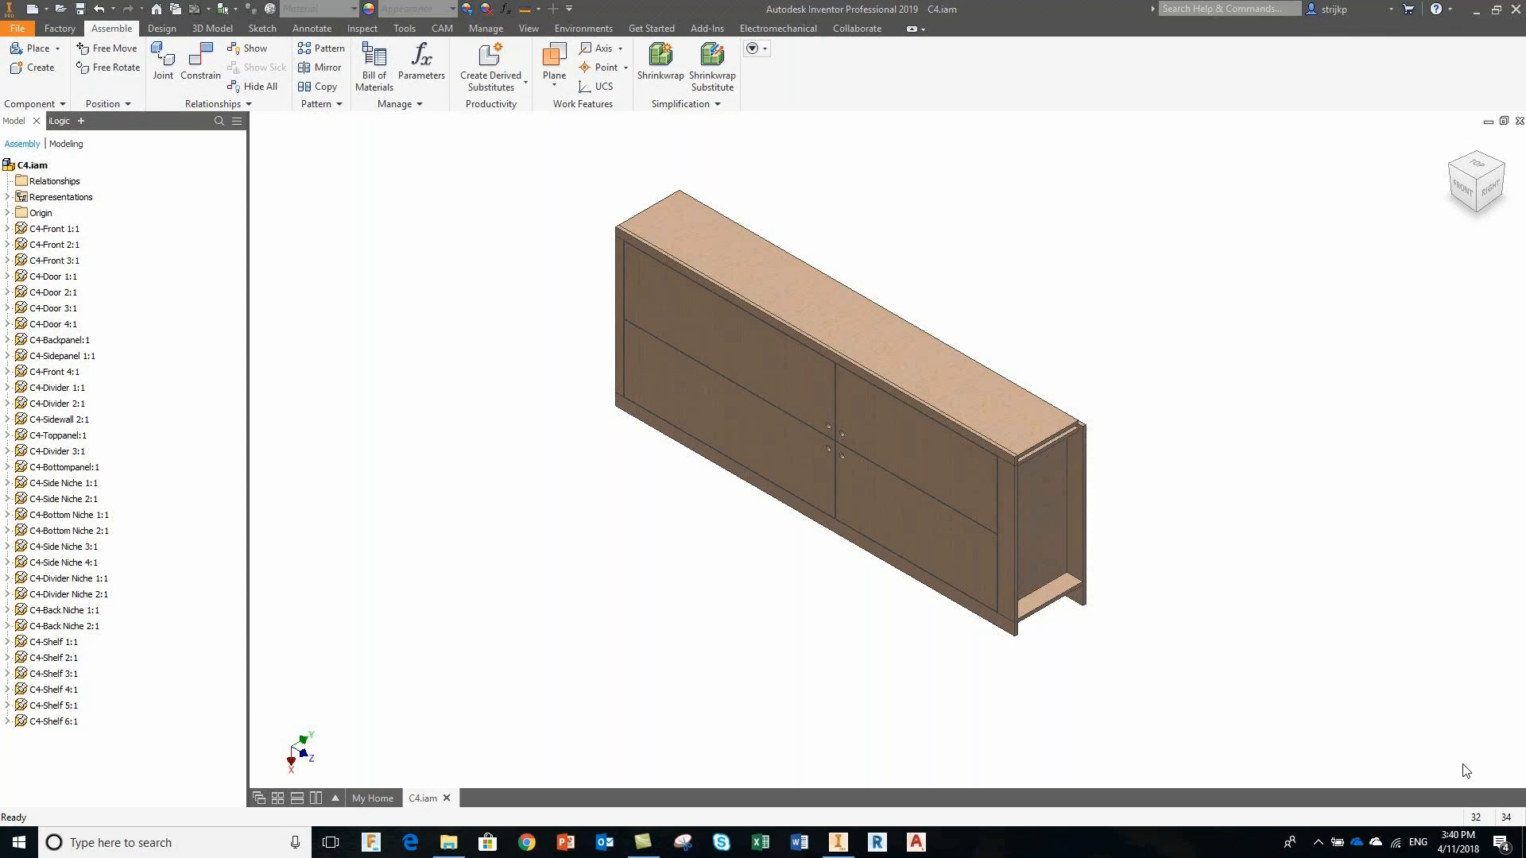
Create the shrinkwrap part C4_Shrinkwrap_1 from C4.iam, maintaining each solid without removing internal parts, and check its solid bodies.
{"action": "left_click", "coordinate": [674, 65]}
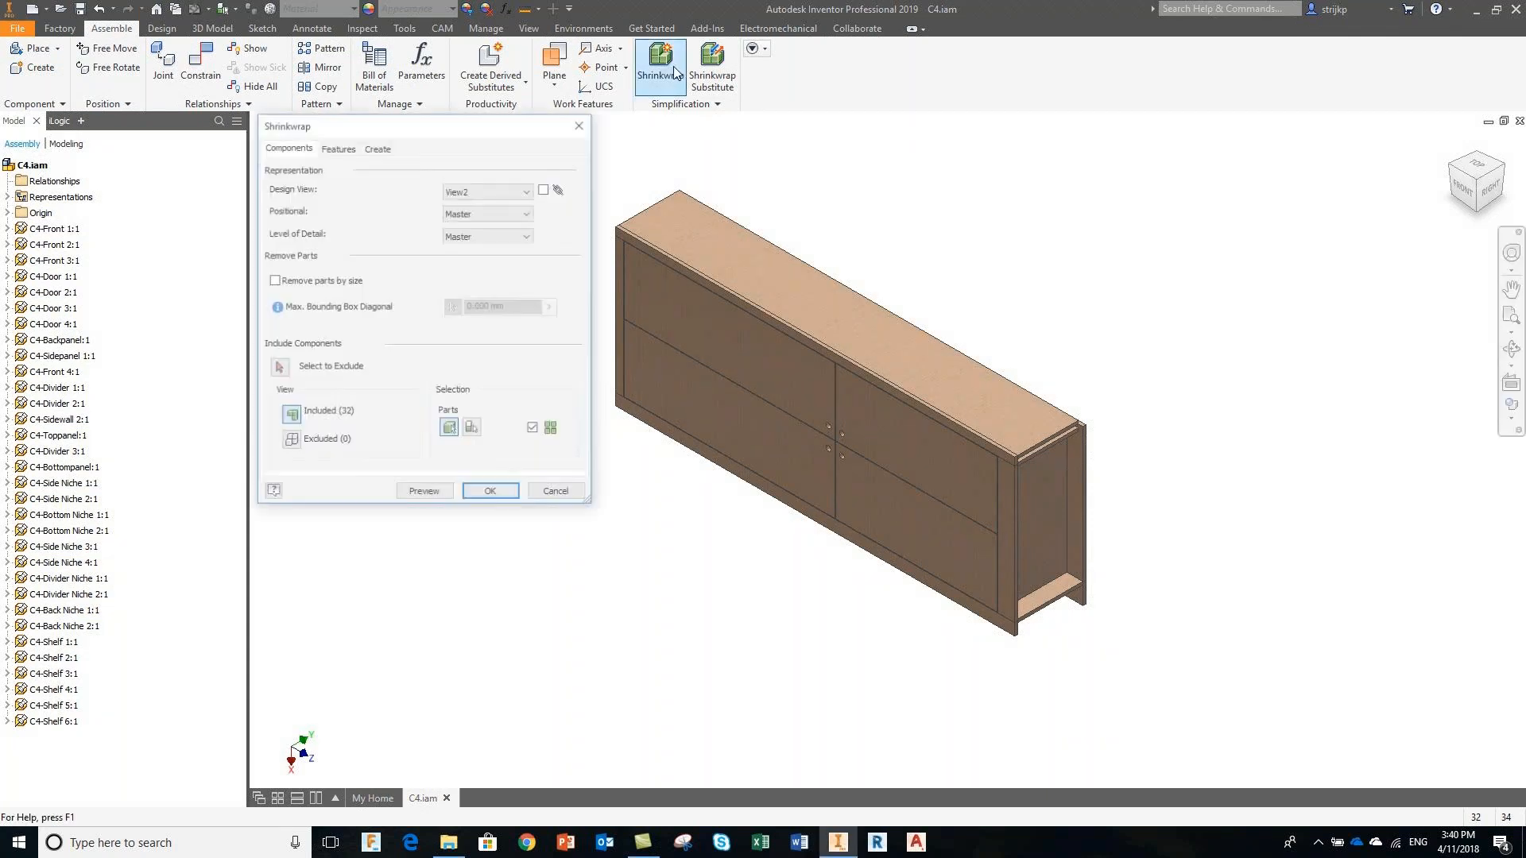
{"action": "left_click", "coordinate": [378, 148]}
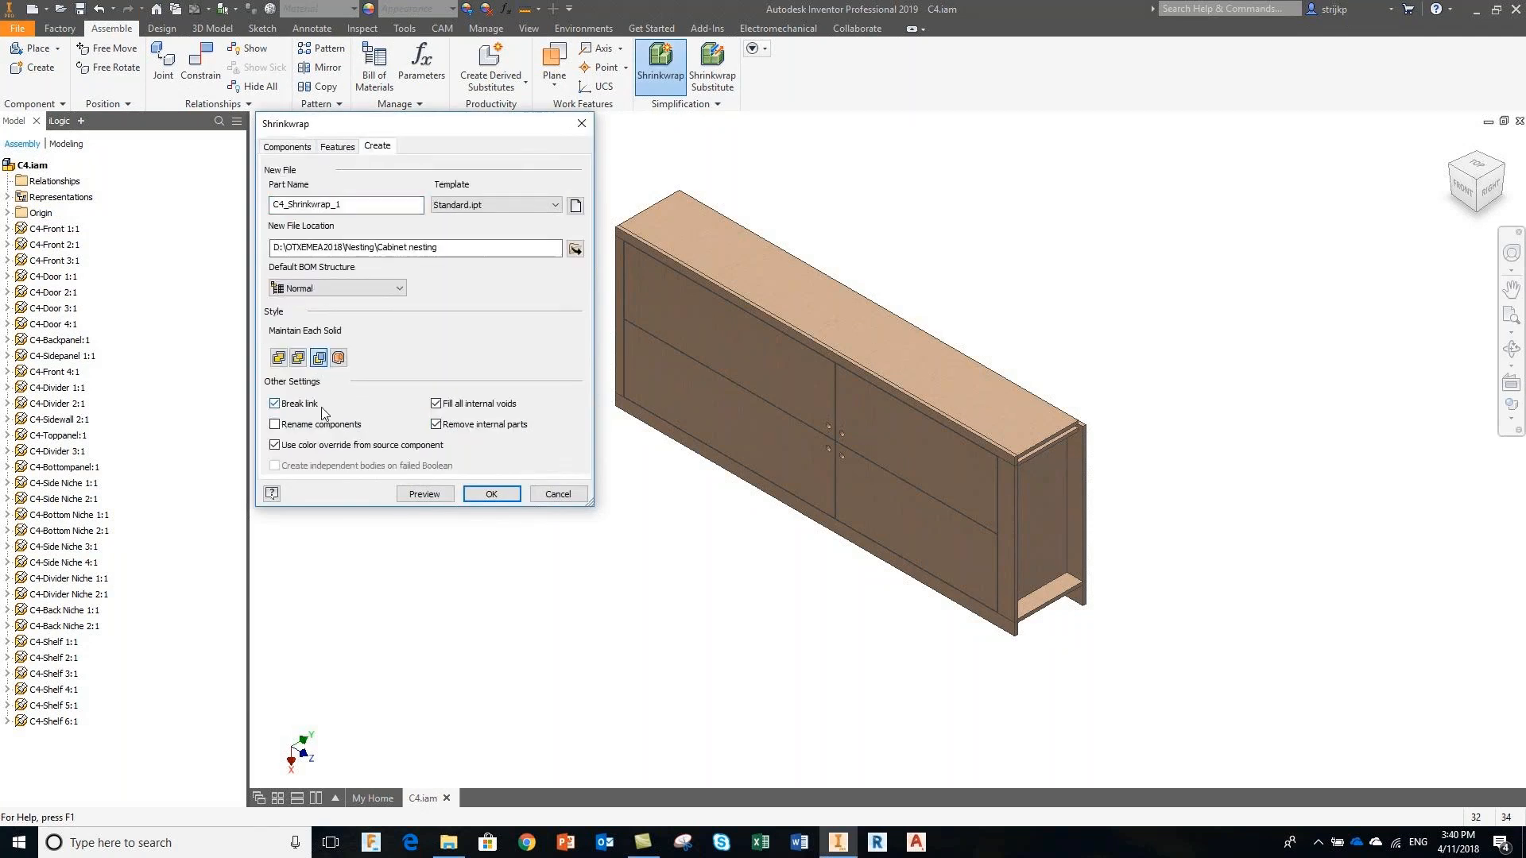
{"action": "left_click", "coordinate": [437, 425]}
{"action": "left_click", "coordinate": [492, 494]}
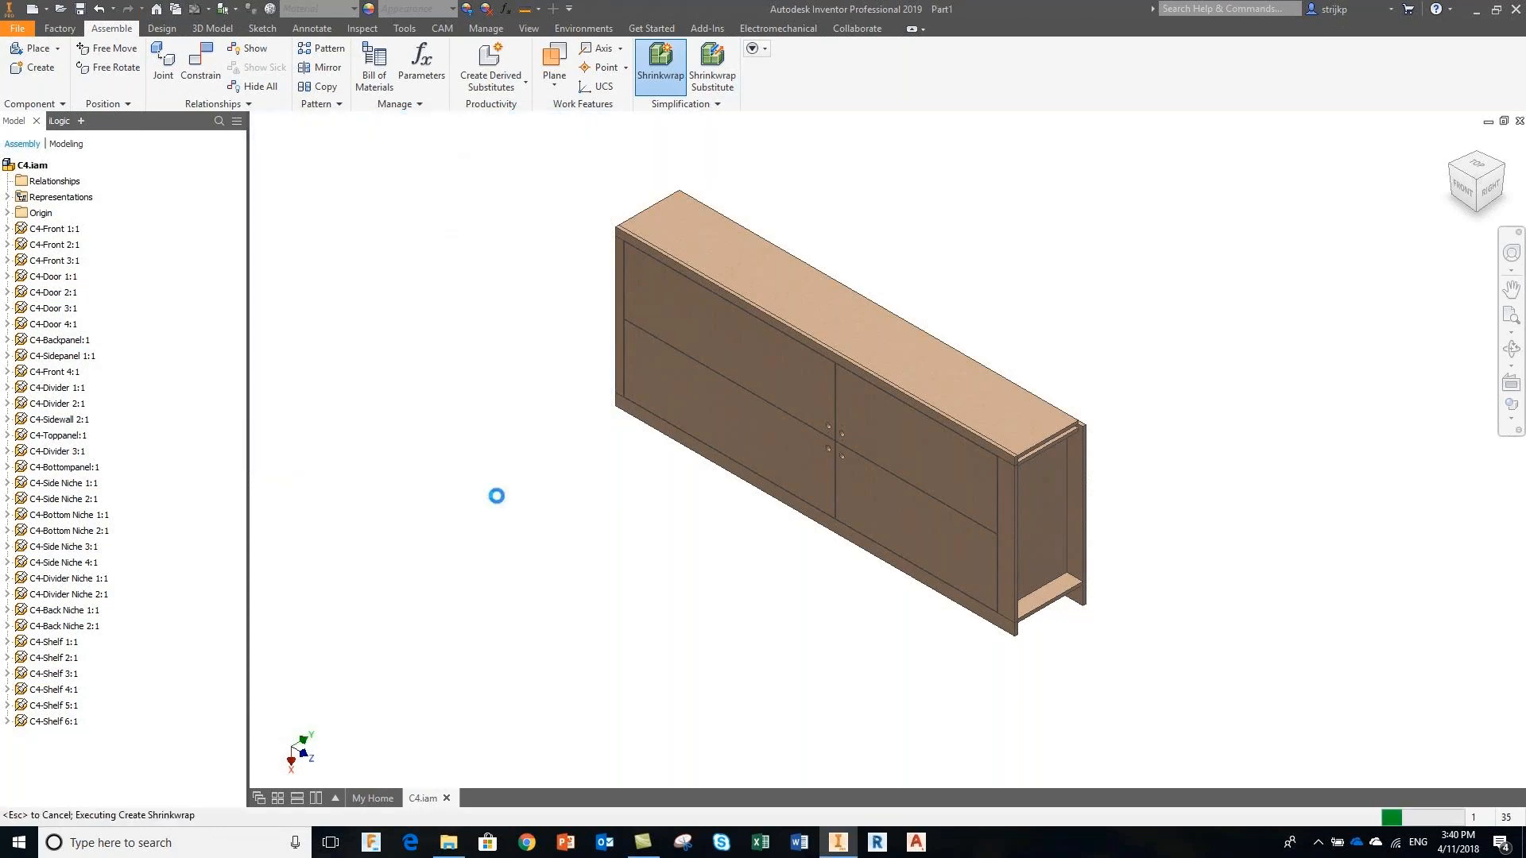
{"action": "left_click", "coordinate": [7, 155]}
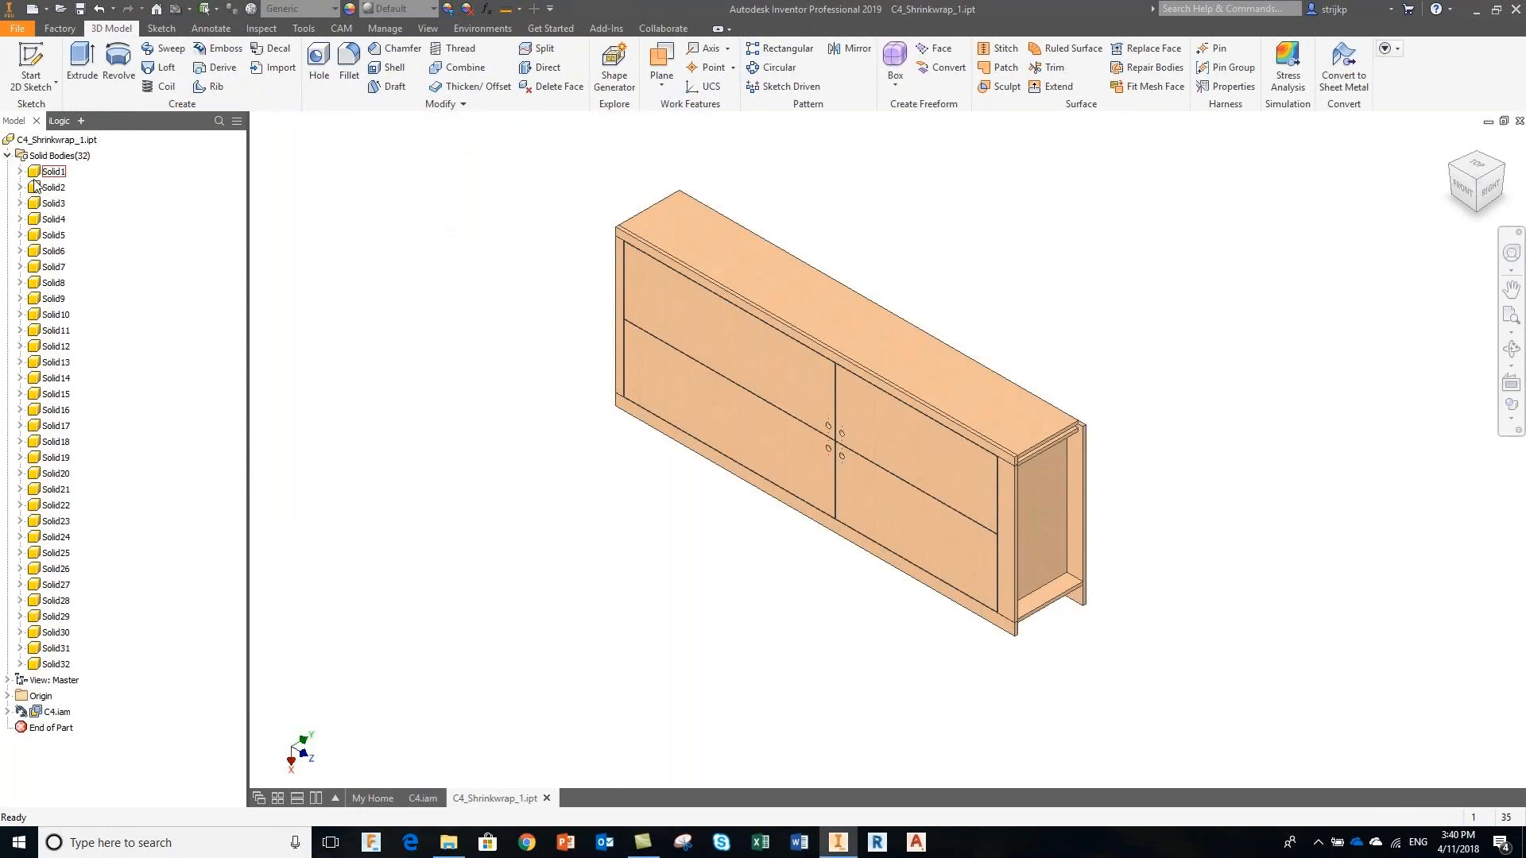
{"action": "left_click", "coordinate": [7, 155]}
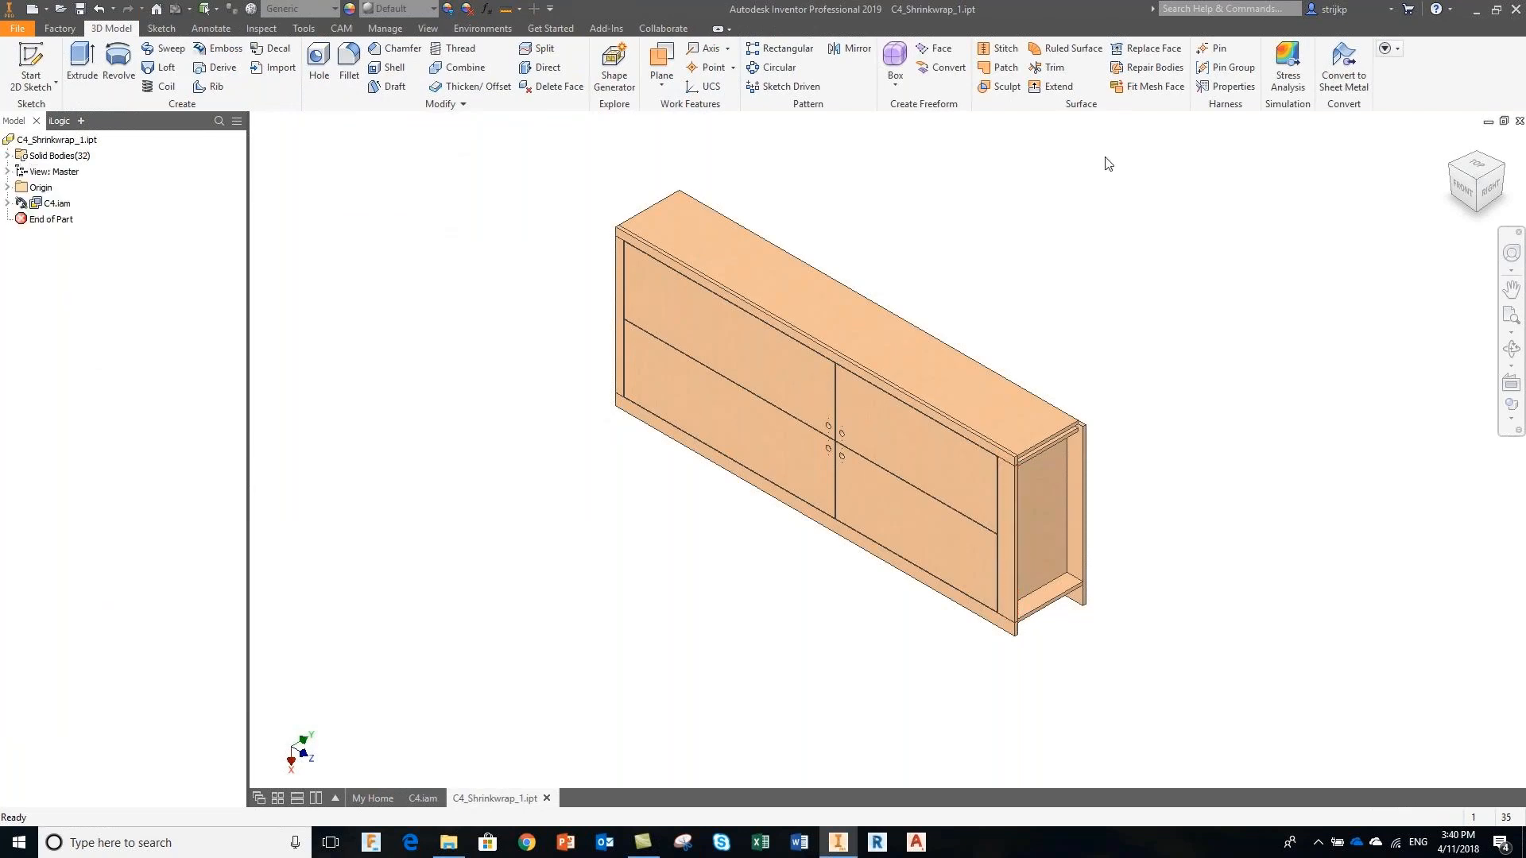
Convert C4_Shrinkwrap_1.ipt to a sheet metal part with a thickness of 16 mm.
{"action": "left_click", "coordinate": [1351, 59]}
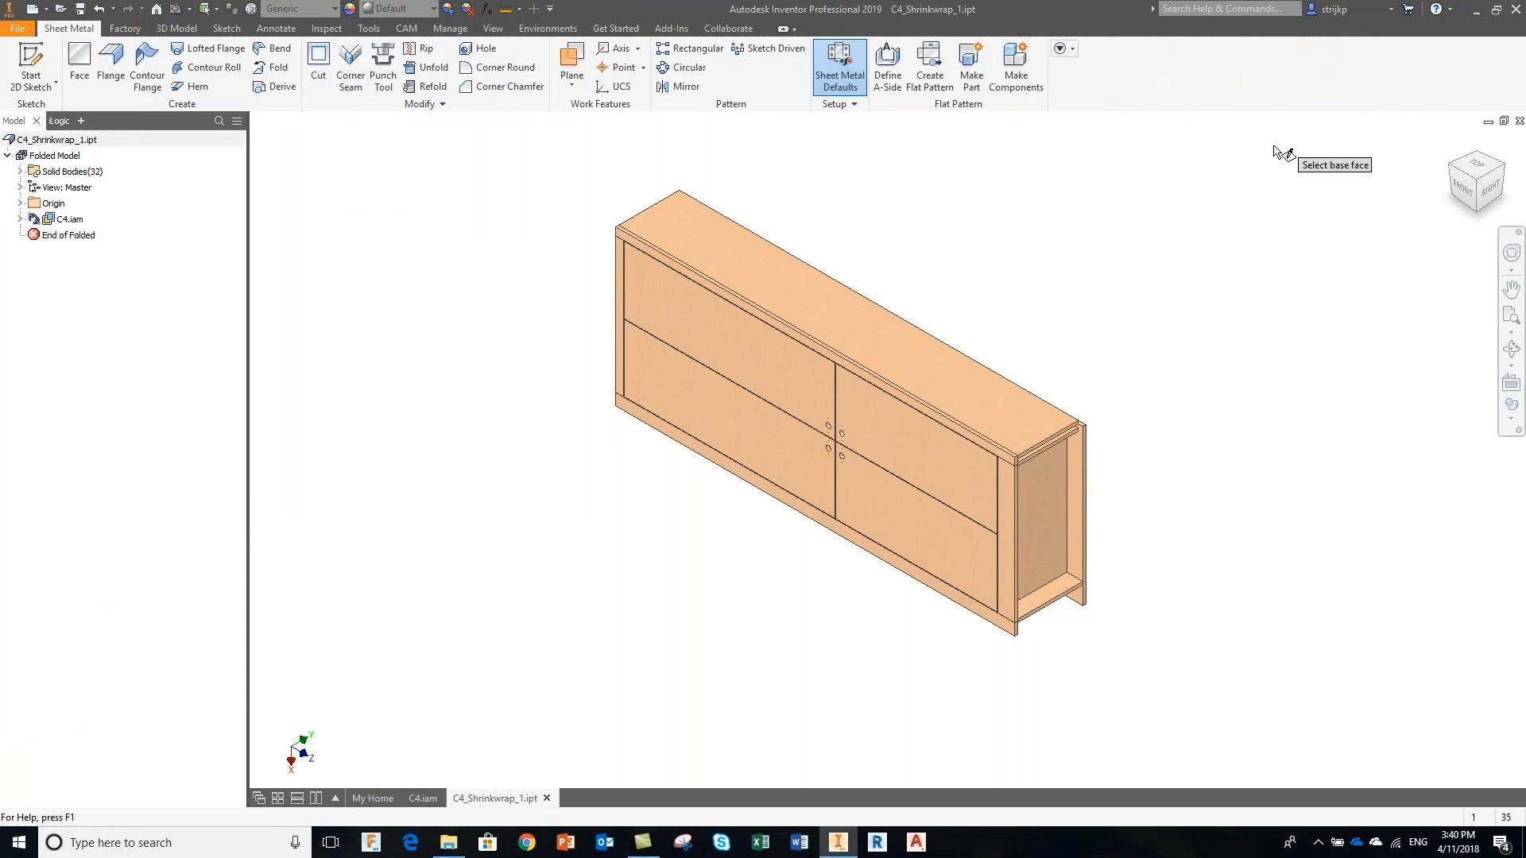
{"action": "left_click", "coordinate": [836, 62]}
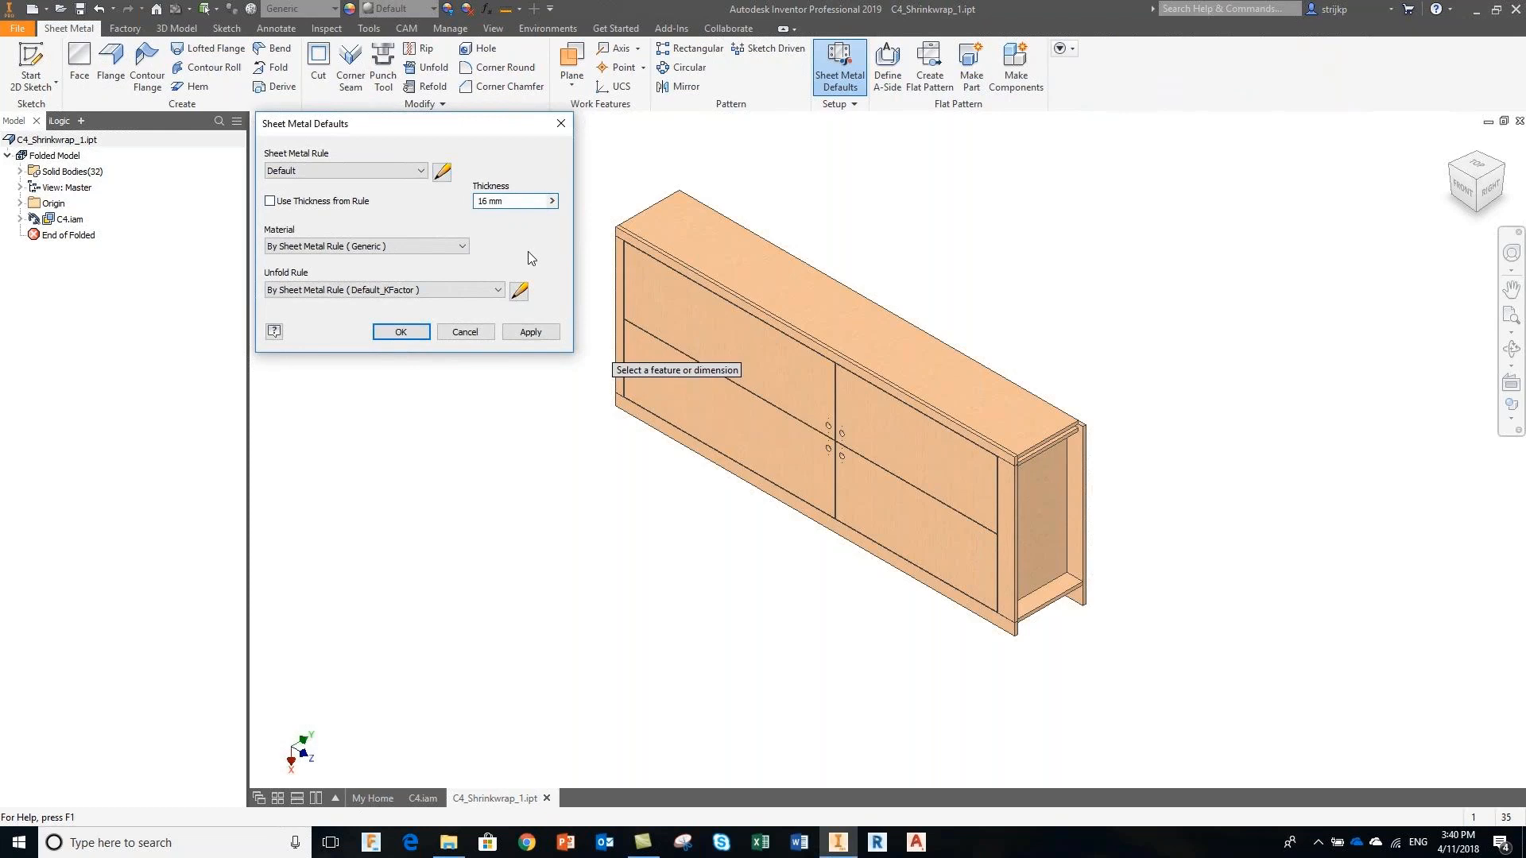
{"action": "key", "text": "Escape"}
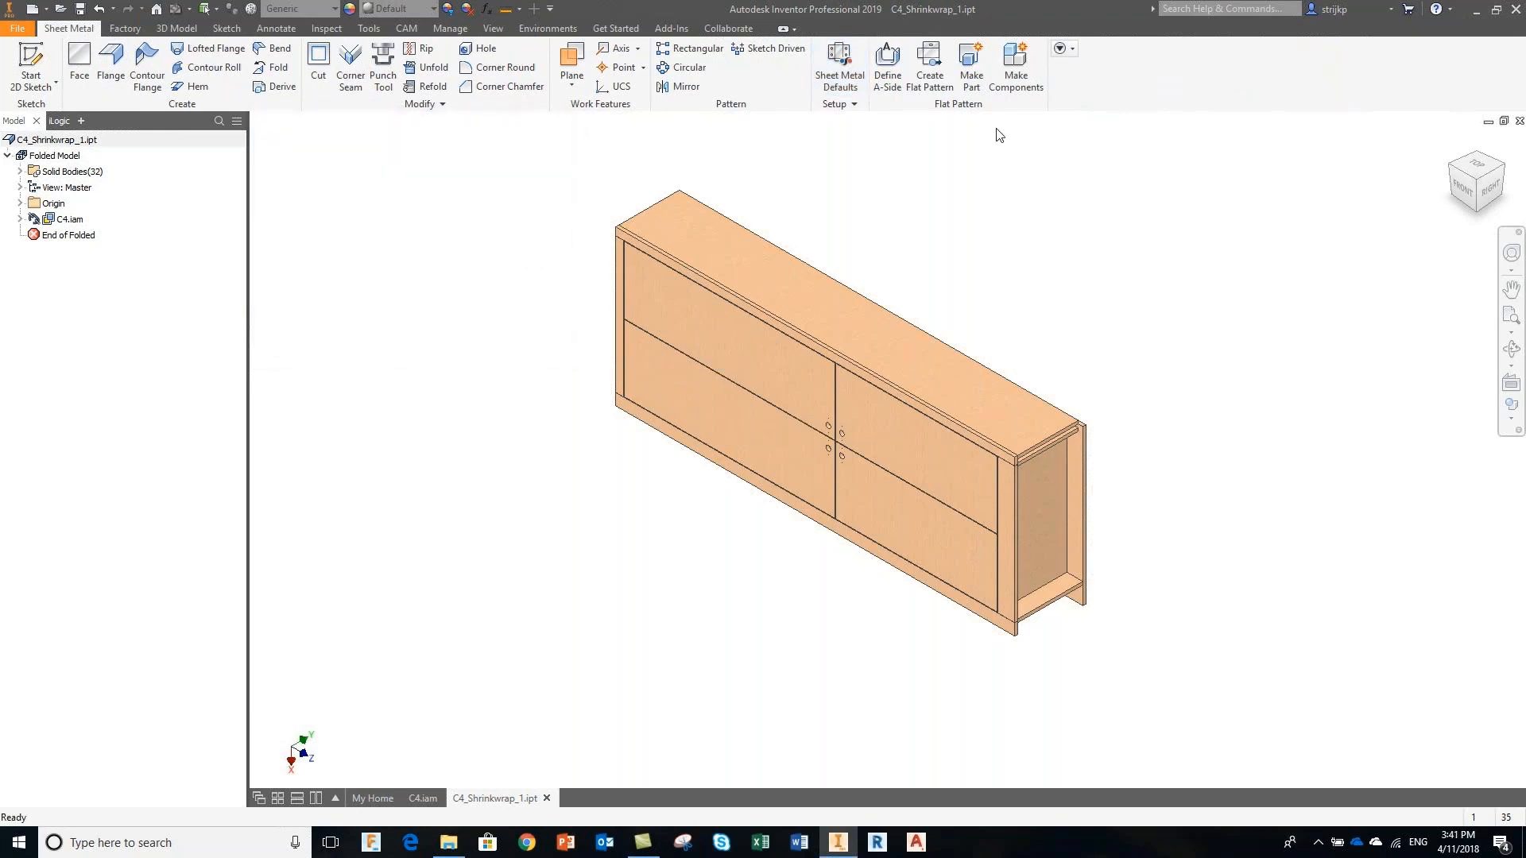
Make components from all solid bodies of the shrinkwrap part, using the Sheet Metal.ipt template and the target assembly C4_Shrinkwrap_1.iam.
{"action": "left_click", "coordinate": [1017, 78]}
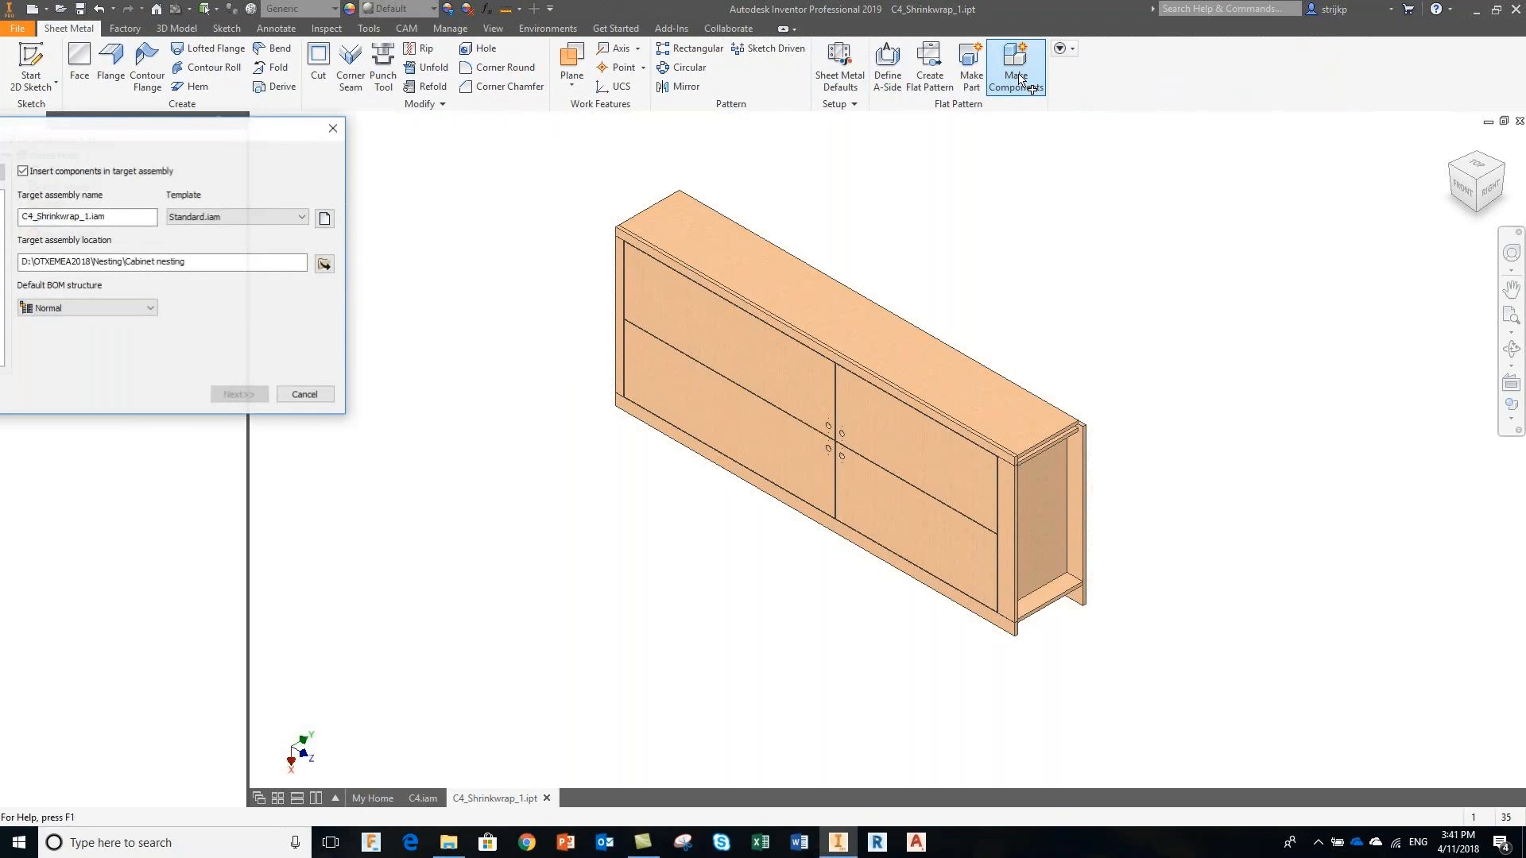
{"action": "left_click_drag", "start_coordinate": [191, 136], "coordinate": [327, 59]}
{"action": "left_click_drag", "start_coordinate": [562, 159], "coordinate": [1144, 708]}
{"action": "left_click", "coordinate": [372, 317]}
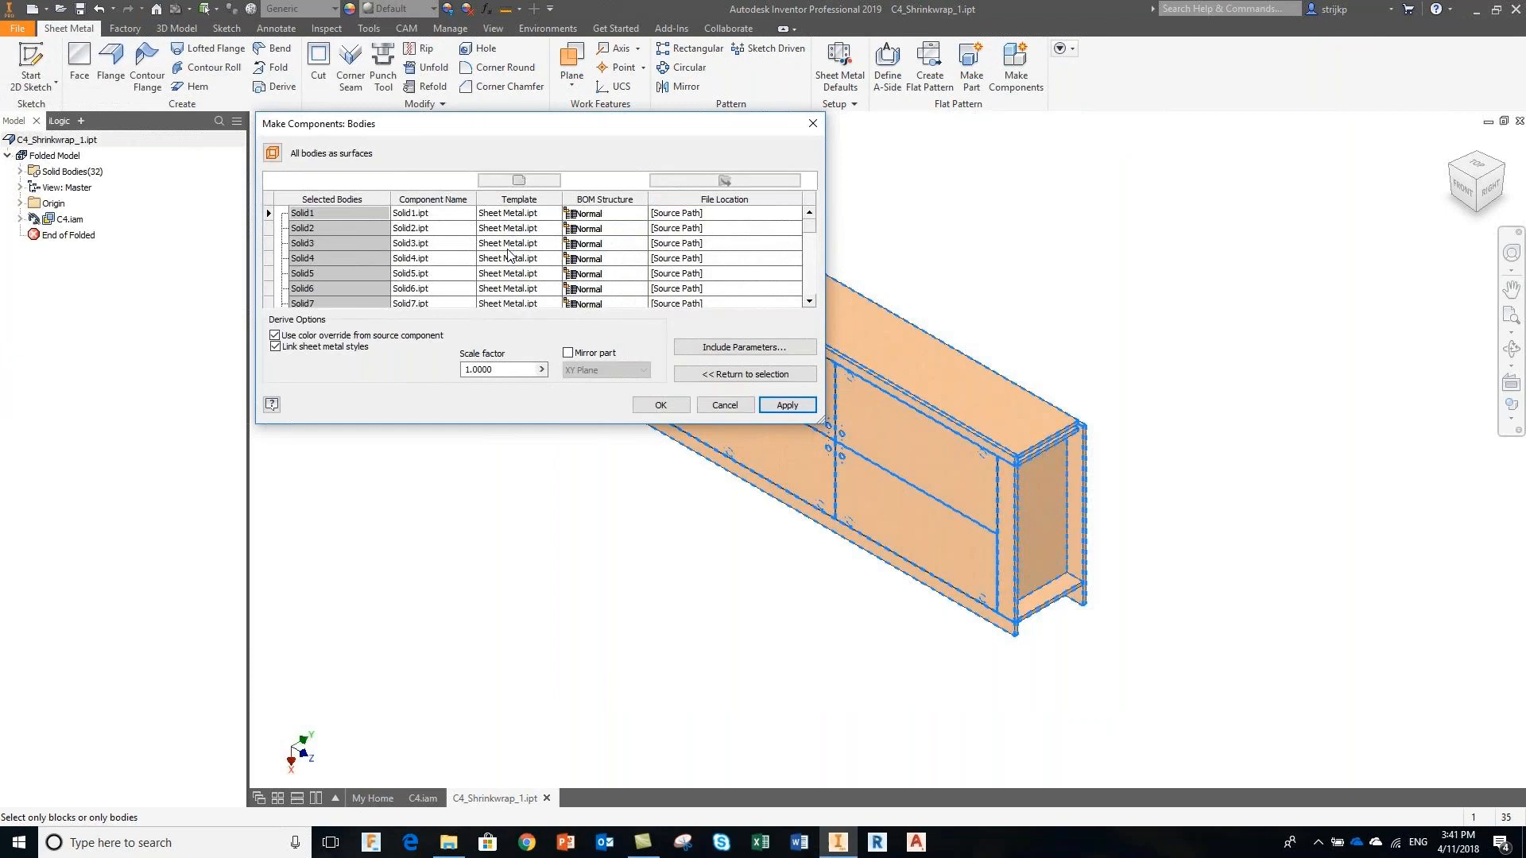
{"action": "left_click", "coordinate": [784, 405]}
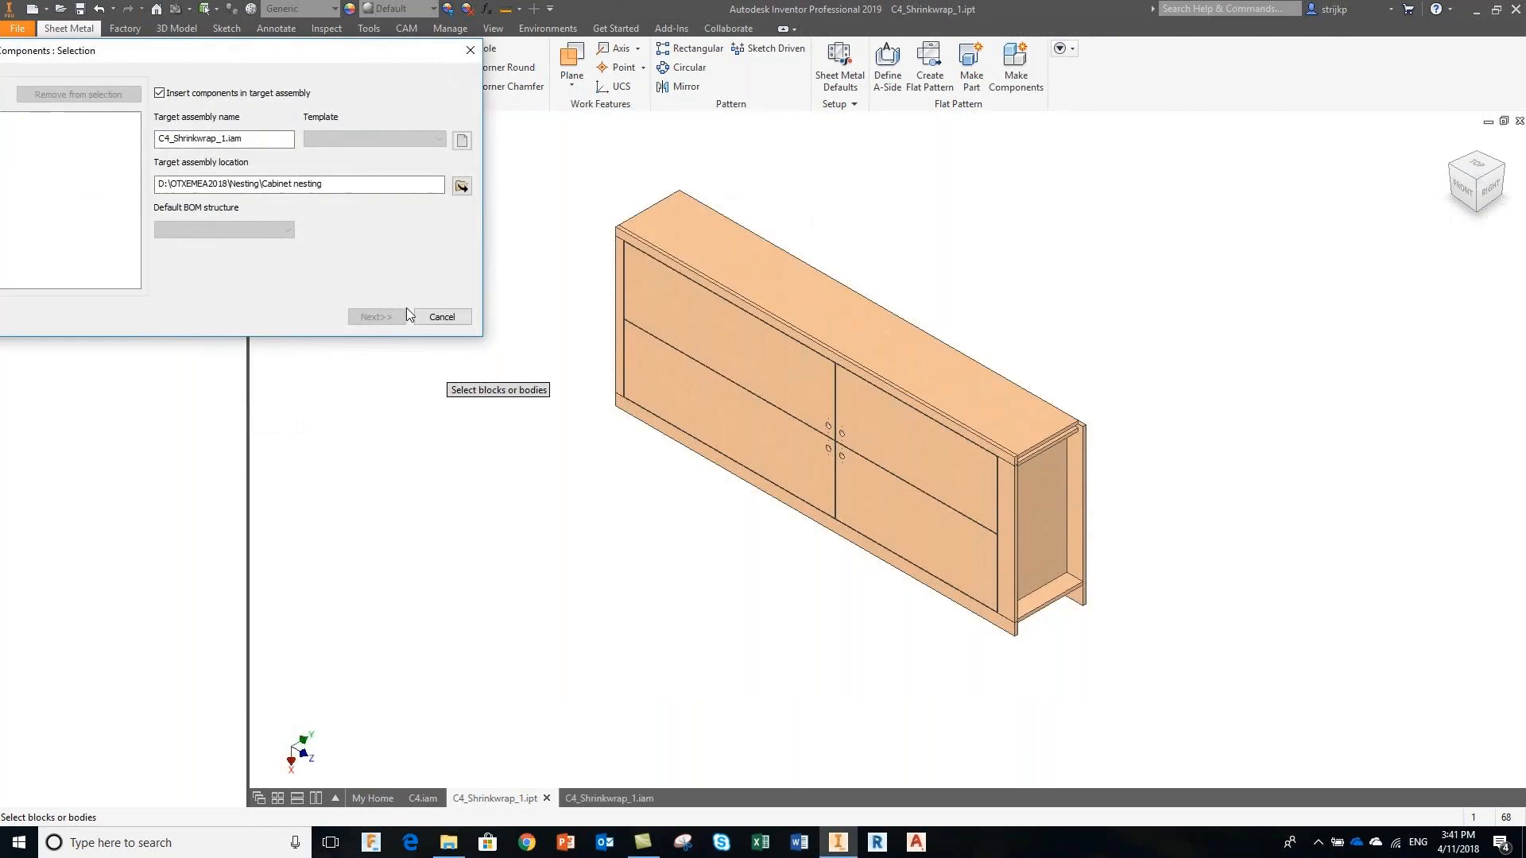
{"action": "left_click", "coordinate": [419, 317]}
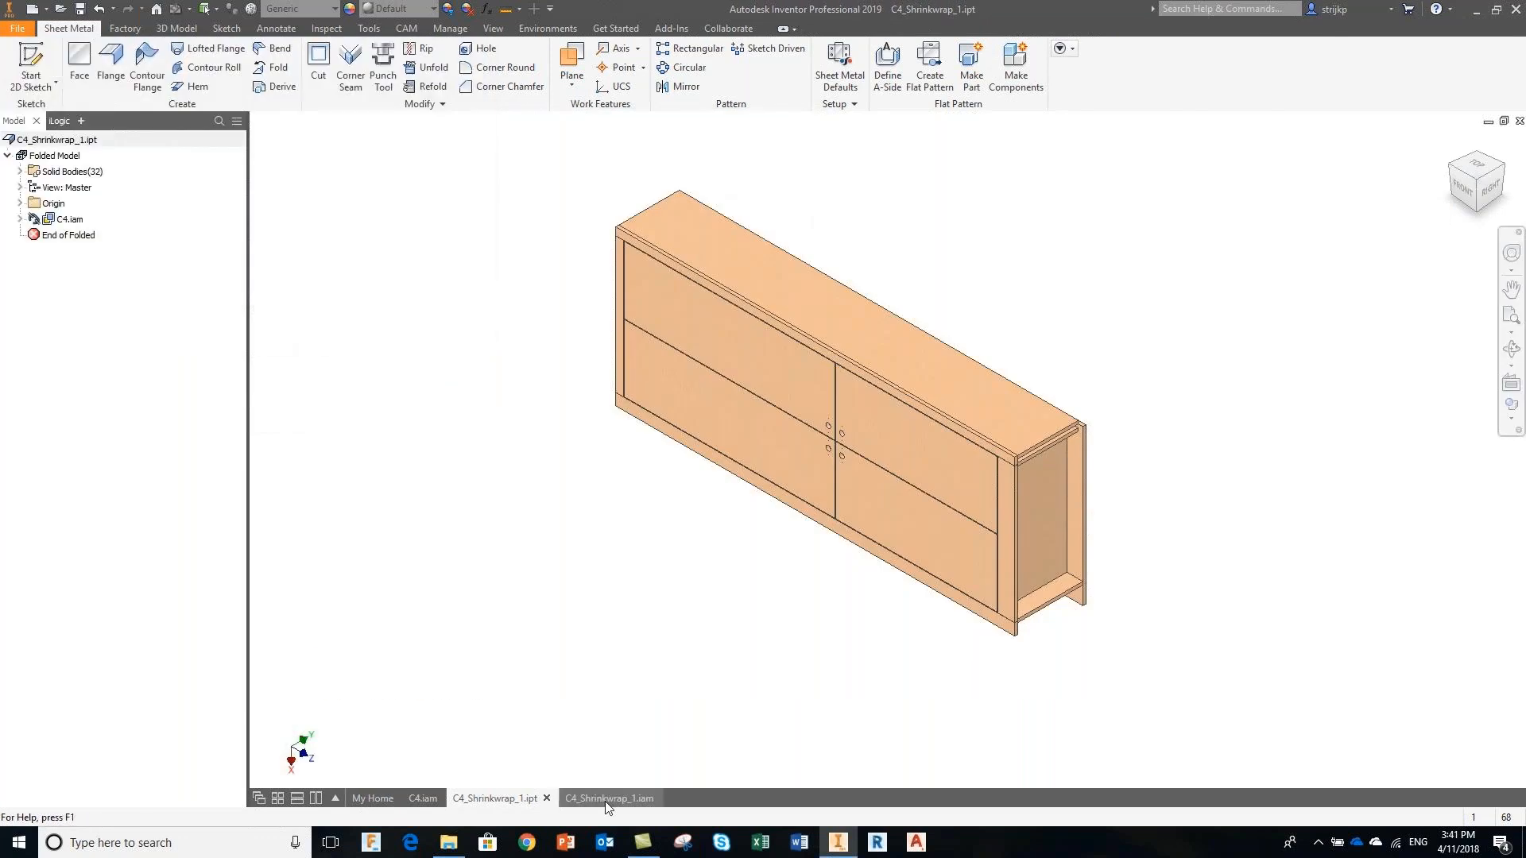
In C4_Shrinkwrap_1.iam, add an iLogic rule named unfold, paste in the code that unfolds every sheet metal component, and save and run it.
{"action": "left_click", "coordinate": [604, 798]}
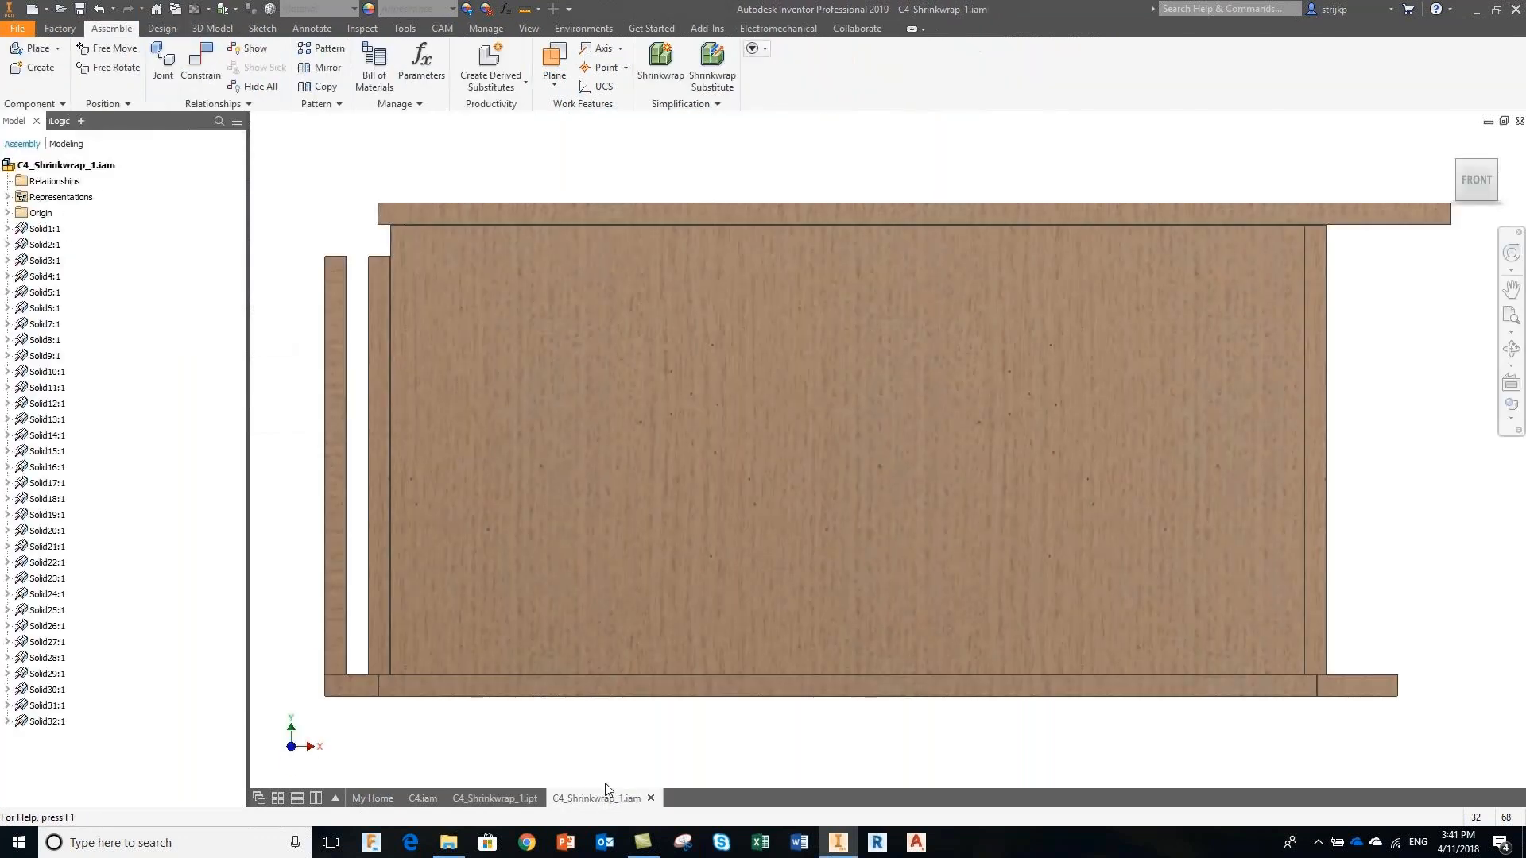
{"action": "left_click", "coordinate": [1451, 145]}
{"action": "middle_click_drag", "start_coordinate": [1028, 301], "coordinate": [1201, 353], "text": "shift"}
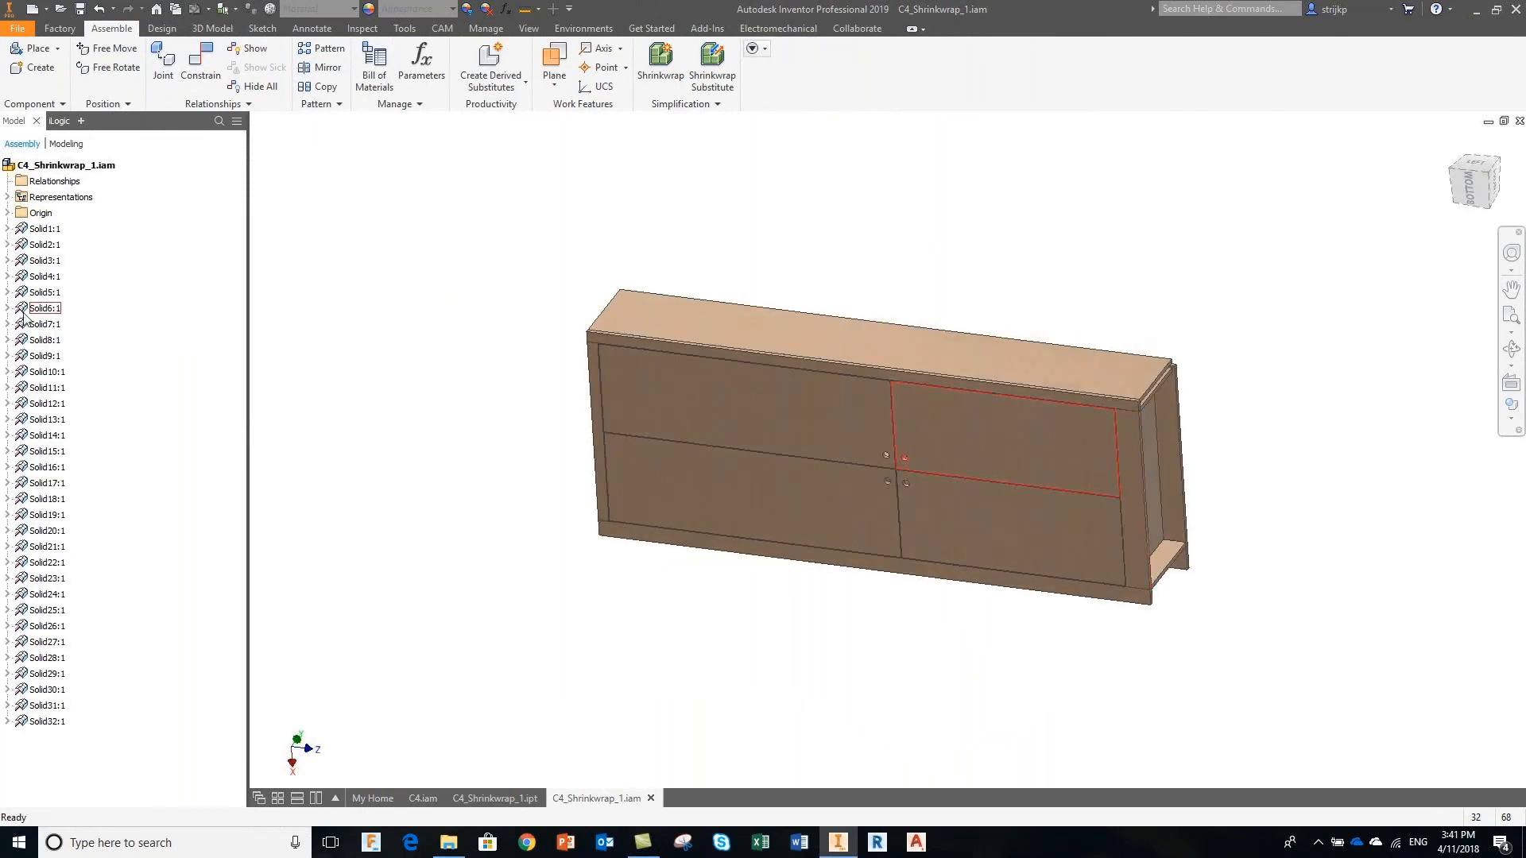
{"action": "left_click", "coordinate": [56, 121]}
{"action": "right_click", "coordinate": [69, 207]}
{"action": "left_click", "coordinate": [112, 220]}
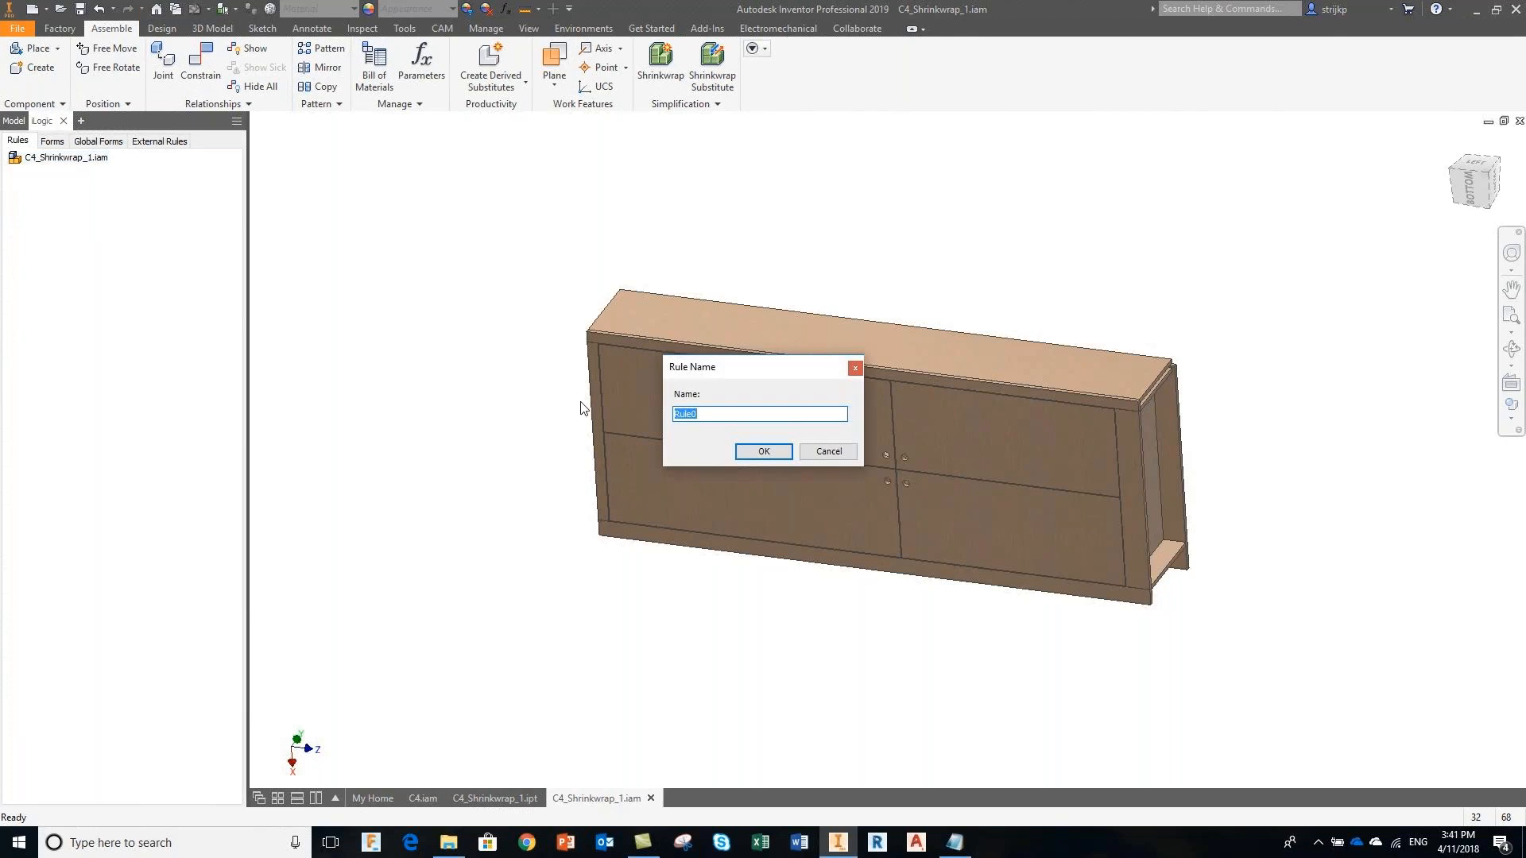
{"action": "type", "text": "unfold"}
{"action": "key", "text": "Return"}
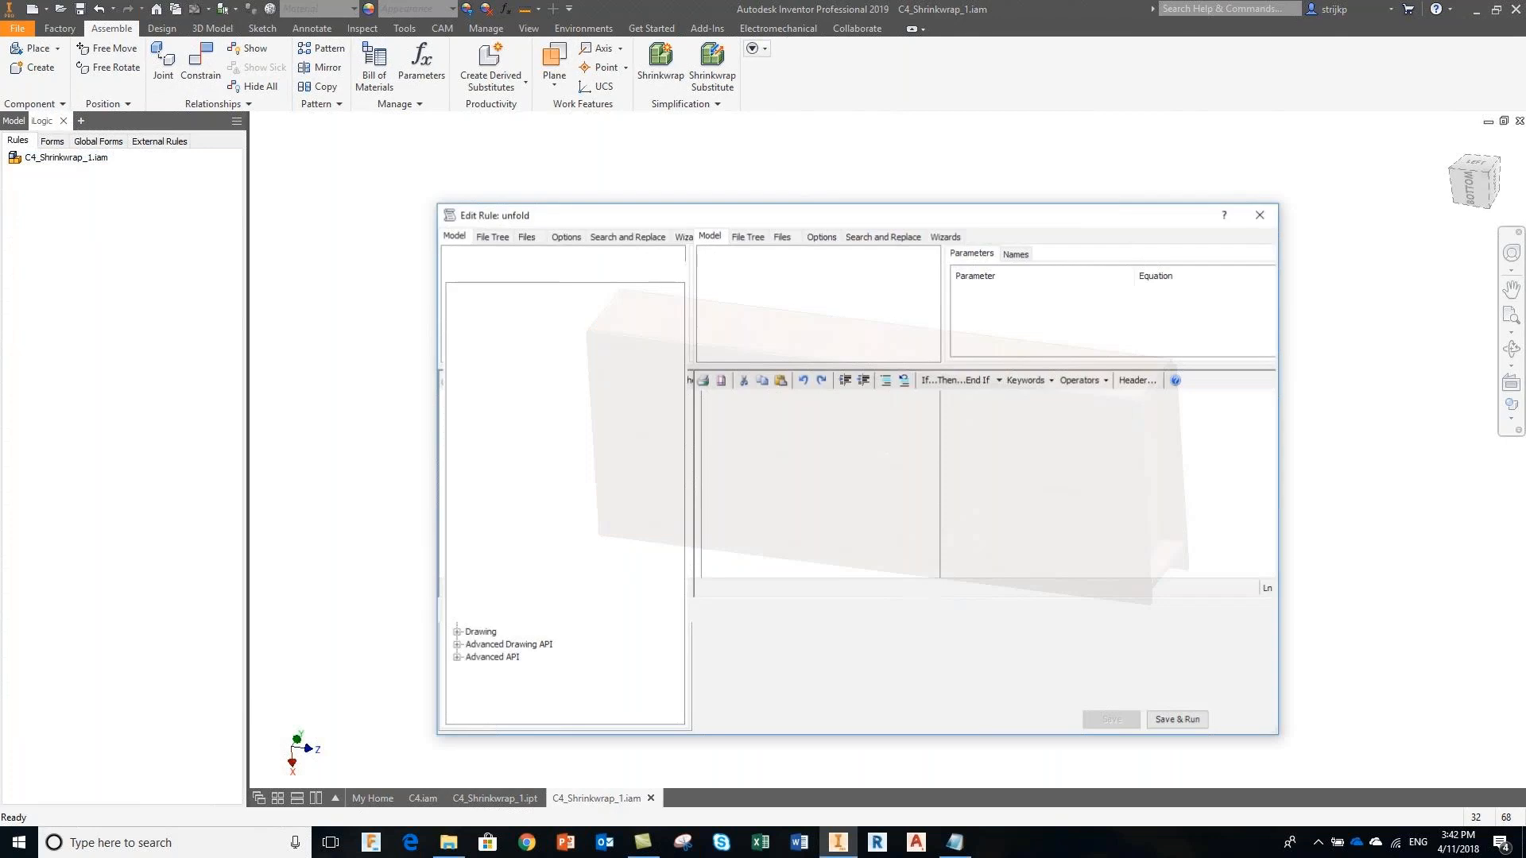
{"action": "key", "text": "ctrl+v"}
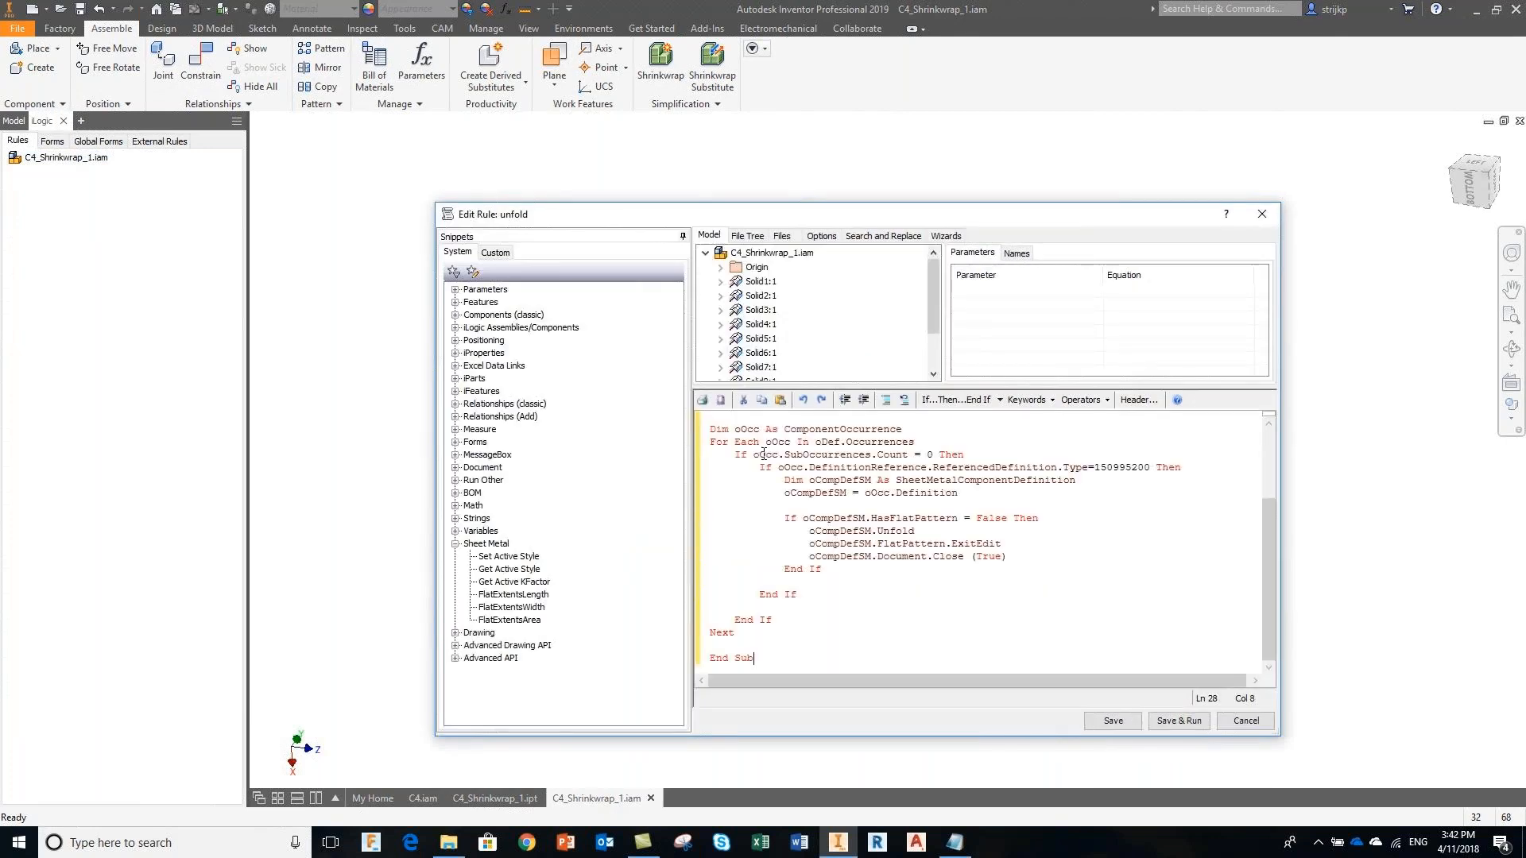
{"action": "left_click", "coordinate": [1152, 722]}
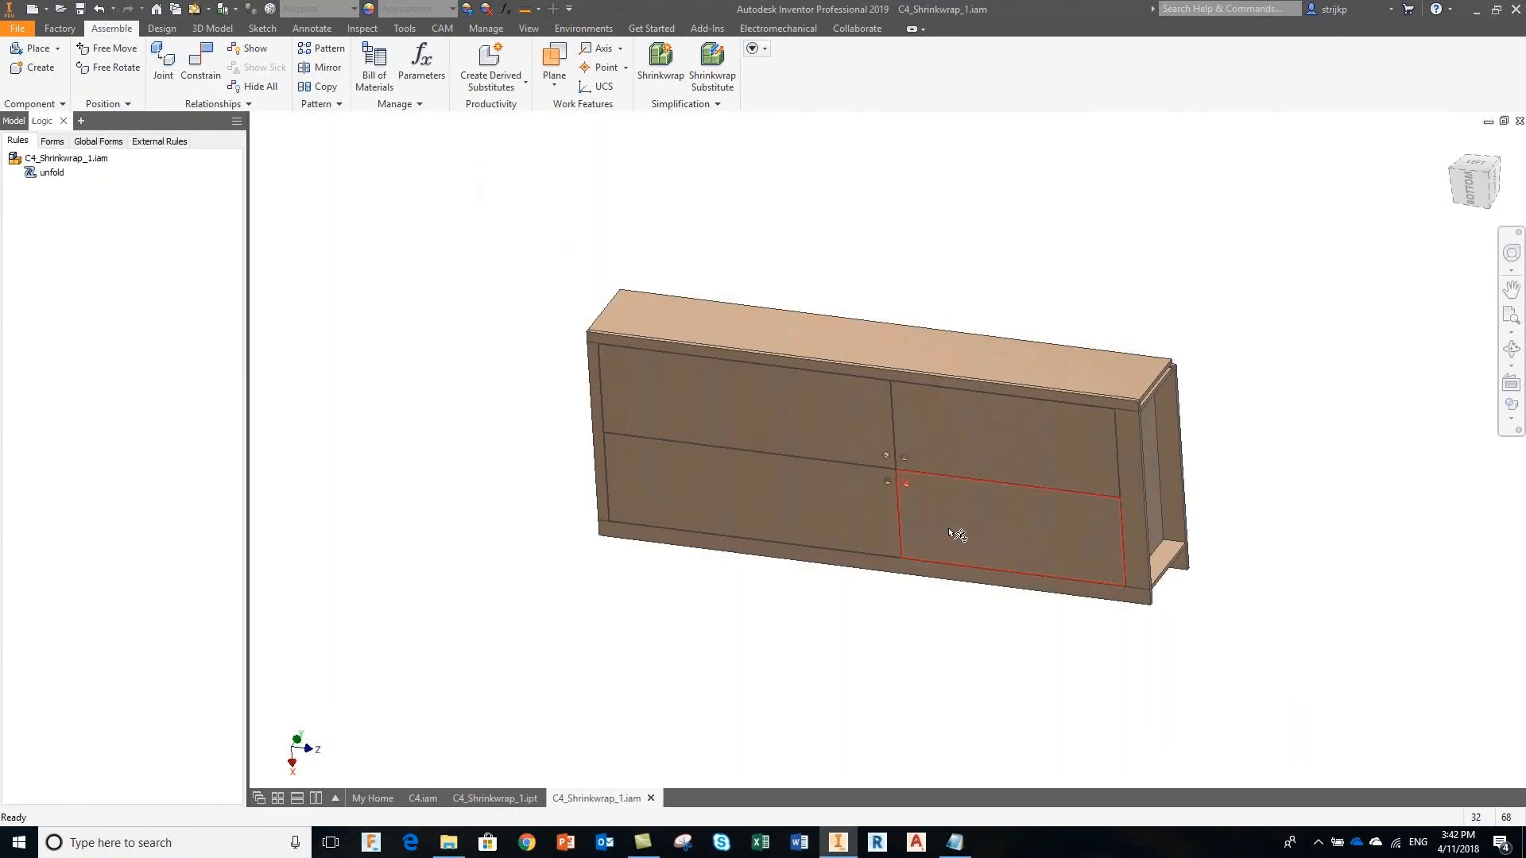
Create a nest from C4_Shrinkwrap_1.iam with the Standard (mm).inest template, automatically mapping the missing Generic - 16mm material, and accept the extracted sources.
{"action": "left_click", "coordinate": [12, 121]}
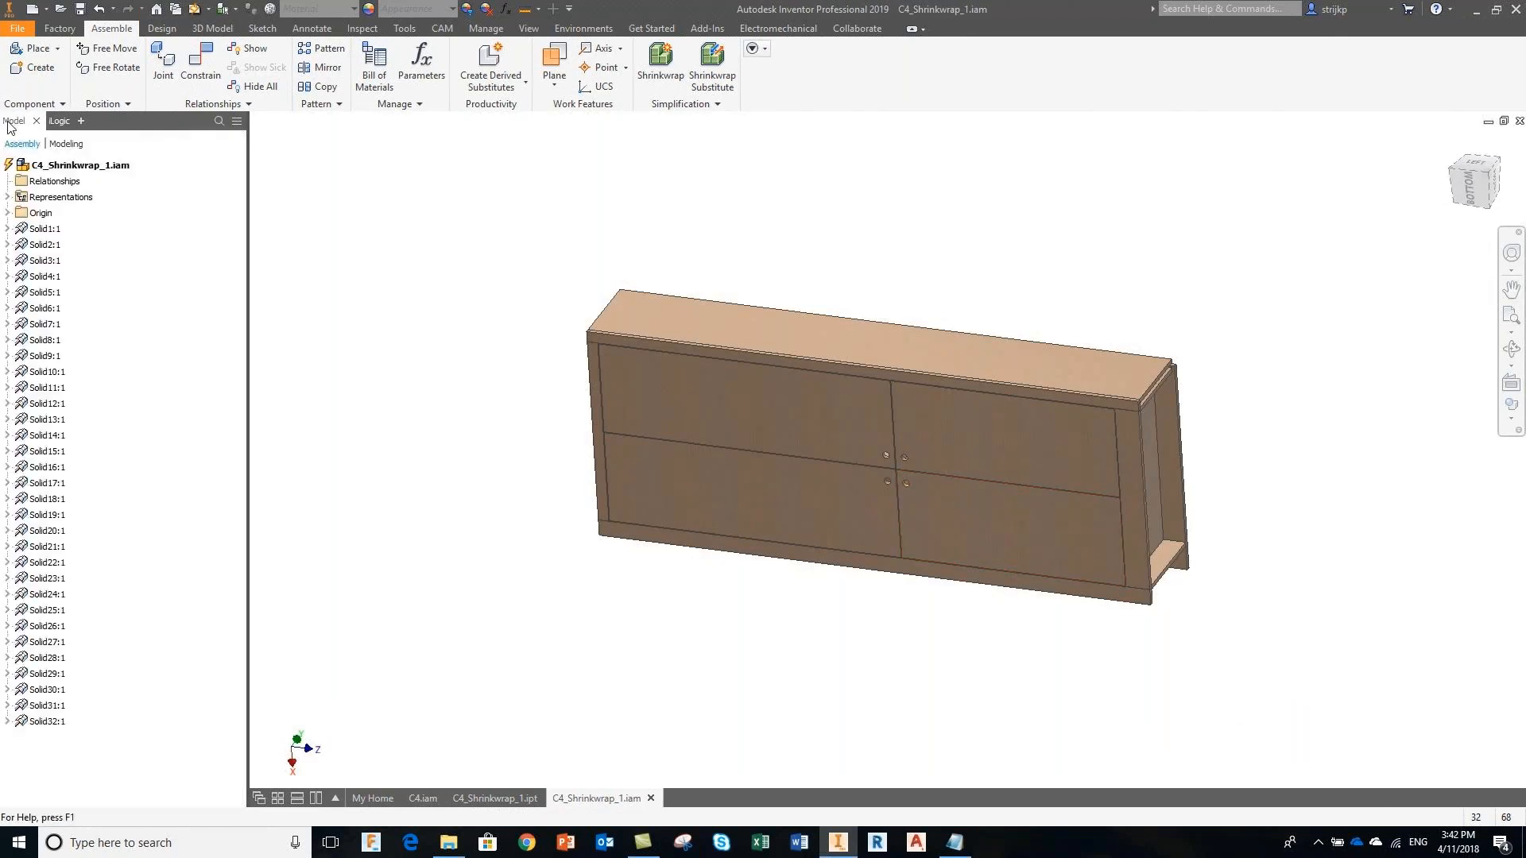
{"action": "right_click", "coordinate": [85, 164]}
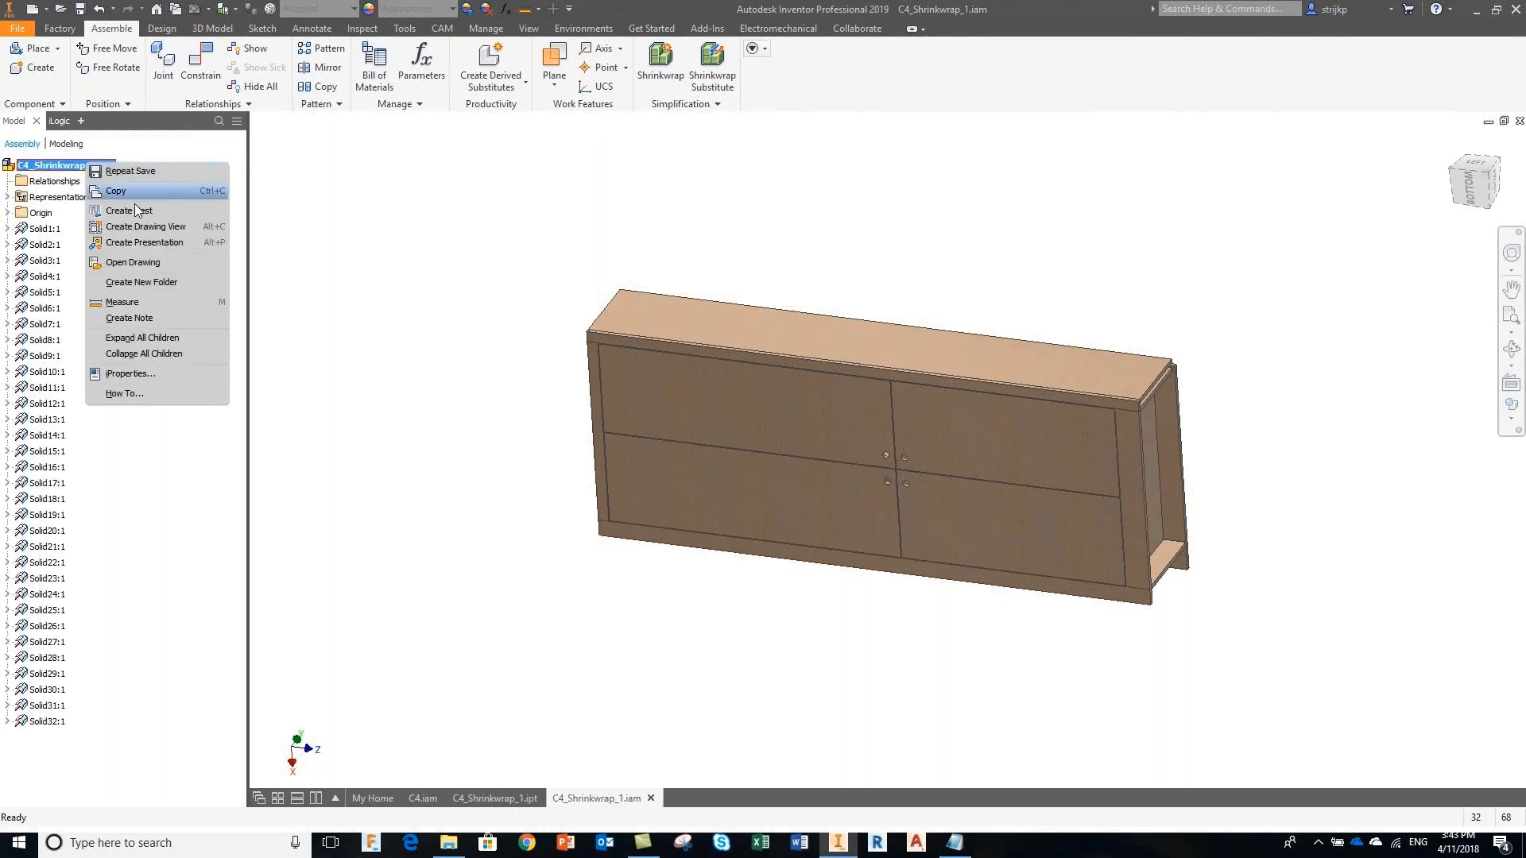
{"action": "left_click", "coordinate": [136, 211]}
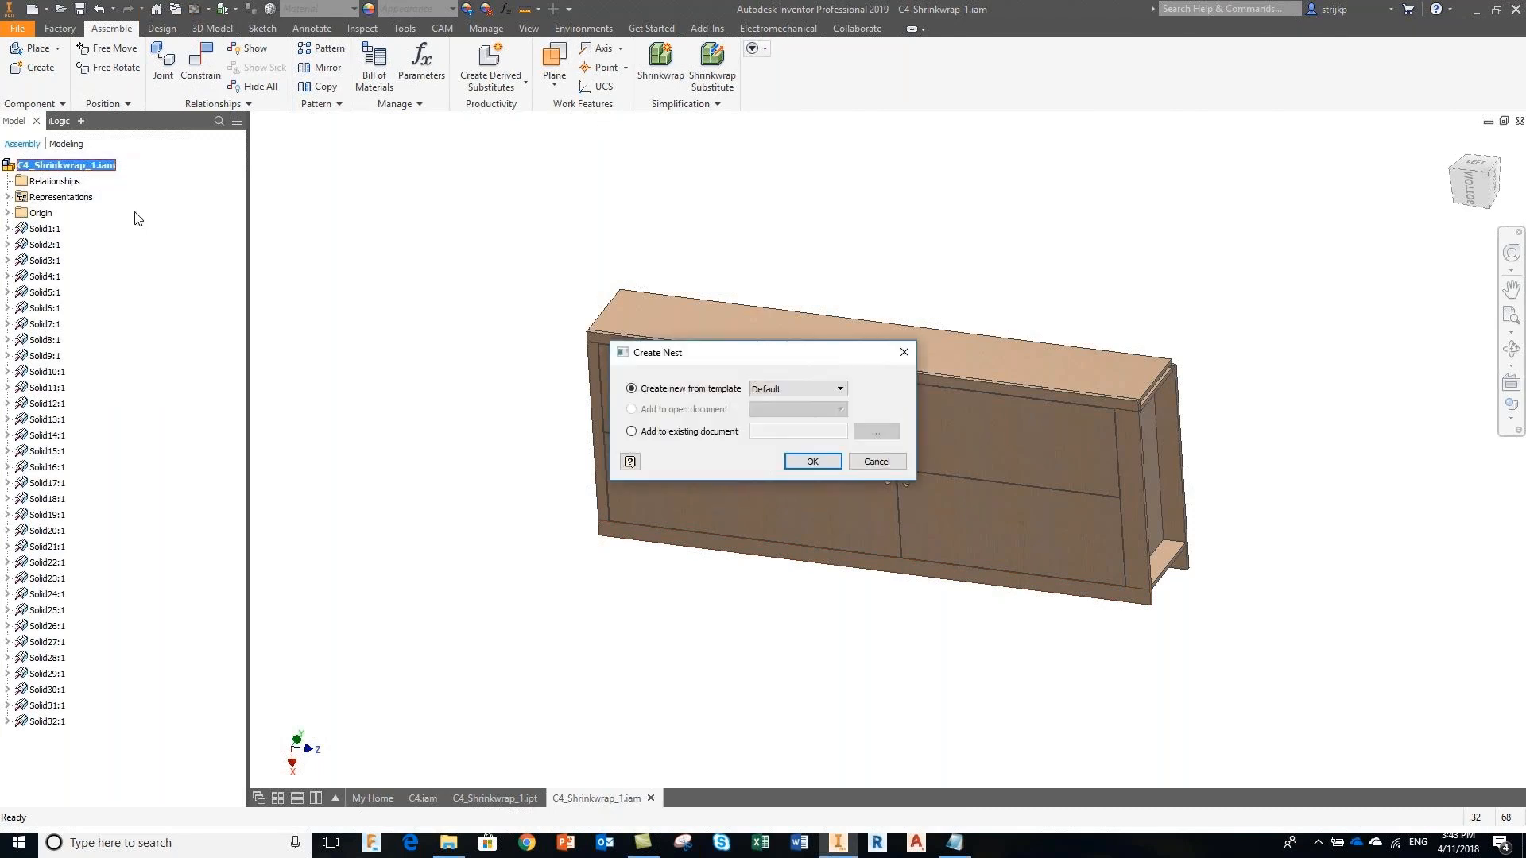
{"action": "left_click", "coordinate": [826, 389]}
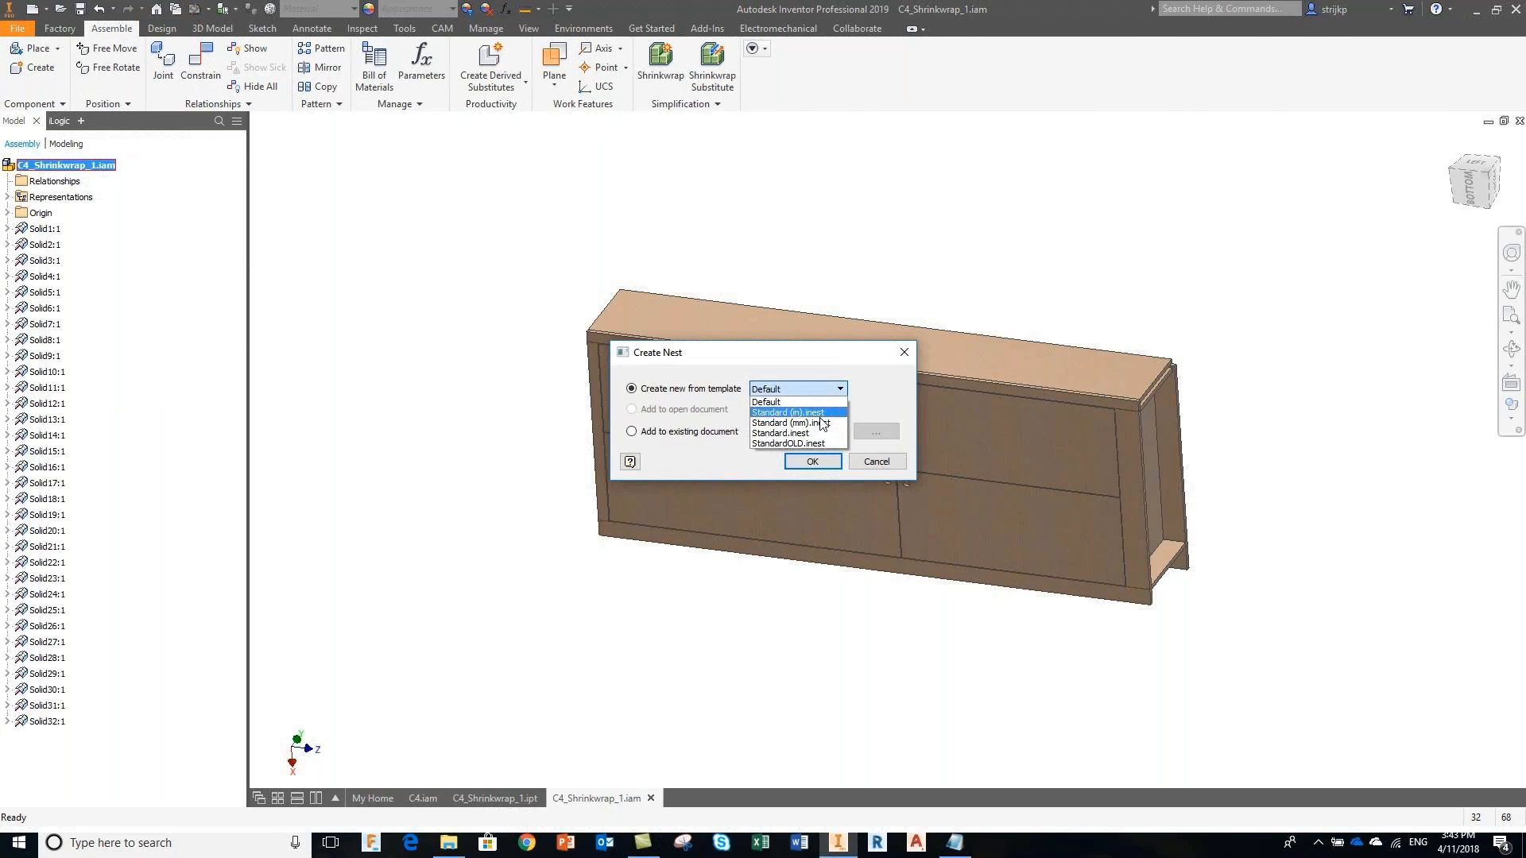
{"action": "left_click", "coordinate": [823, 422]}
{"action": "left_click", "coordinate": [812, 460]}
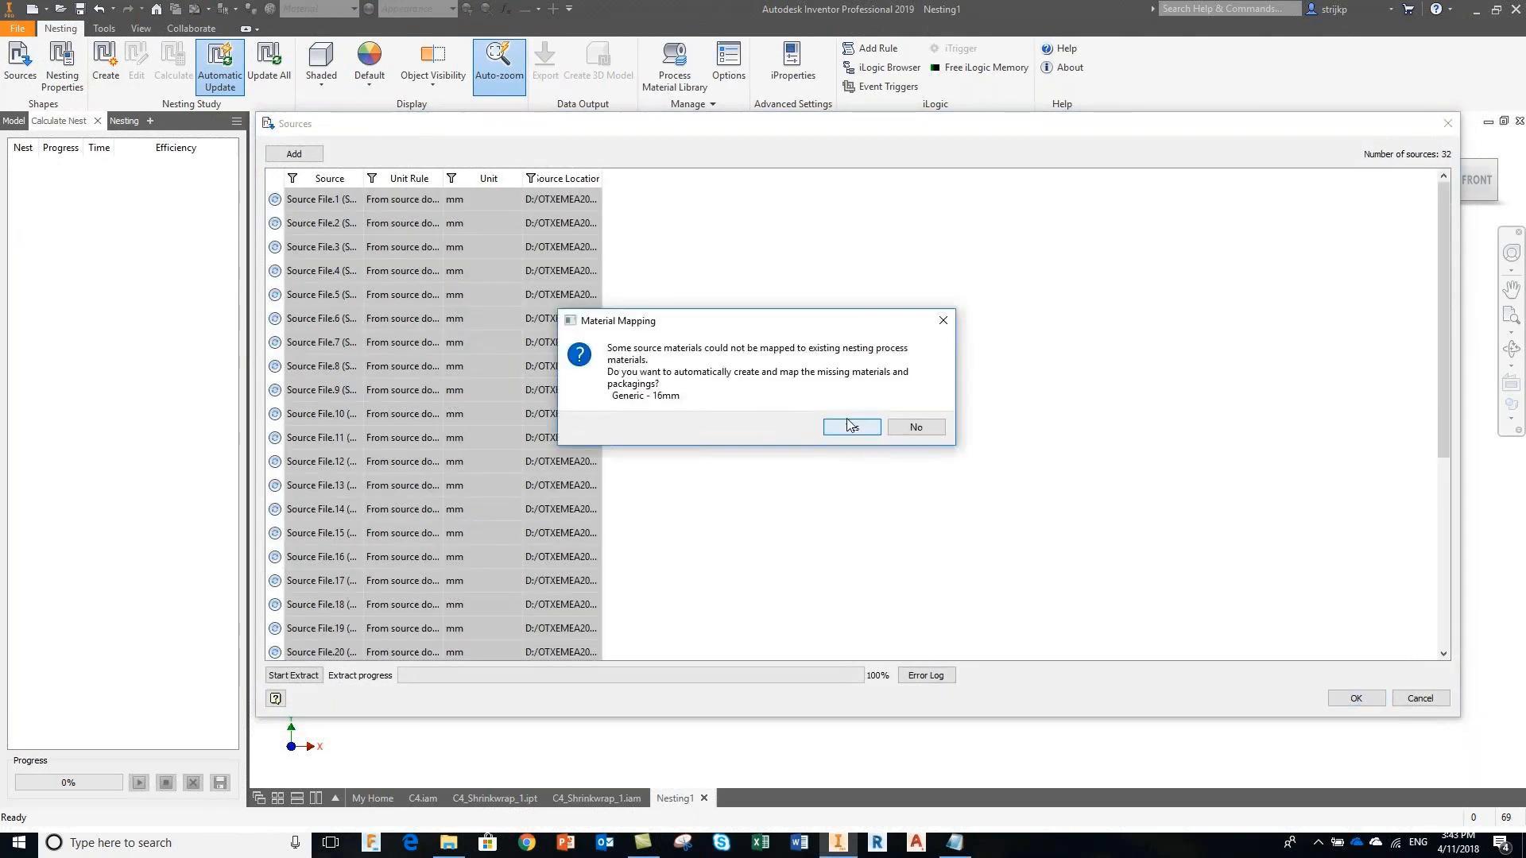
{"action": "left_click", "coordinate": [850, 427]}
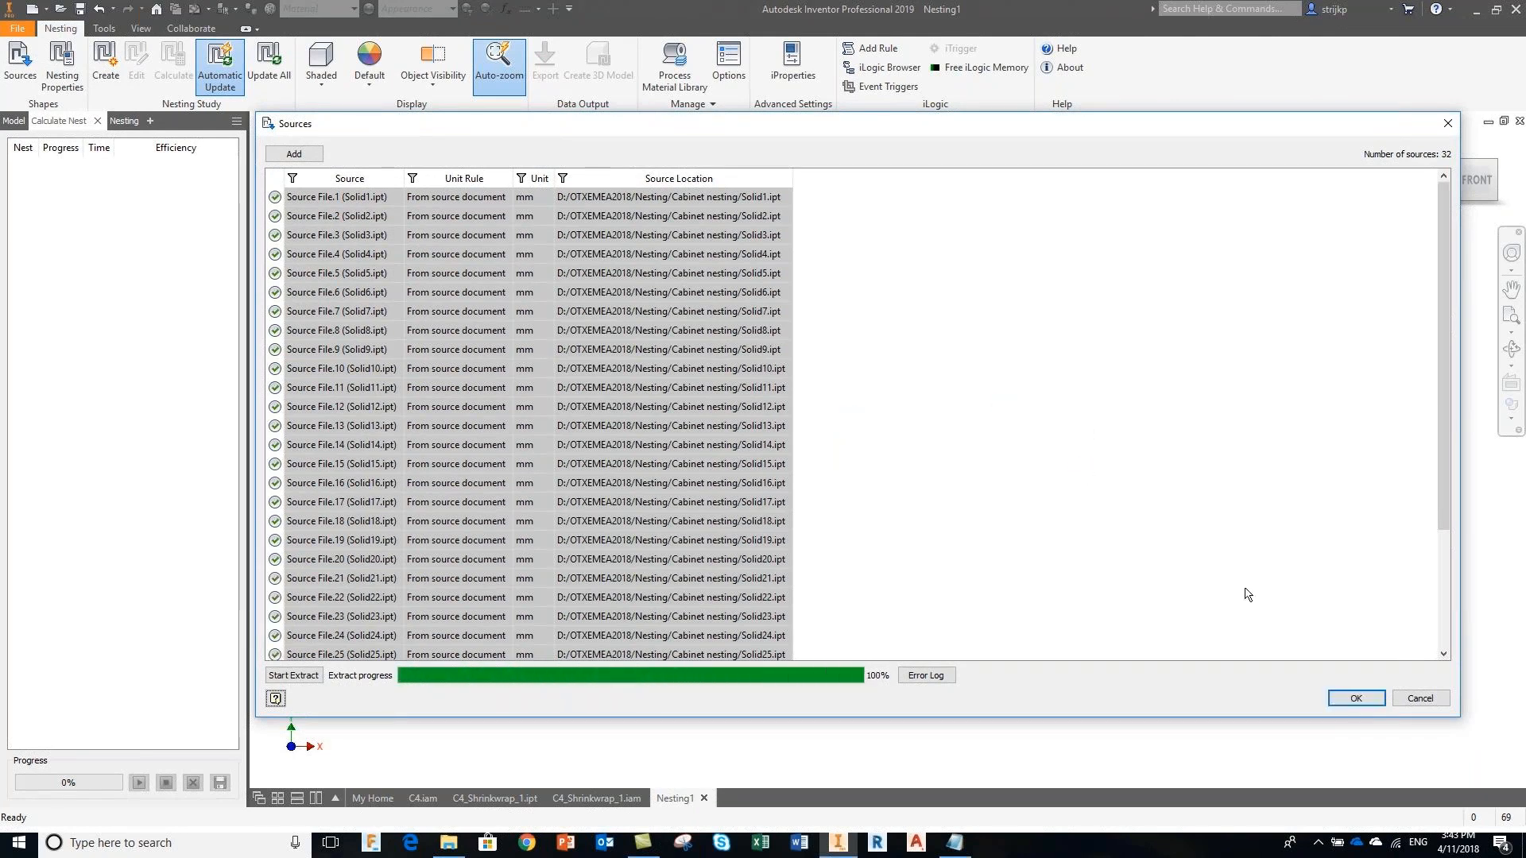
{"action": "left_click", "coordinate": [1354, 698]}
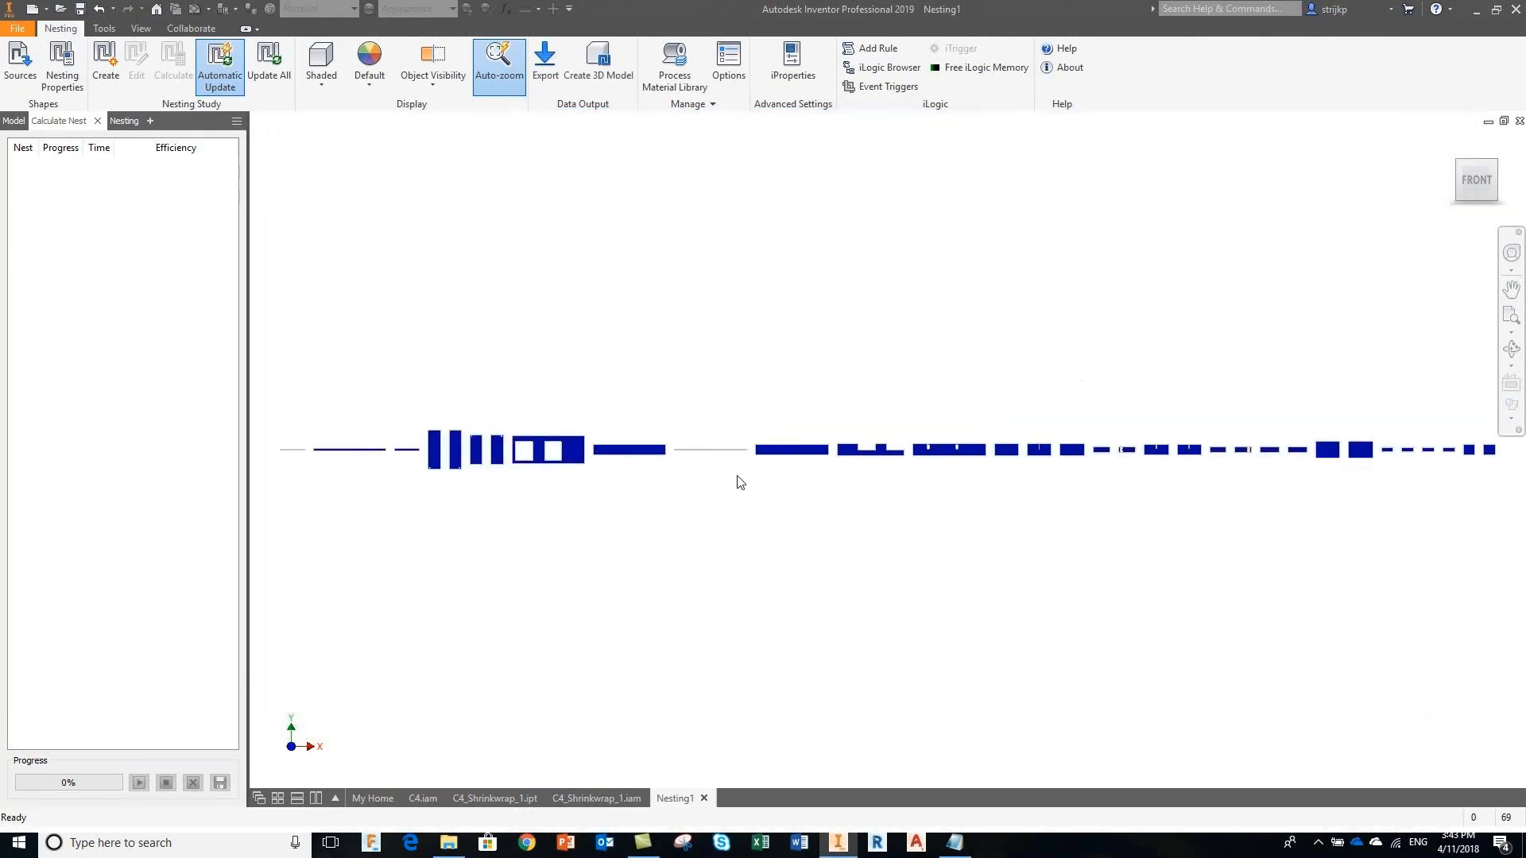
Create Nesting Study.1 with job quantity 1, lower left corner position and automatic nest calculation, and inspect the nested sheet.
{"action": "left_click", "coordinate": [107, 61]}
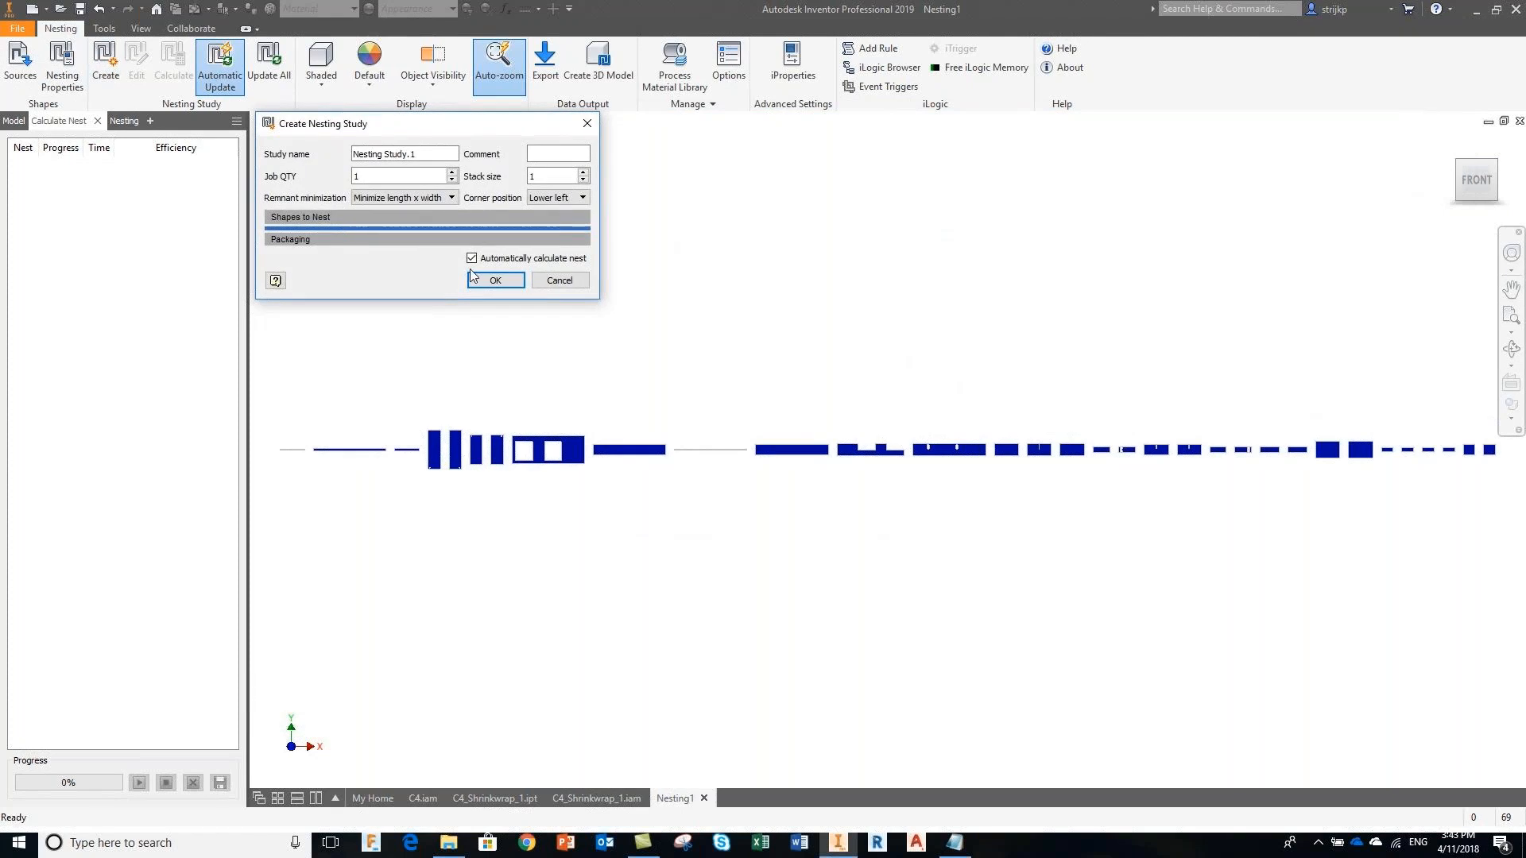
{"action": "left_click", "coordinate": [480, 280]}
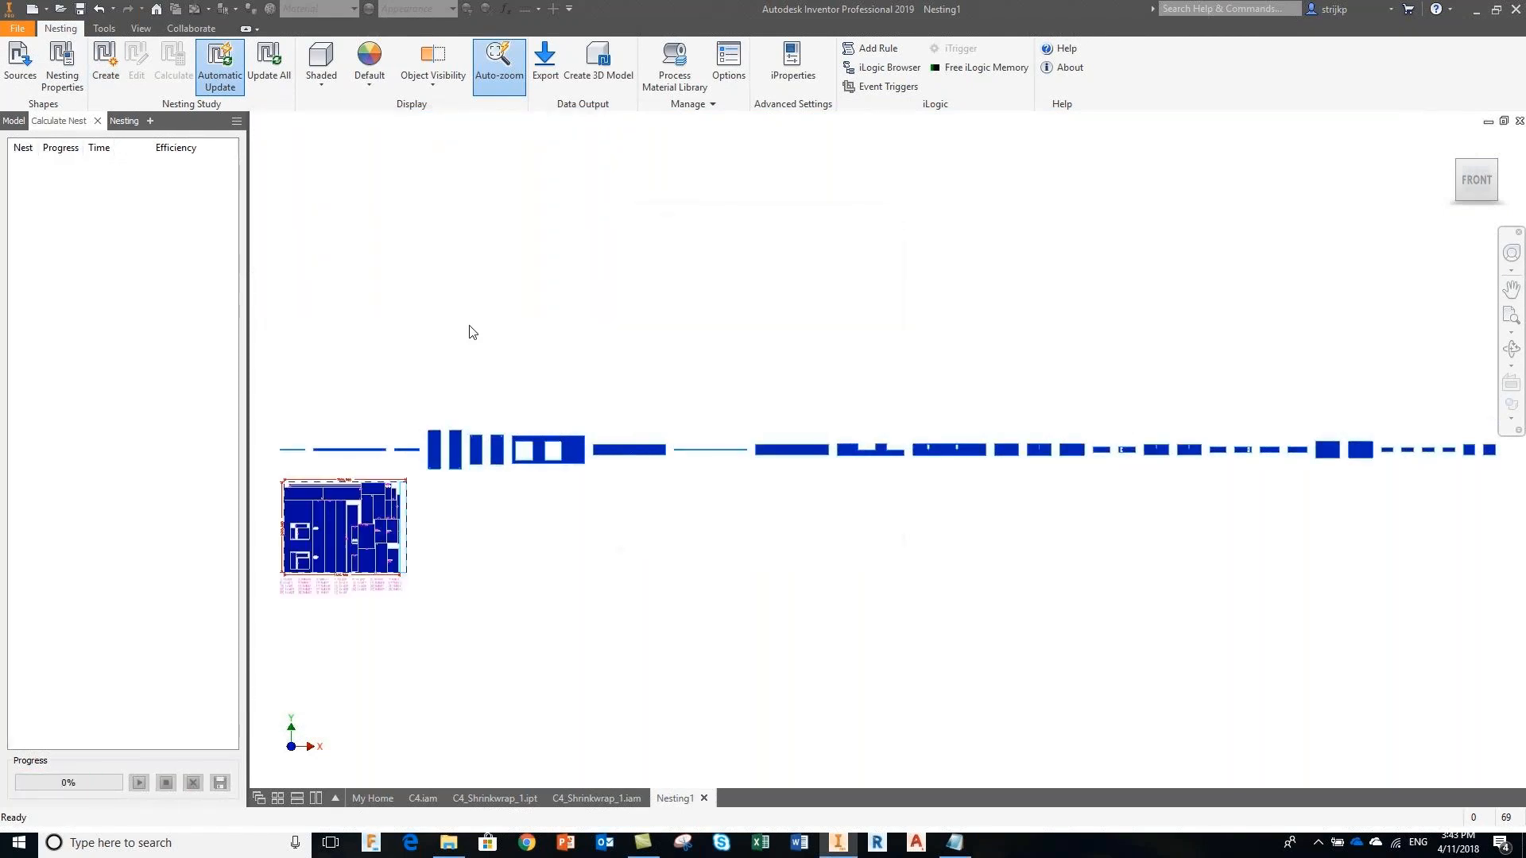
{"action": "scroll", "coordinate": [328, 528], "scroll_direction": "down", "scroll_amount": 5}
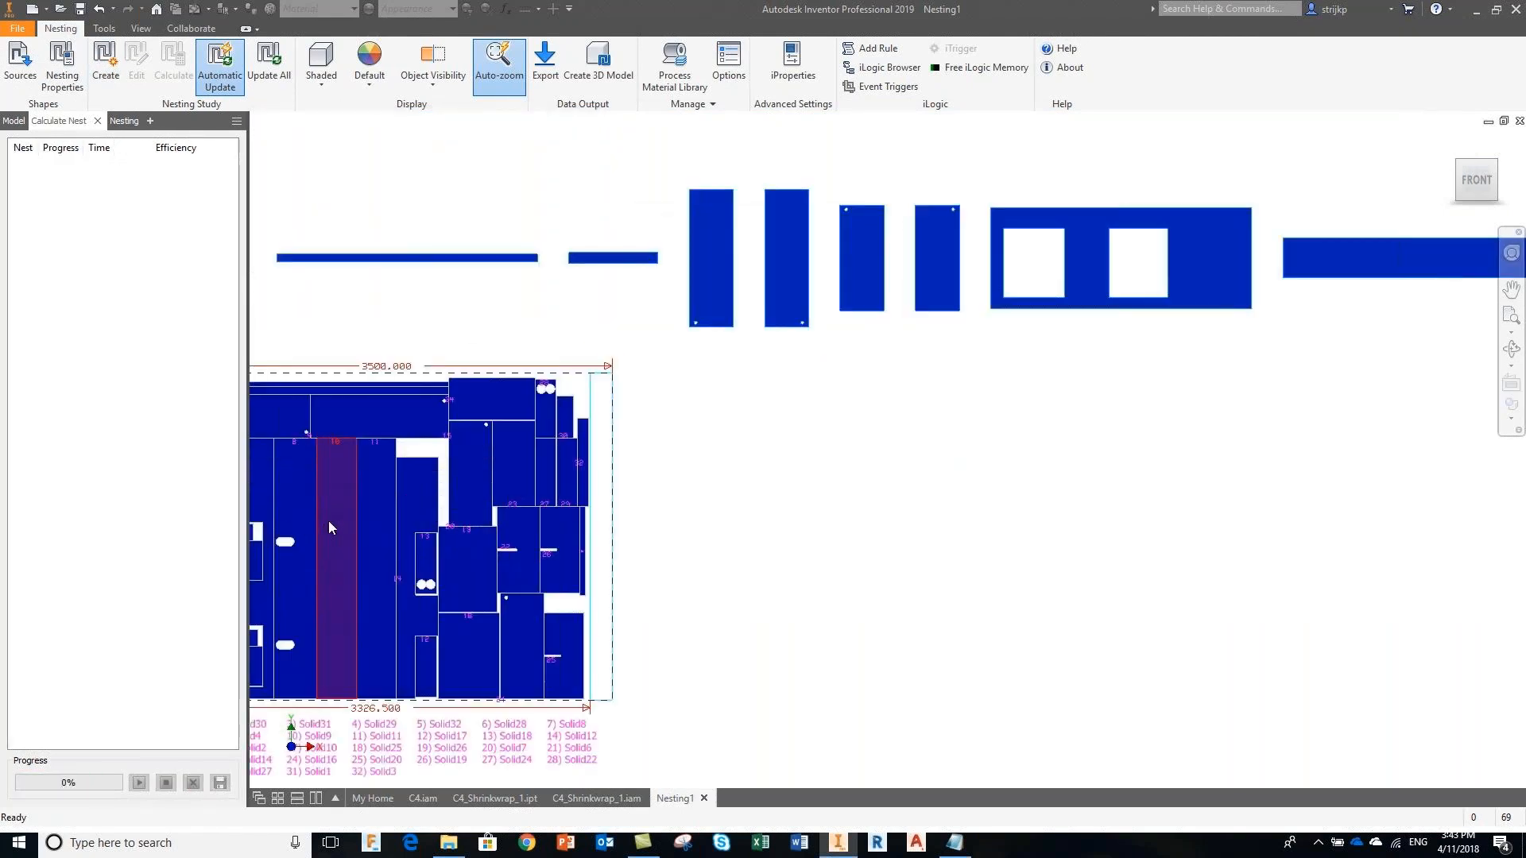
{"action": "middle_click_drag", "start_coordinate": [329, 523], "coordinate": [620, 426]}
Collapse the geometry sources in the nesting browser and open the available commands for Sheet.1 of Nest.1.
{"action": "left_click", "coordinate": [119, 121]}
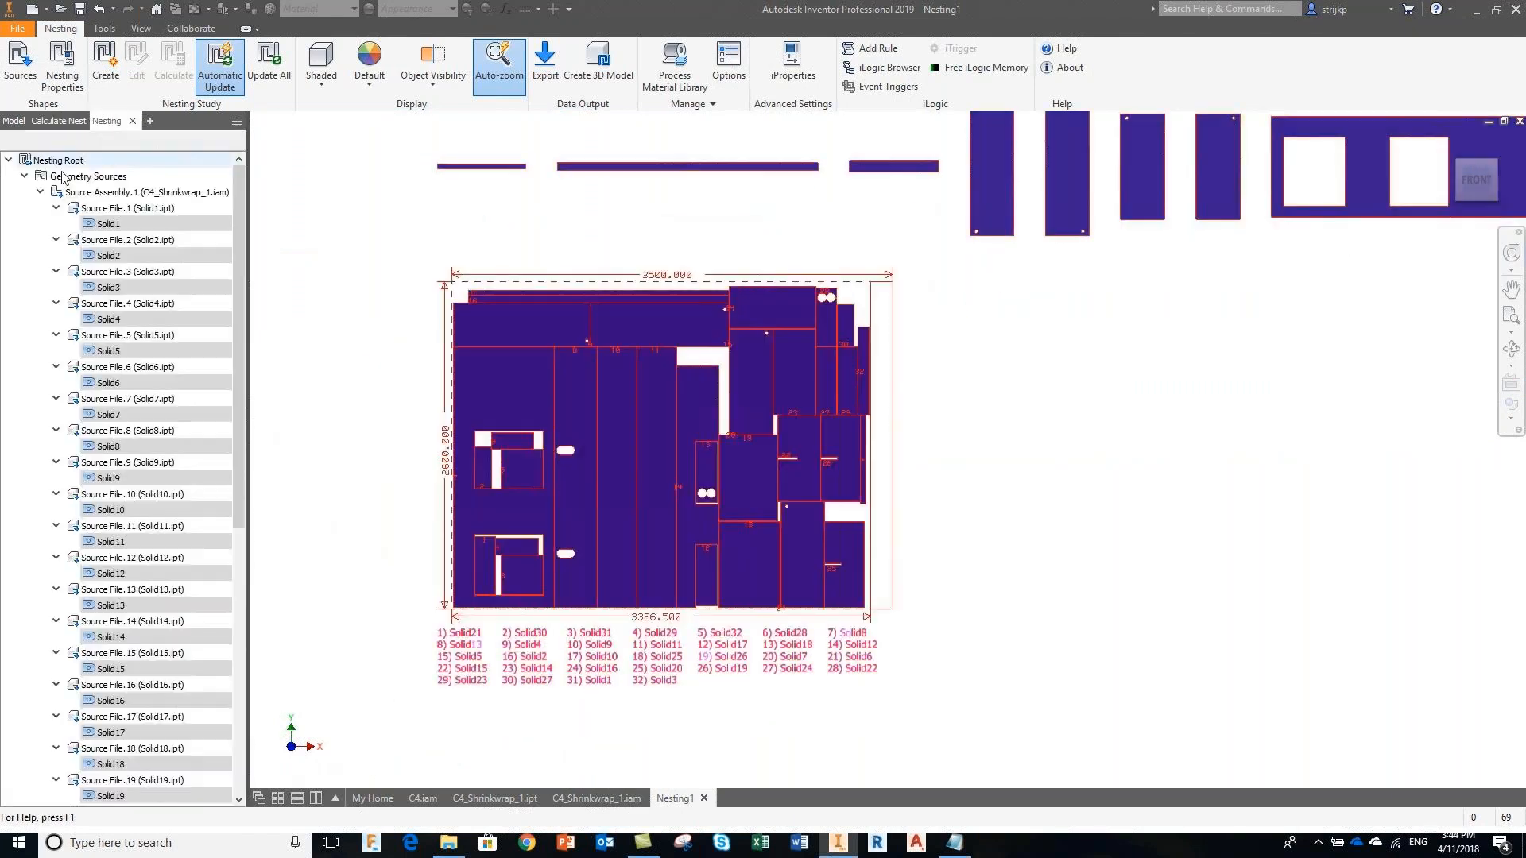
{"action": "double_click", "coordinate": [64, 177]}
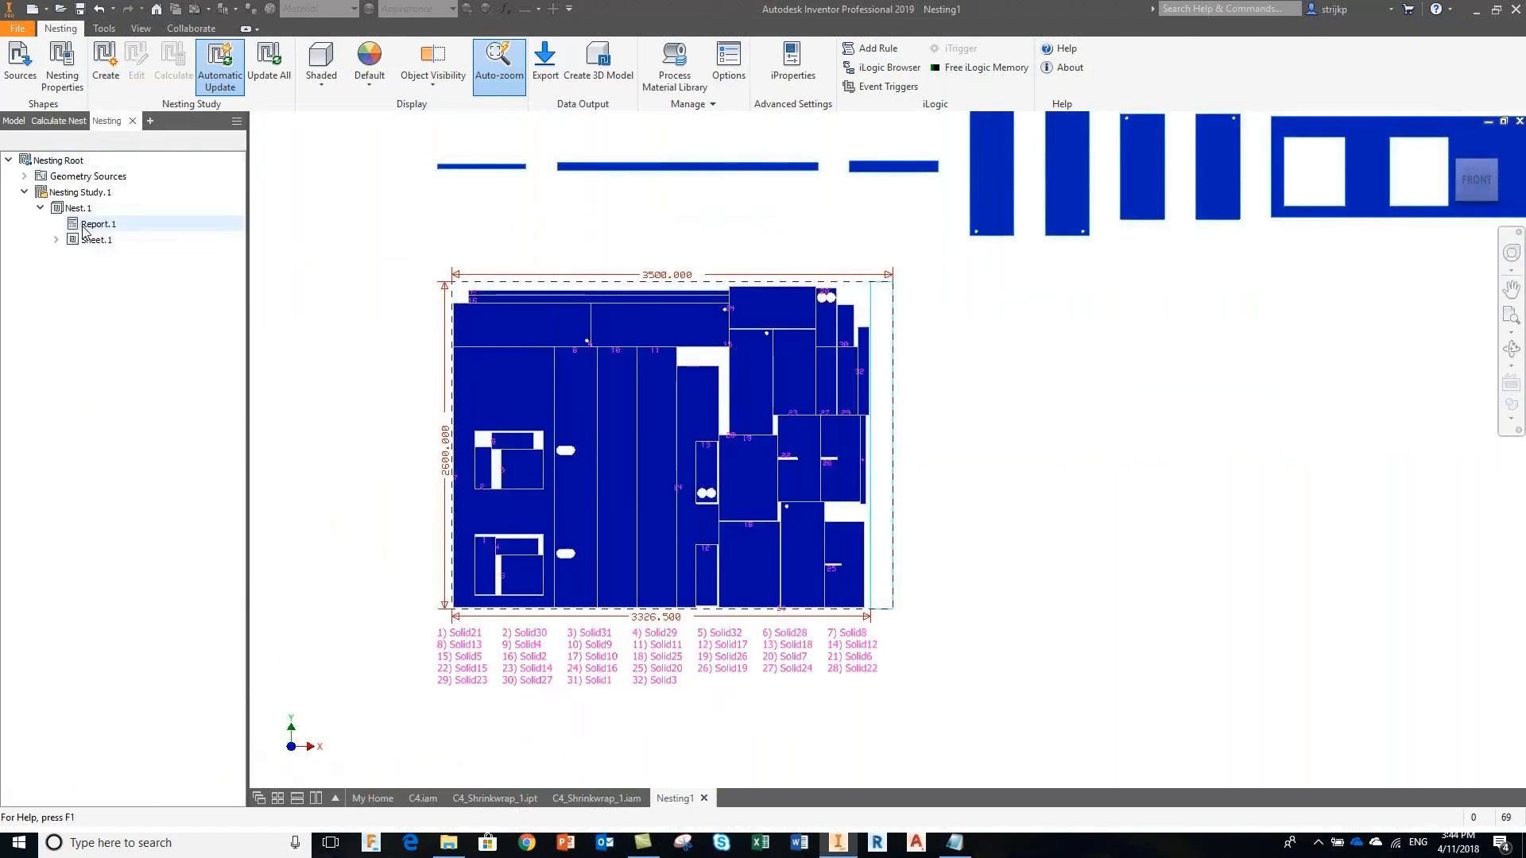
{"action": "left_click", "coordinate": [89, 240]}
{"action": "right_click", "coordinate": [90, 241]}
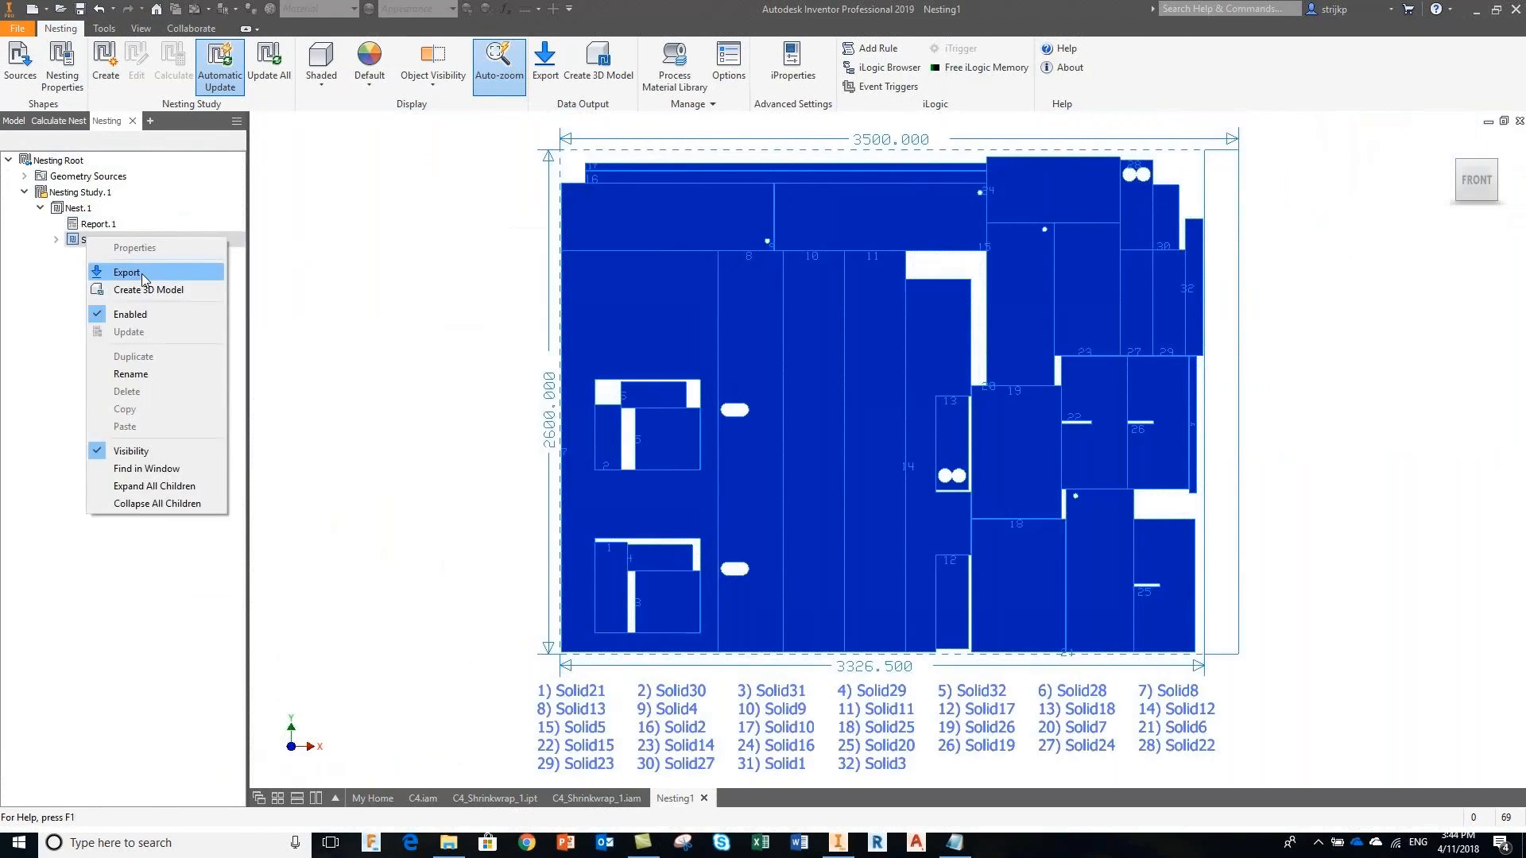